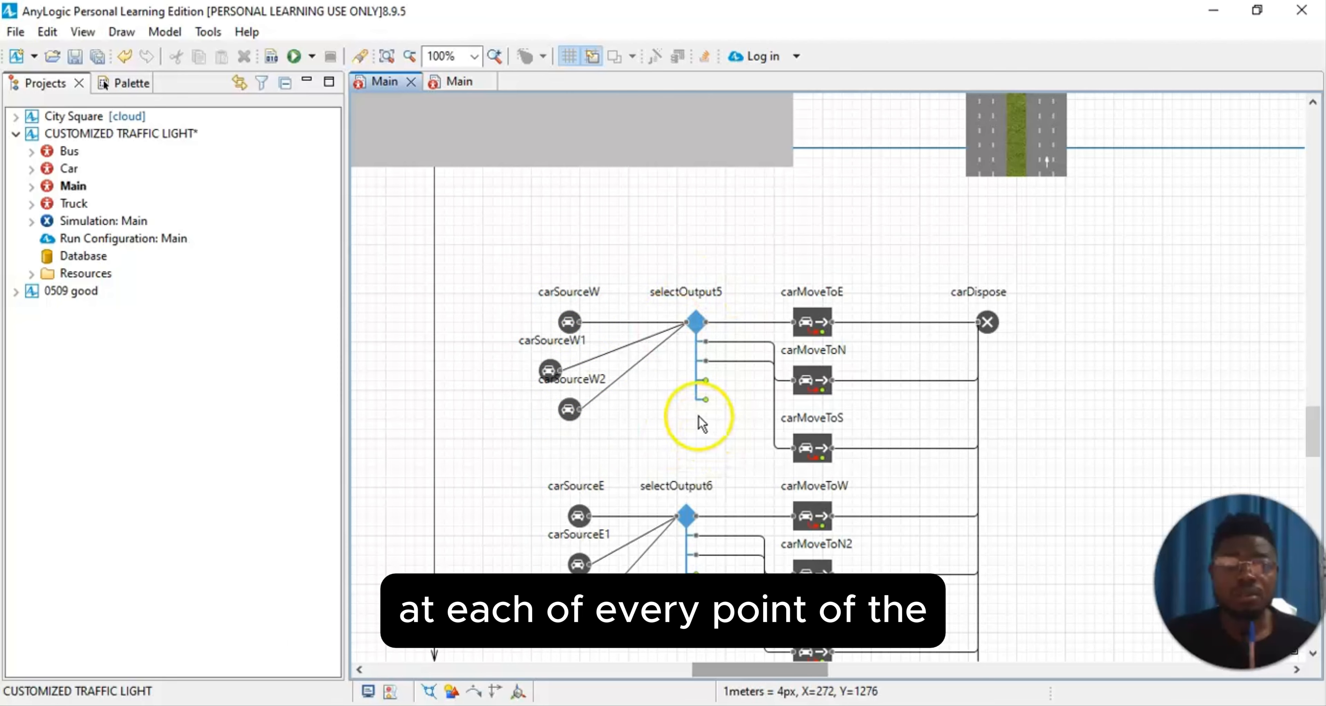
Step: Examine the car flowchart blocks for each direction and the intersection's west and east roads on the Main diagram
{"action": "scroll", "coordinate": [698, 414], "scroll_direction": "down", "scroll_amount": 1}
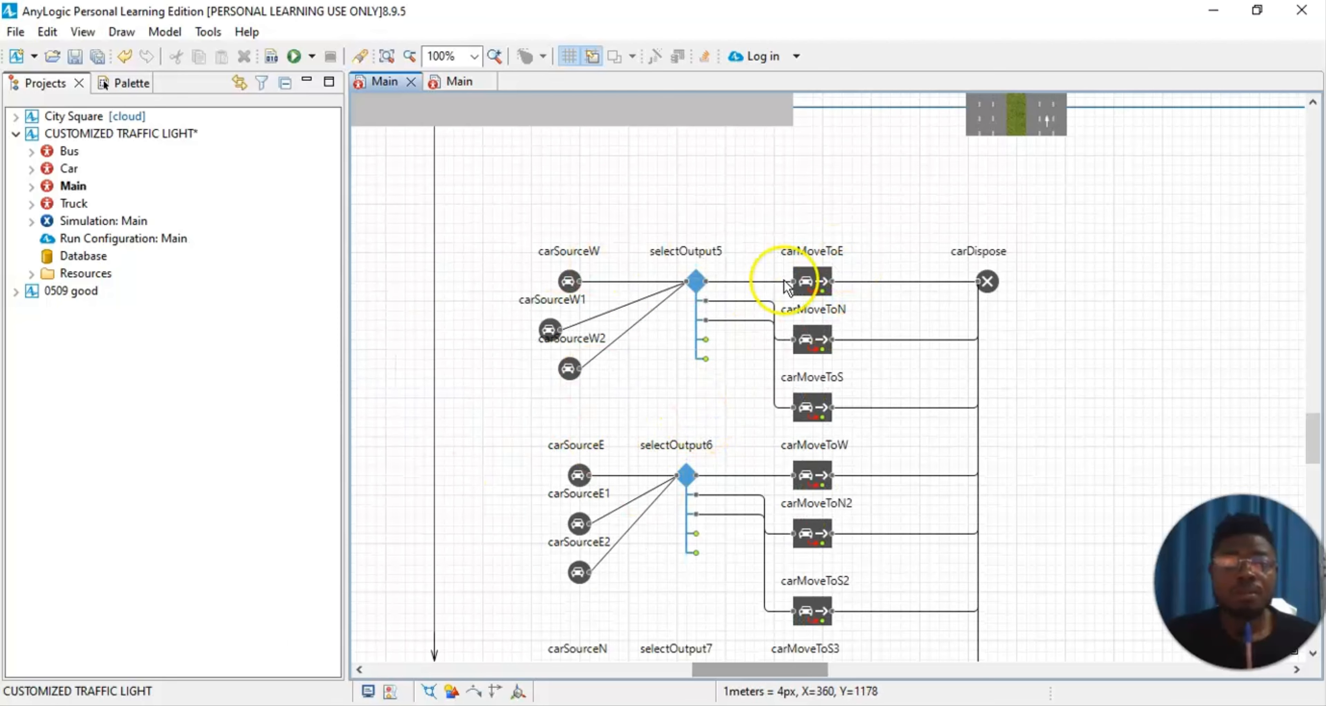
{"action": "scroll", "coordinate": [750, 350], "scroll_direction": "up", "scroll_amount": 2}
{"action": "scroll", "coordinate": [752, 355], "scroll_direction": "up", "scroll_amount": 1}
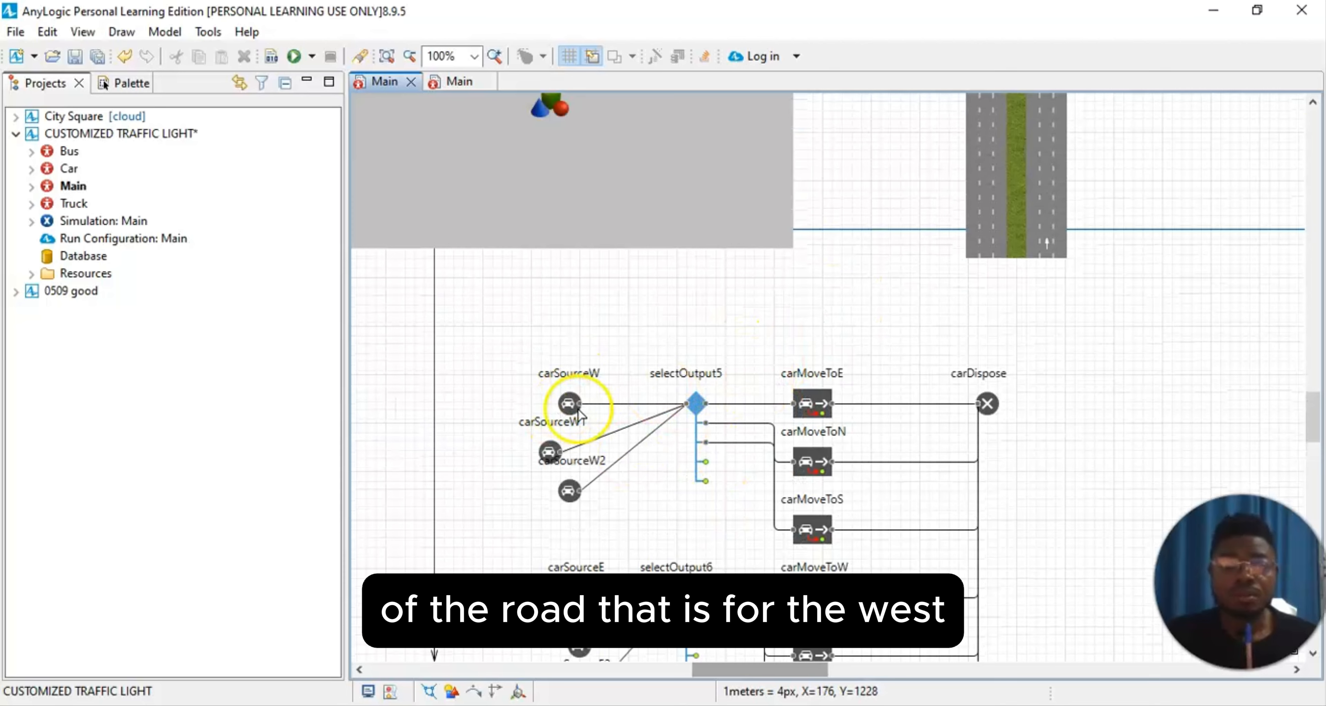
{"action": "scroll", "coordinate": [652, 525], "scroll_direction": "down", "scroll_amount": 3}
{"action": "scroll", "coordinate": [633, 561], "scroll_direction": "down", "scroll_amount": 4}
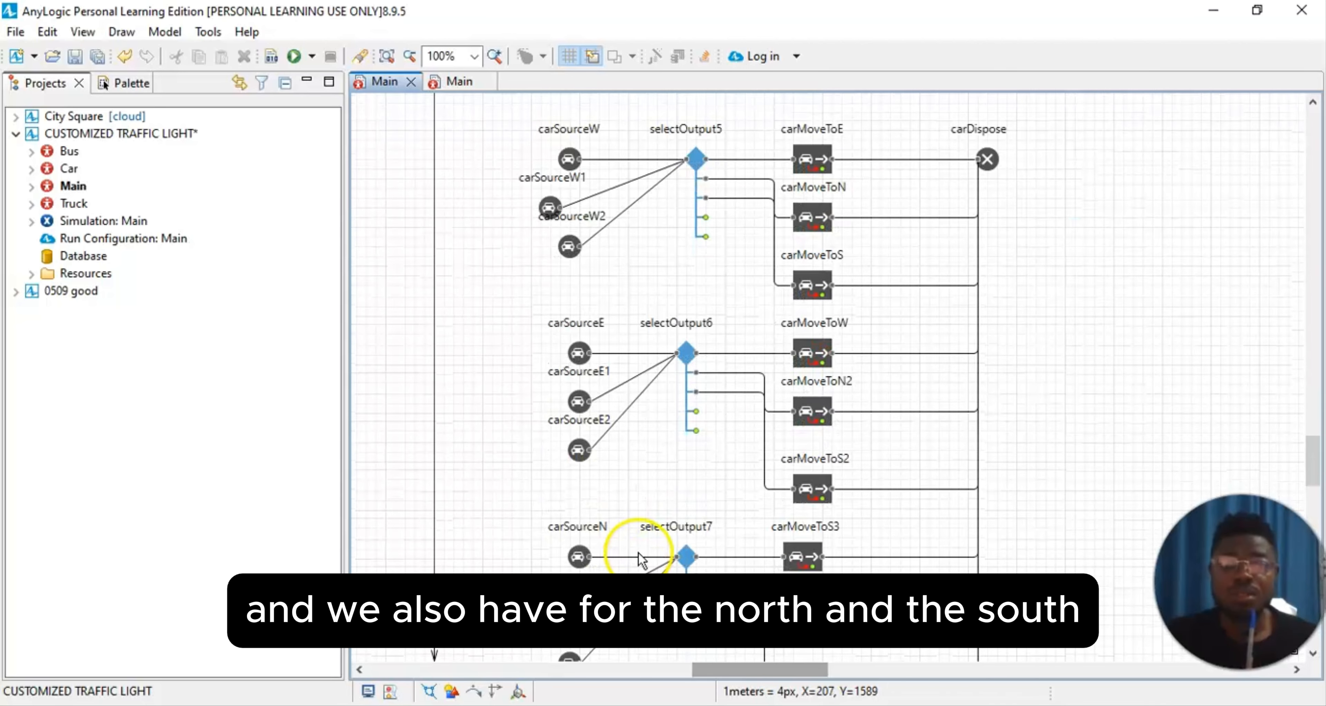
{"action": "scroll", "coordinate": [637, 508], "scroll_direction": "up", "scroll_amount": 4}
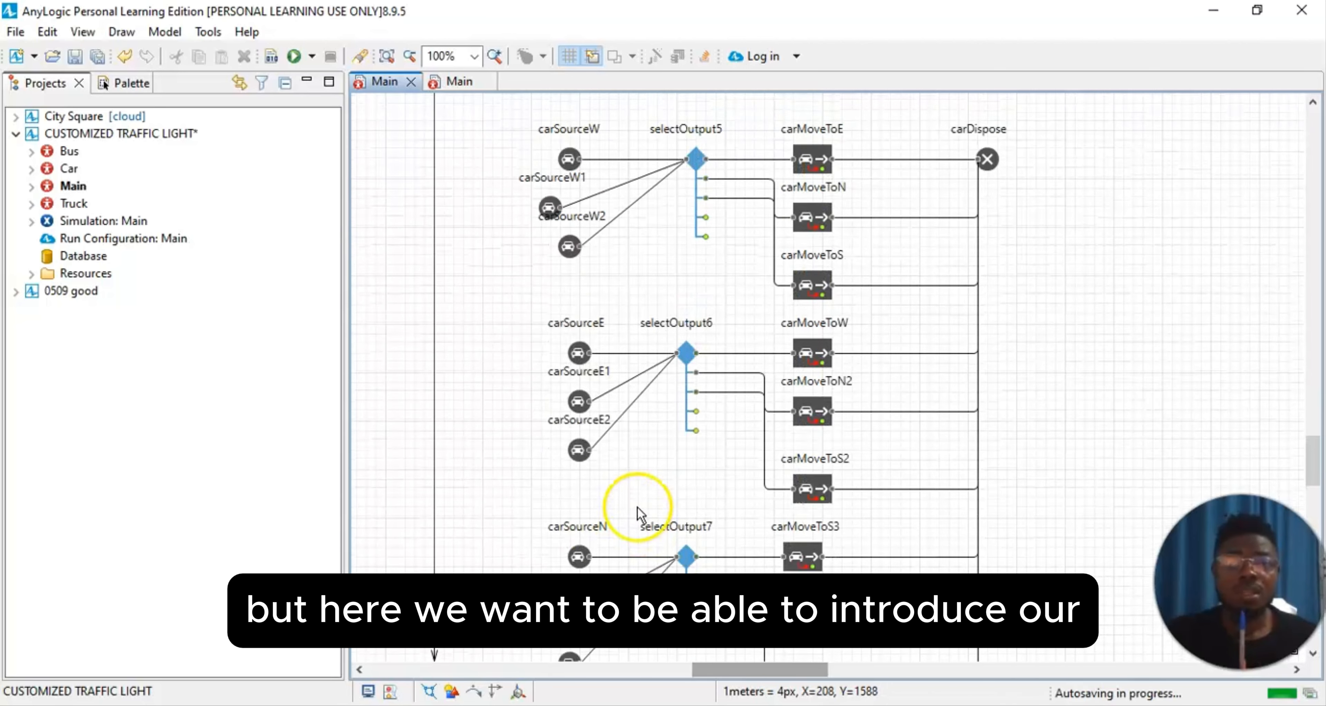
{"action": "scroll", "coordinate": [647, 510], "scroll_direction": "up", "scroll_amount": 5}
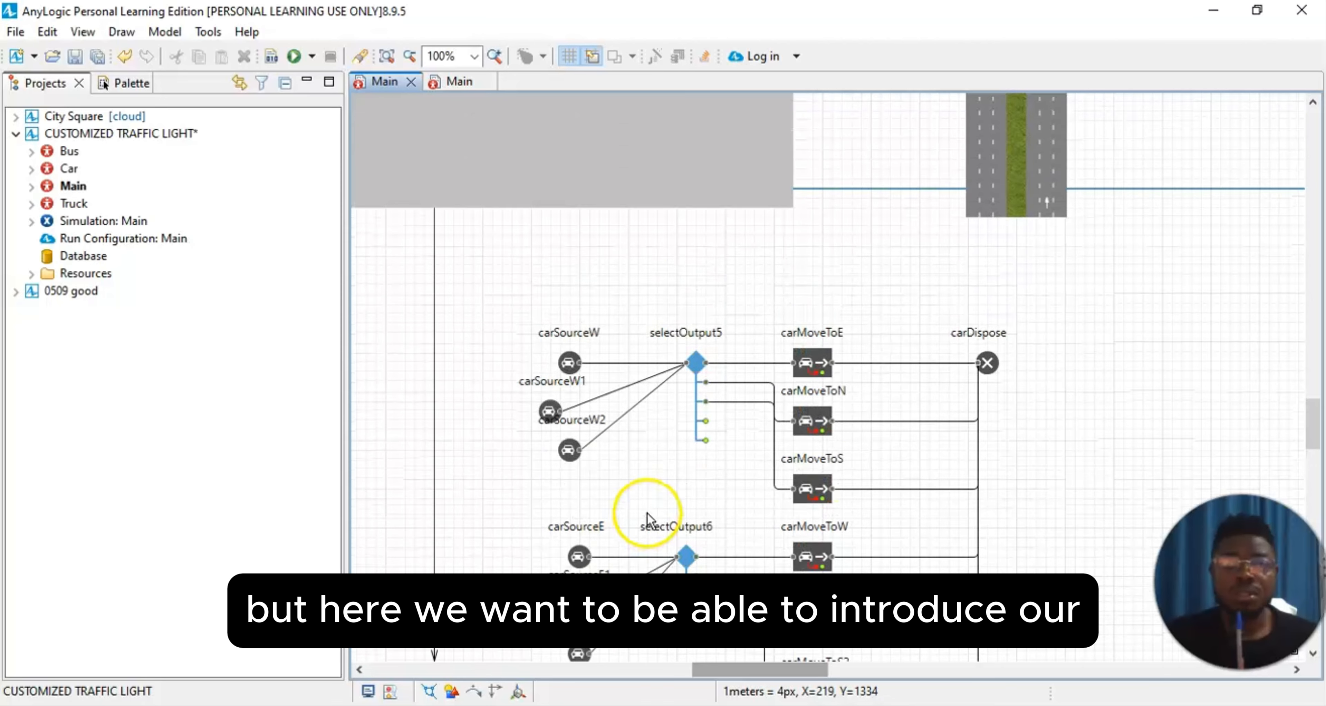
{"action": "scroll", "coordinate": [648, 498], "scroll_direction": "up", "scroll_amount": 5}
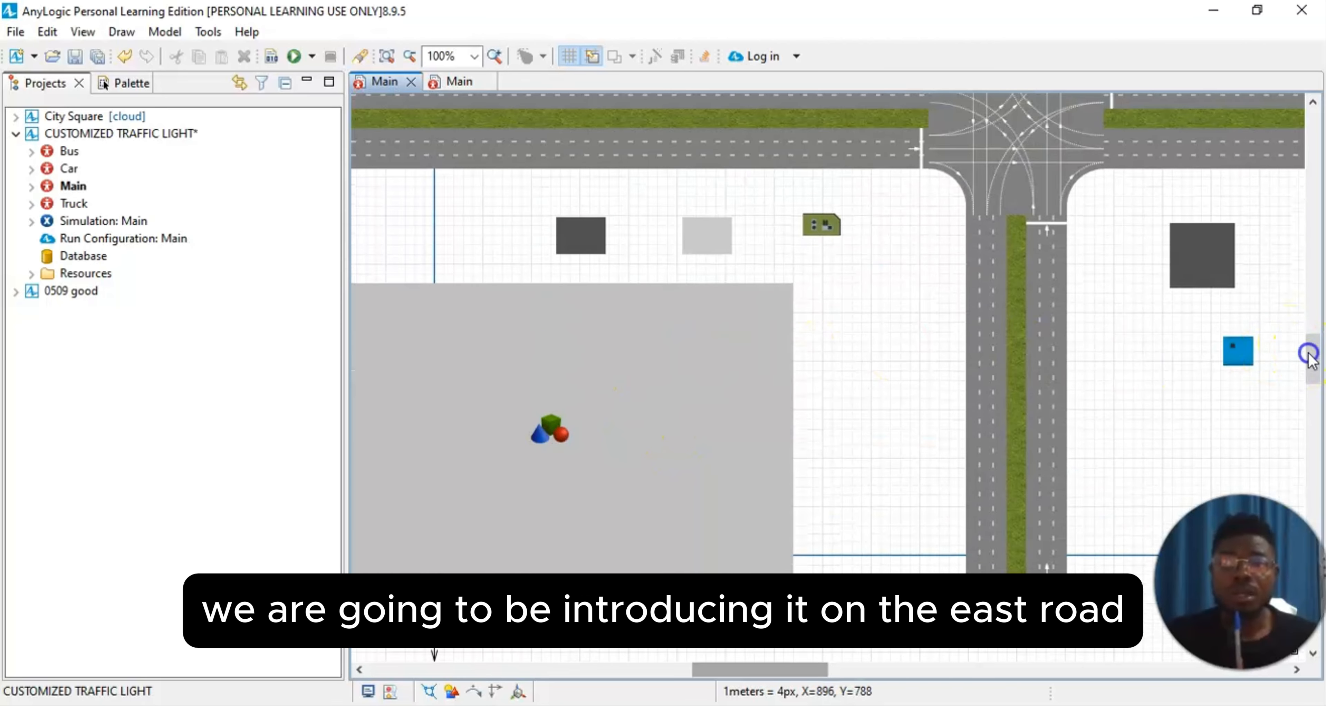
{"action": "left_click_drag", "start_coordinate": [1312, 355], "coordinate": [1312, 321]}
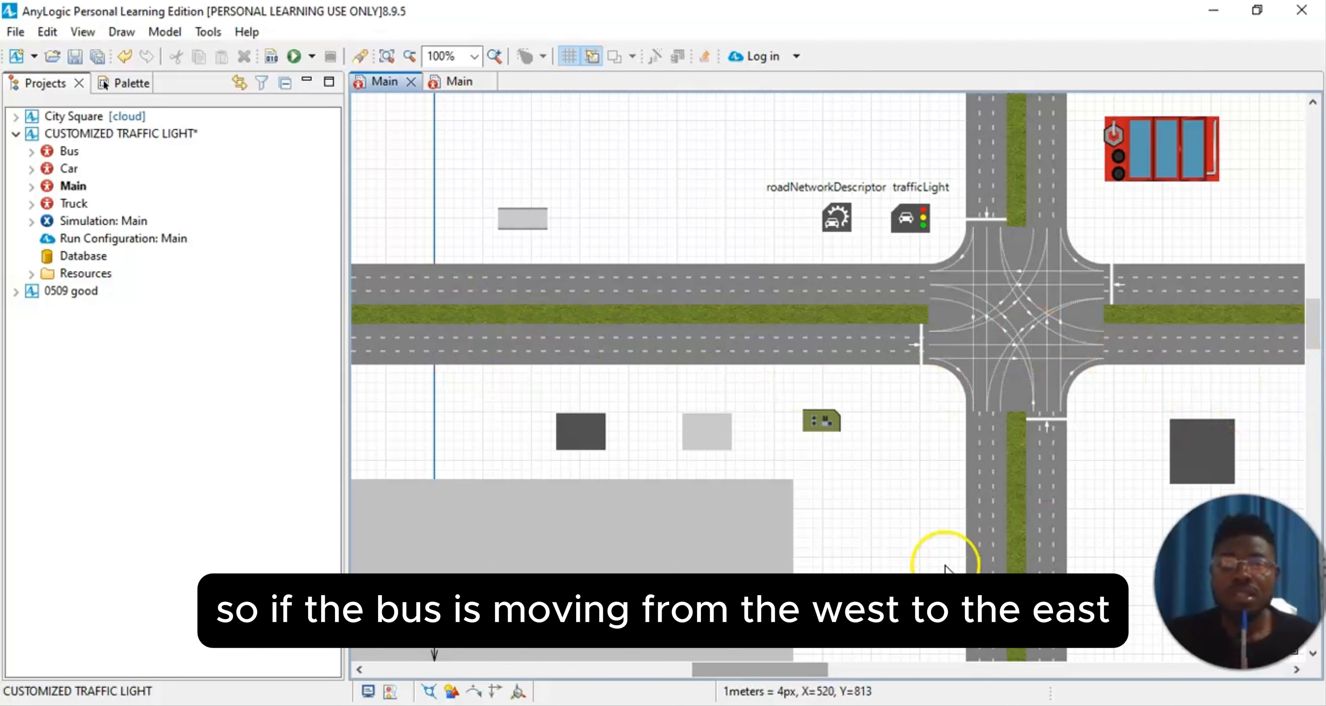
{"action": "left_click_drag", "start_coordinate": [754, 669], "coordinate": [891, 672]}
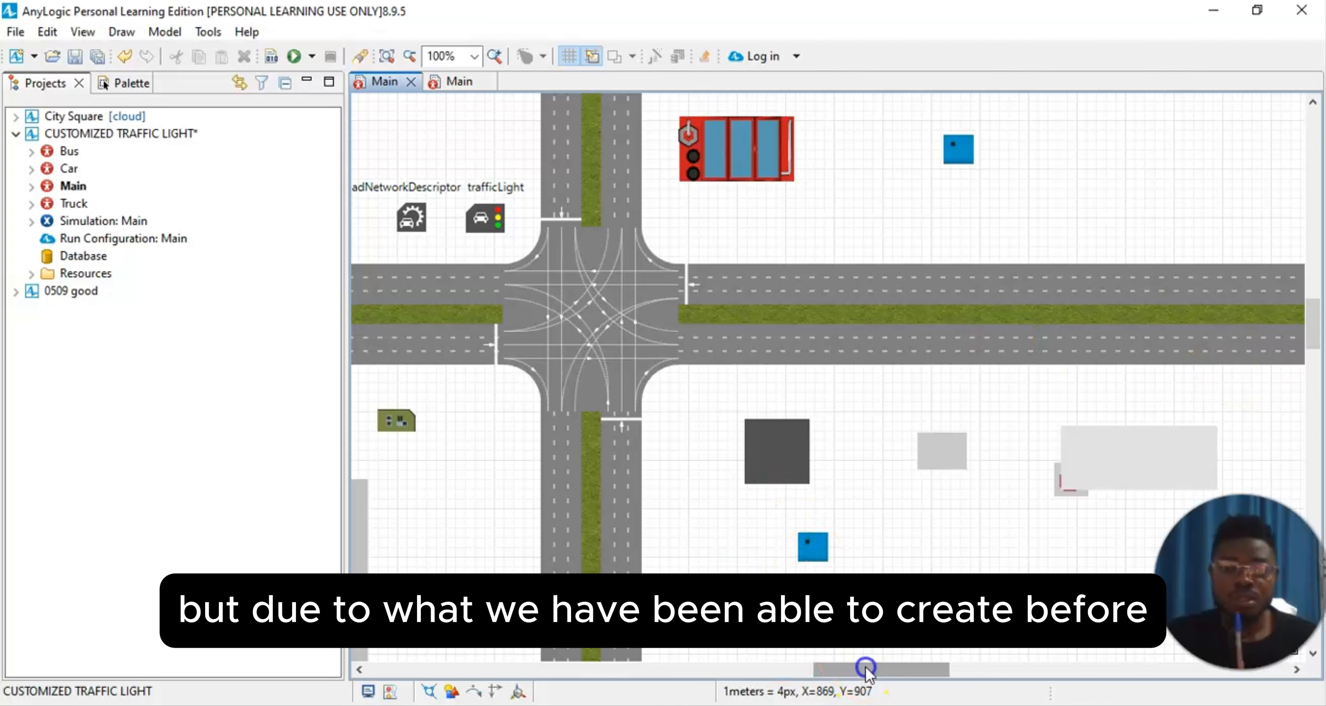
{"action": "left_click_drag", "start_coordinate": [864, 670], "coordinate": [775, 671]}
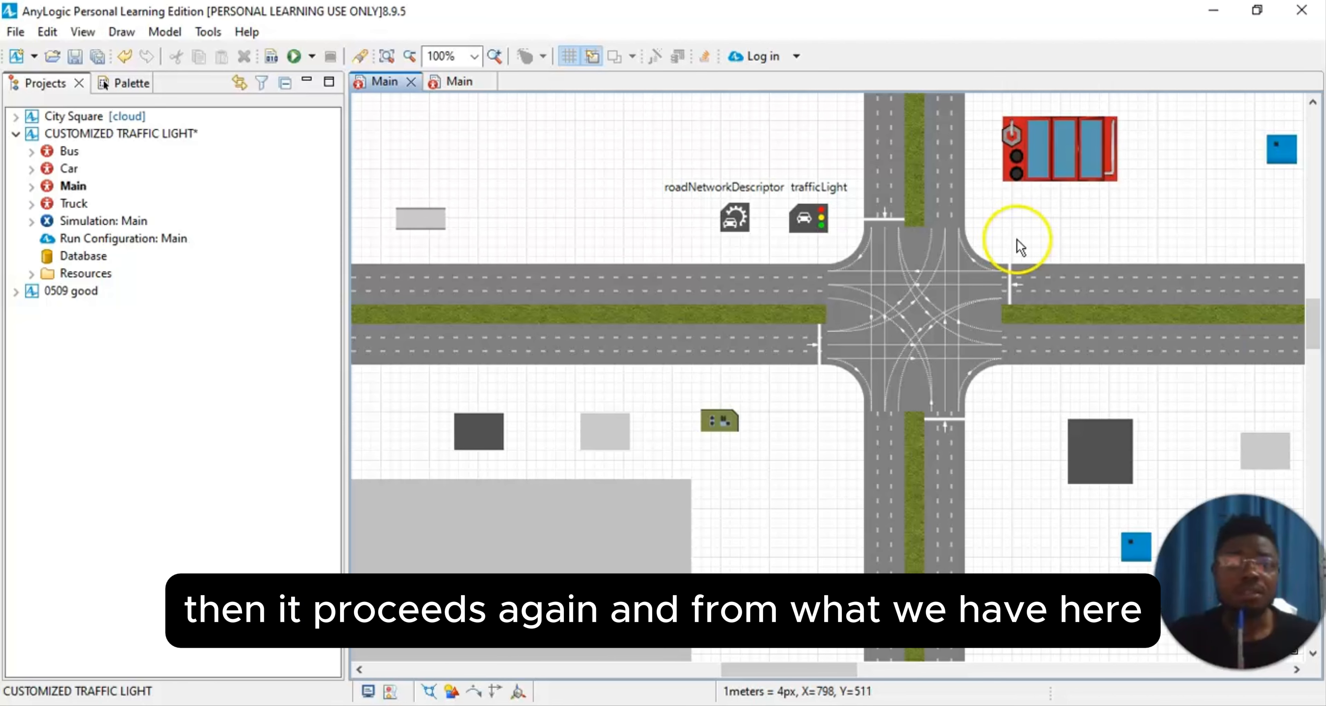
{"action": "left_click_drag", "start_coordinate": [751, 675], "coordinate": [710, 675]}
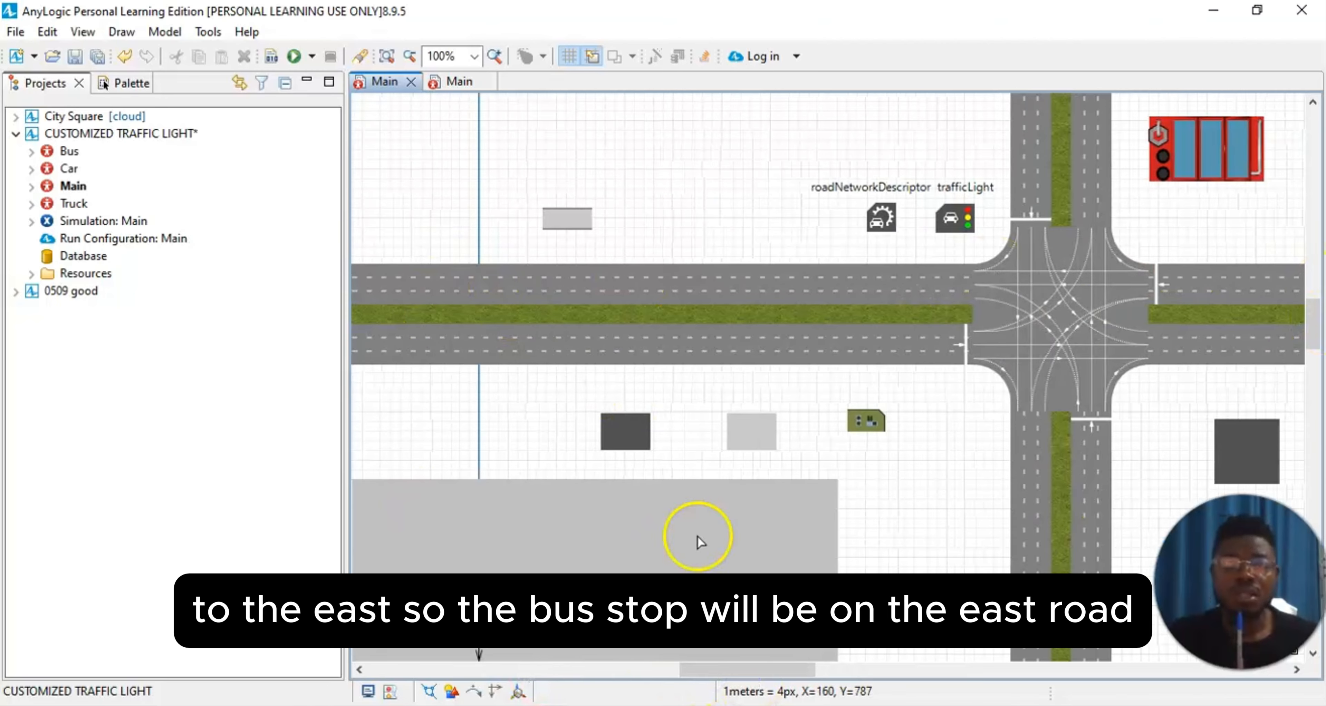
{"action": "left_click_drag", "start_coordinate": [742, 674], "coordinate": [780, 684]}
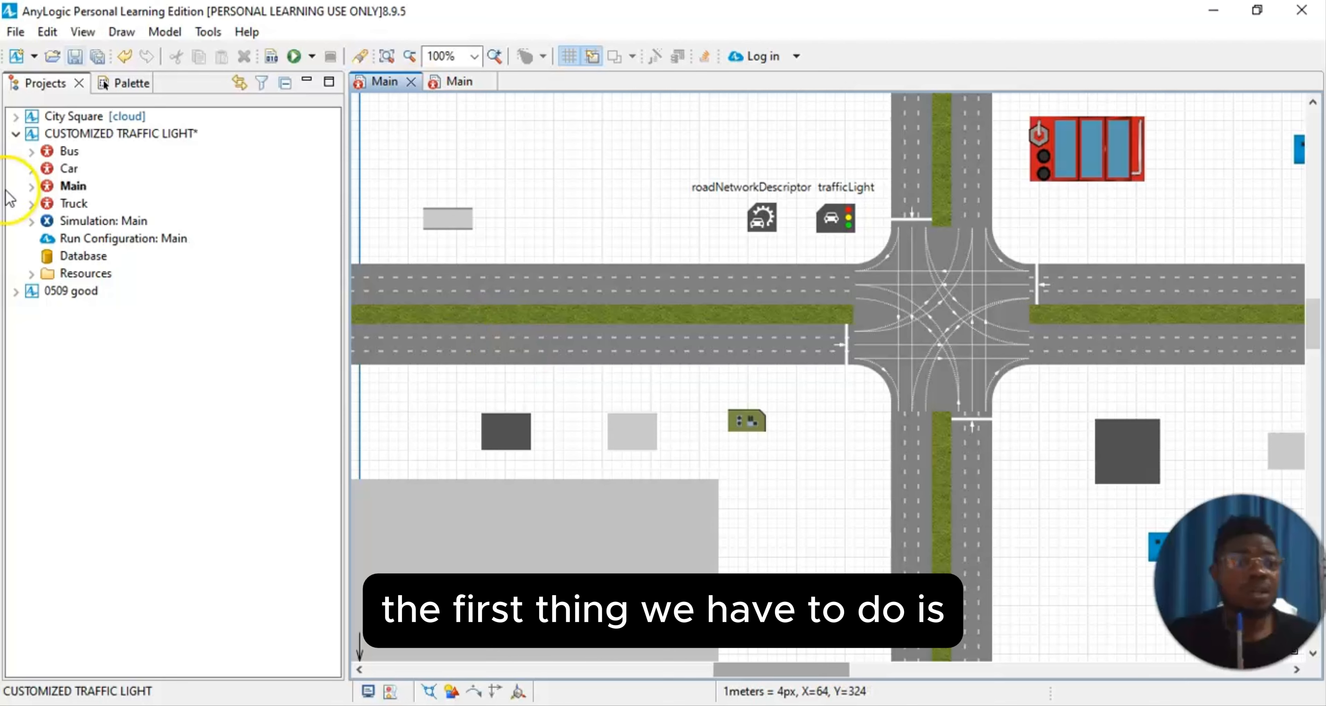
Step: Add a Bus Stop from the Road Traffic Library to the lower side of the east road and lengthen it
{"action": "left_click", "coordinate": [121, 85]}
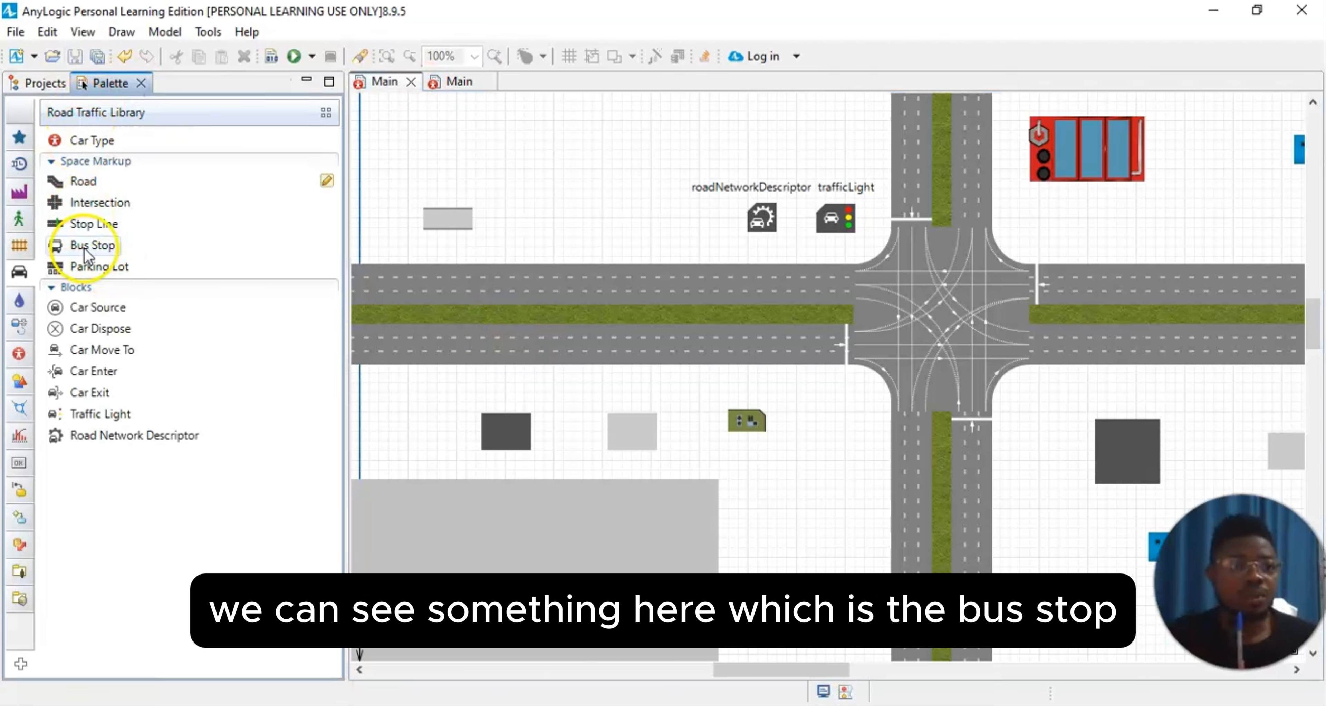
{"action": "mouse_move", "coordinate": [105, 243]}
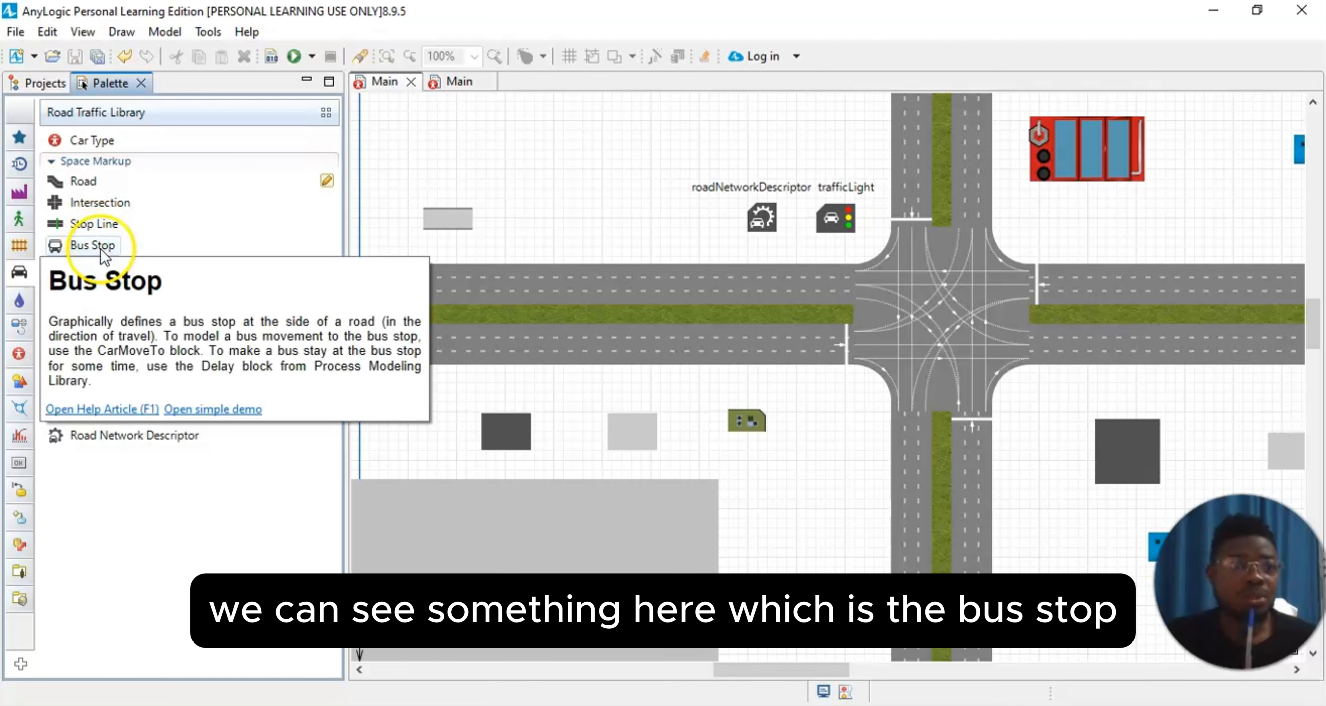
{"action": "left_click_drag", "start_coordinate": [757, 672], "coordinate": [851, 687]}
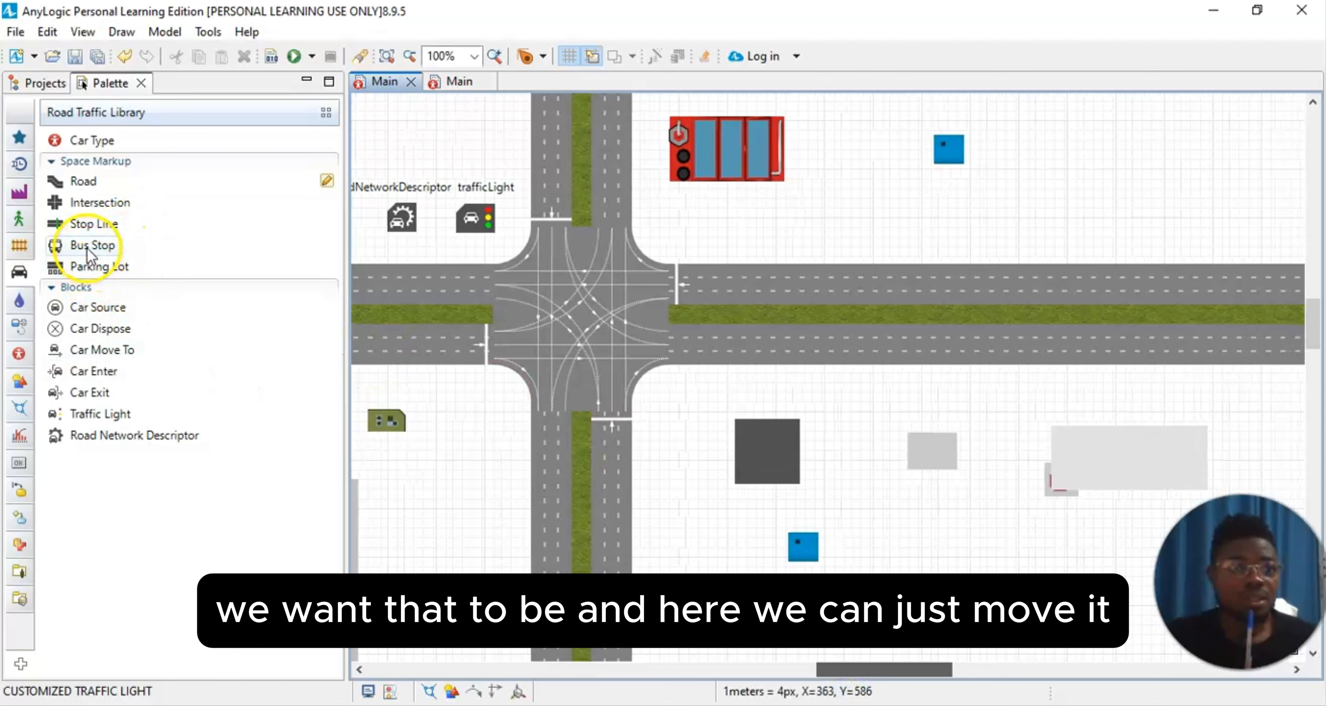
{"action": "left_click_drag", "start_coordinate": [83, 246], "coordinate": [1159, 361]}
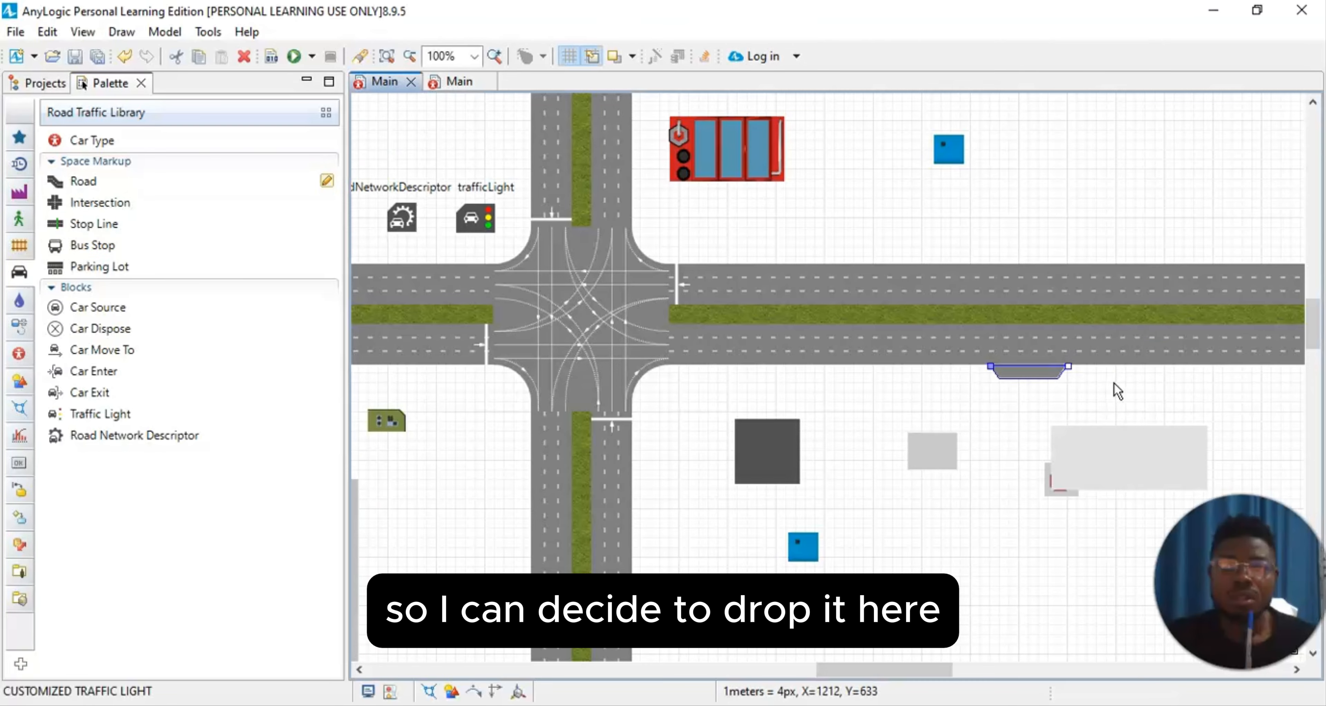
{"action": "left_click", "coordinate": [1177, 395]}
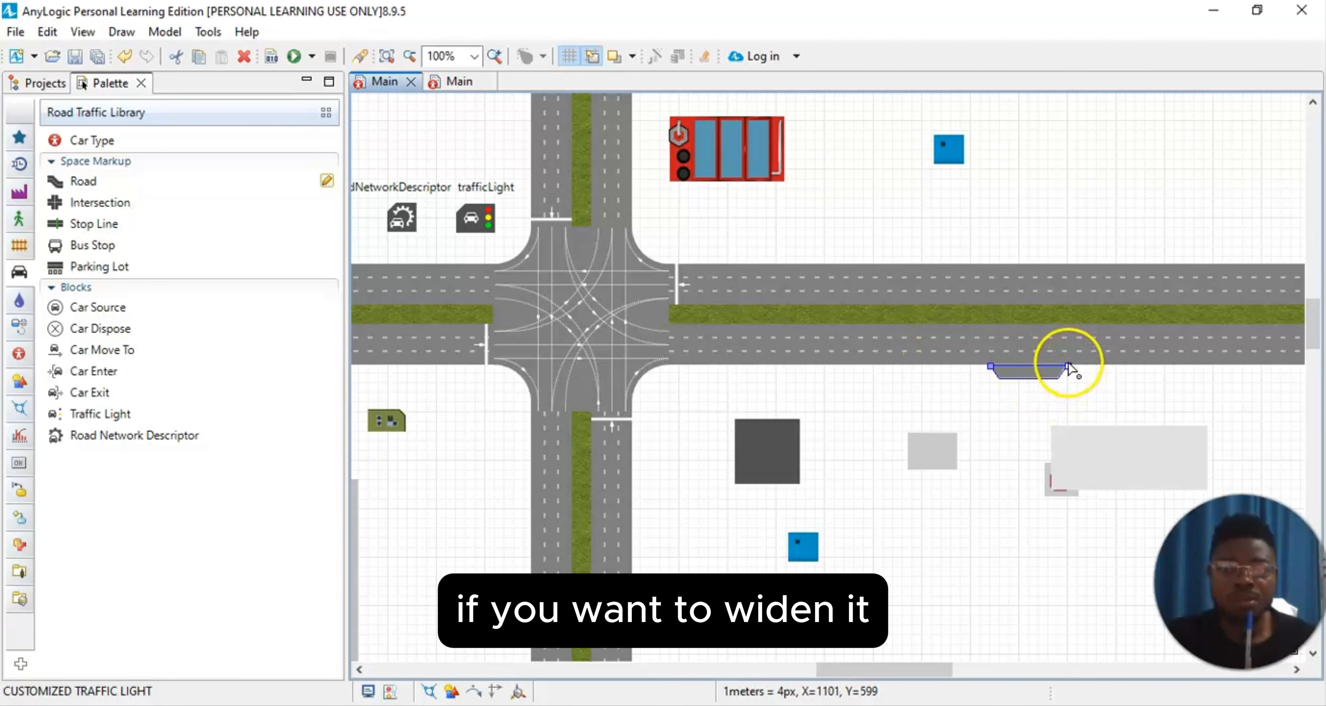
{"action": "left_click_drag", "start_coordinate": [1068, 369], "coordinate": [1117, 371]}
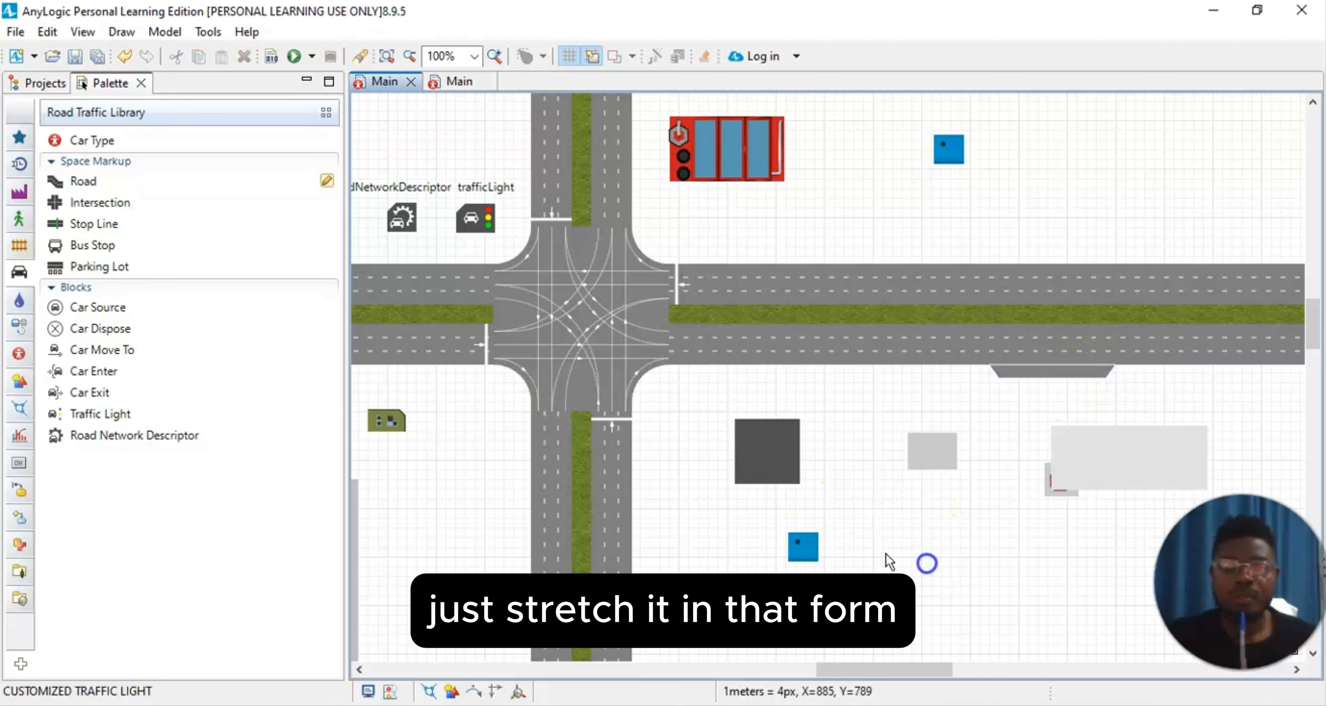
{"action": "left_click", "coordinate": [1070, 368]}
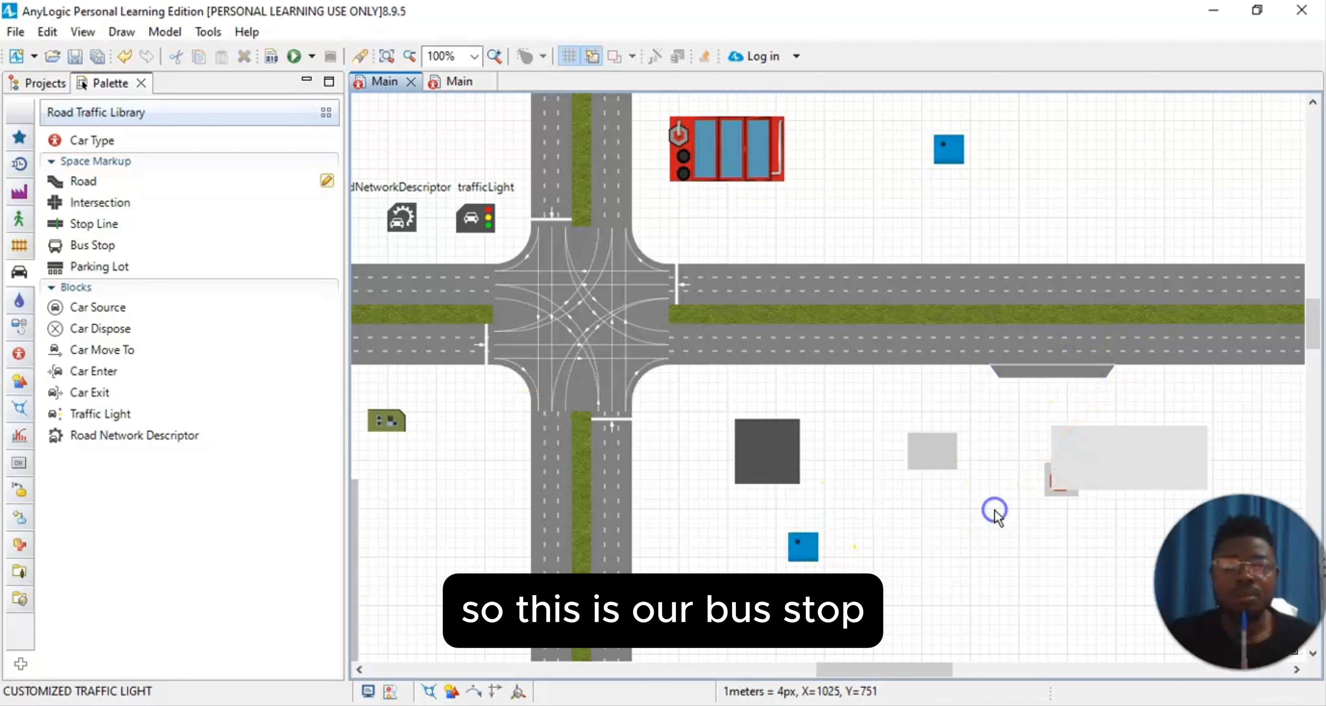
Step: Check the properties of the carSourceW1 block to see which vehicle type it generates and on which road
{"action": "scroll", "coordinate": [968, 536], "scroll_direction": "down", "scroll_amount": 1}
{"action": "left_click_drag", "start_coordinate": [1312, 338], "coordinate": [1307, 443]}
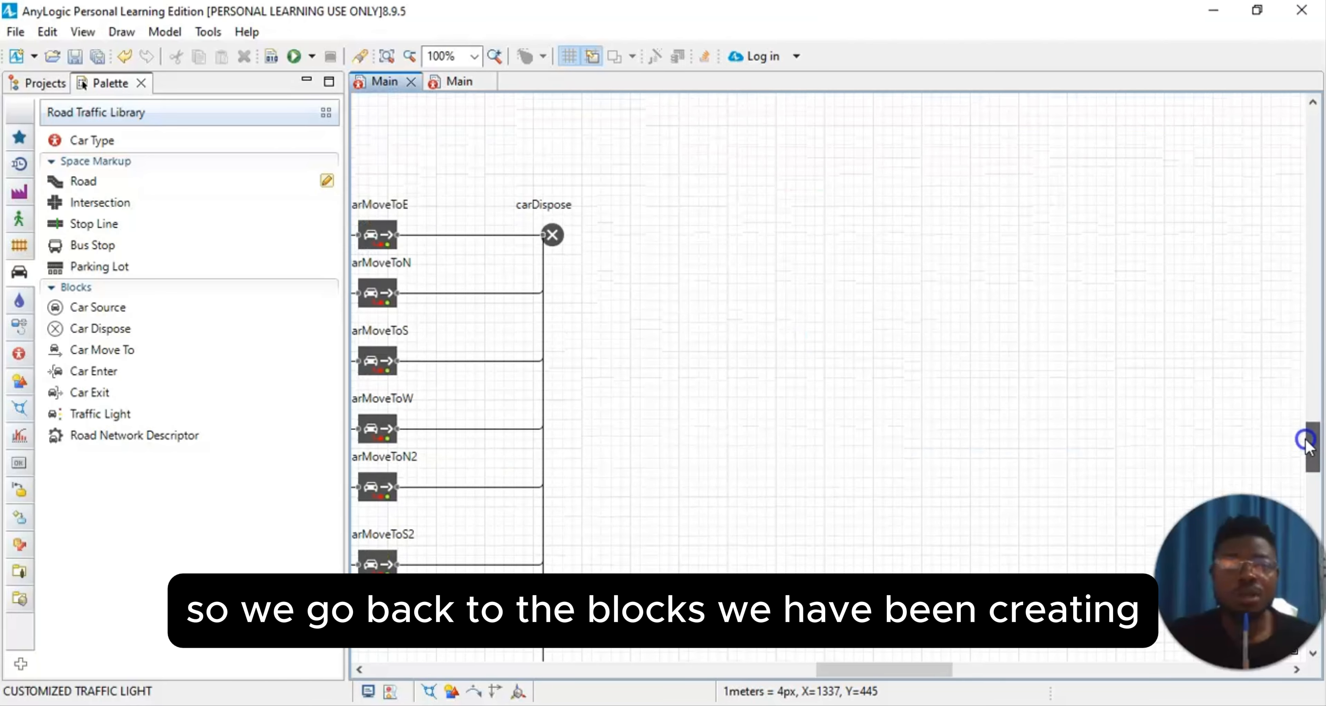
{"action": "left_click_drag", "start_coordinate": [903, 670], "coordinate": [759, 670]}
{"action": "left_click", "coordinate": [630, 235]}
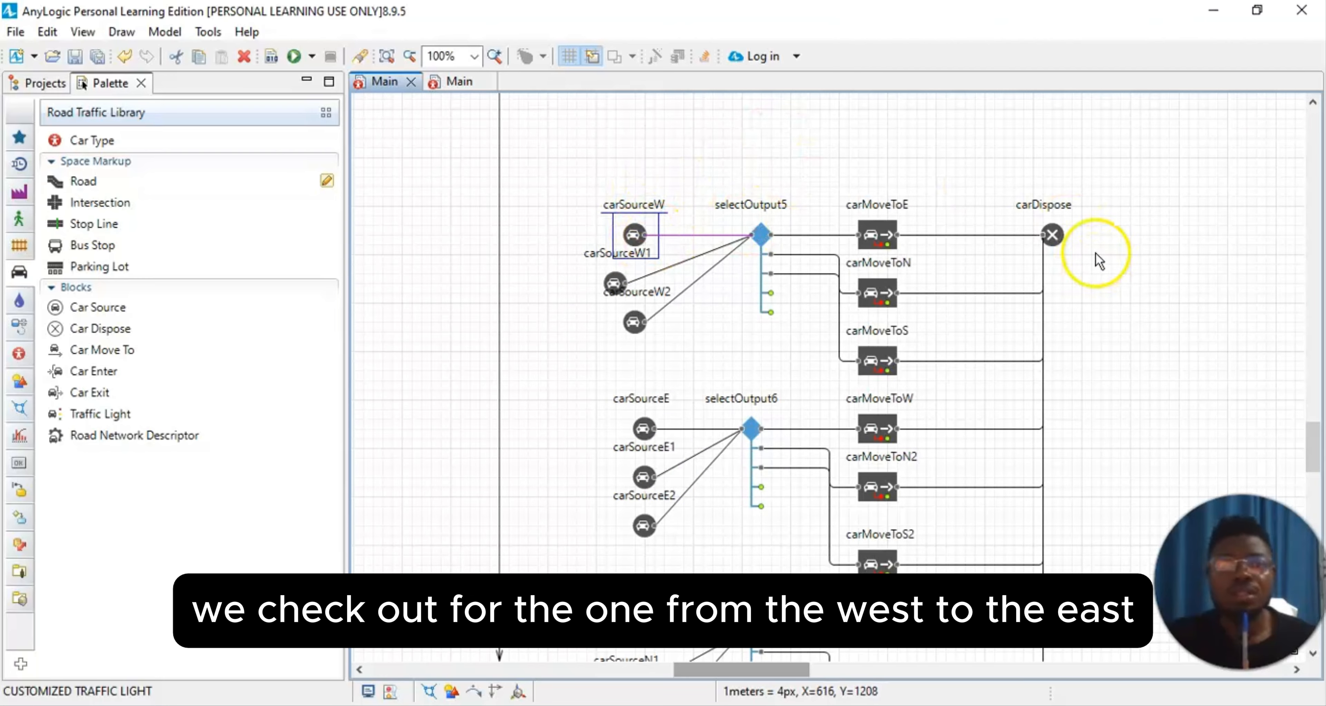
{"action": "left_click", "coordinate": [82, 32]}
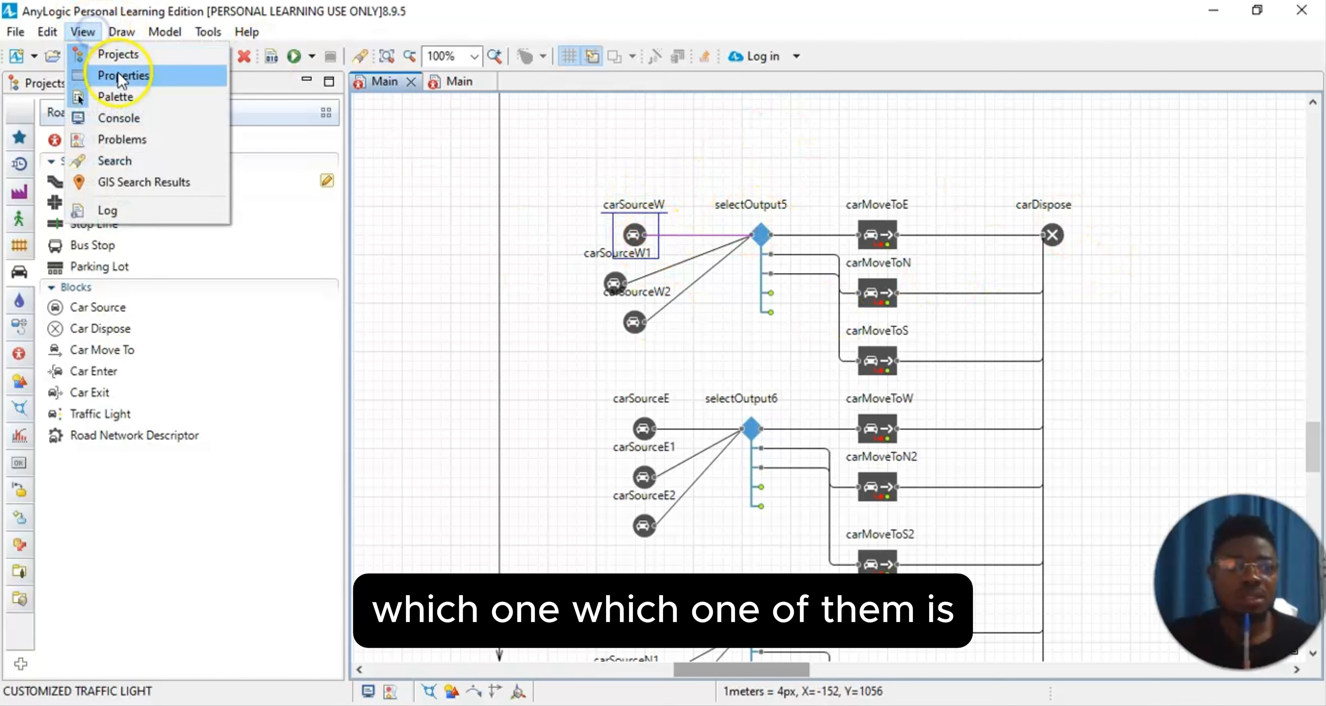
{"action": "left_click", "coordinate": [128, 96]}
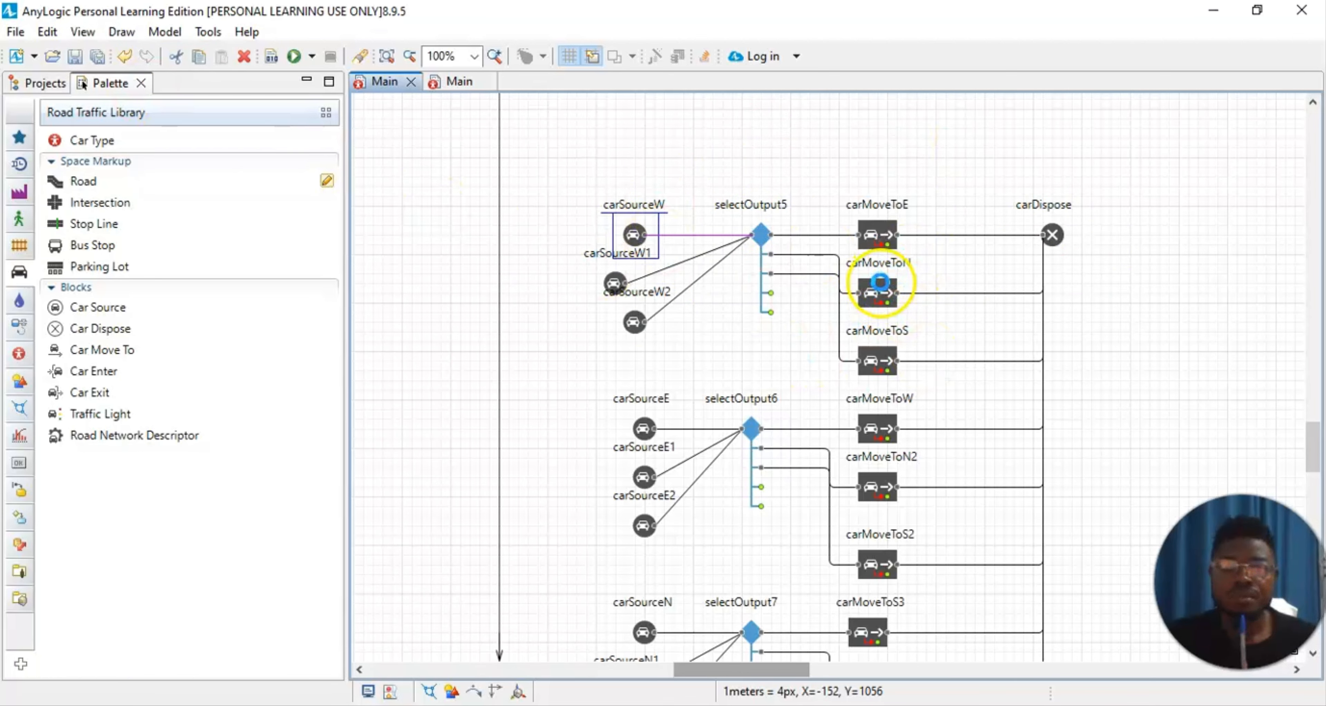
{"action": "left_click", "coordinate": [880, 282]}
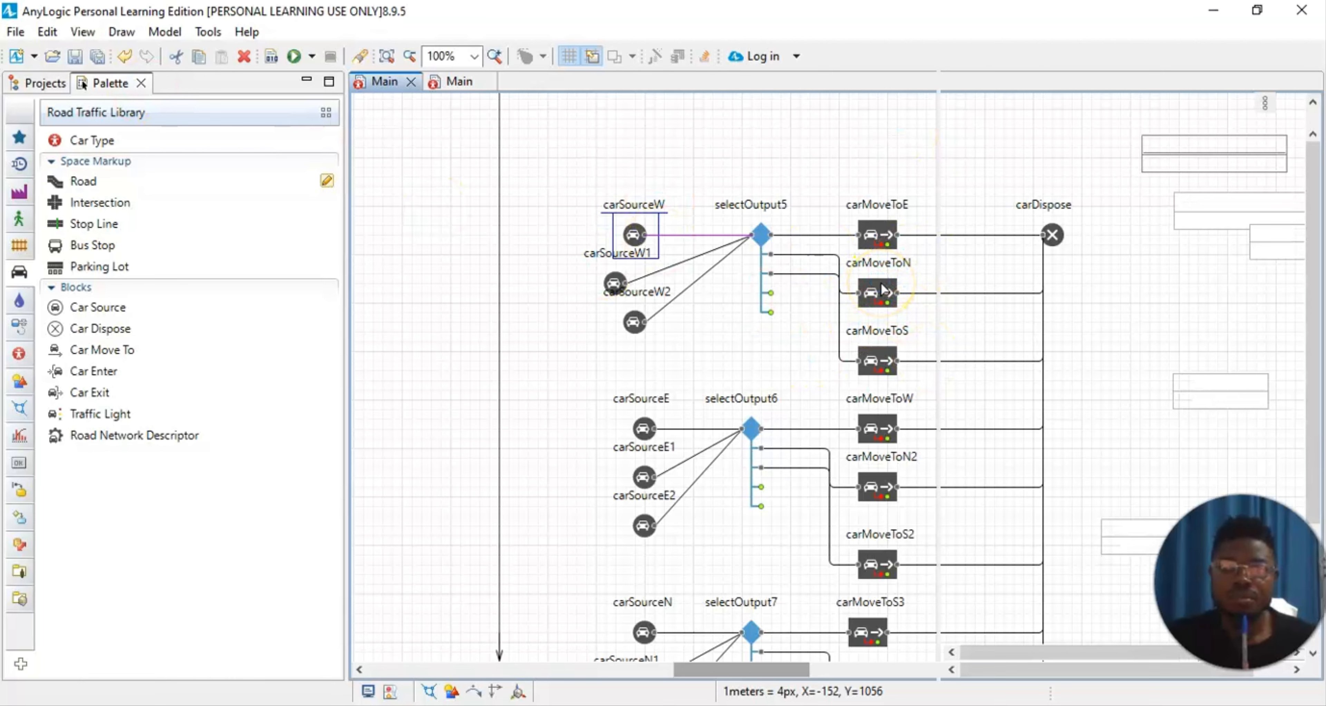
{"action": "left_click", "coordinate": [614, 284]}
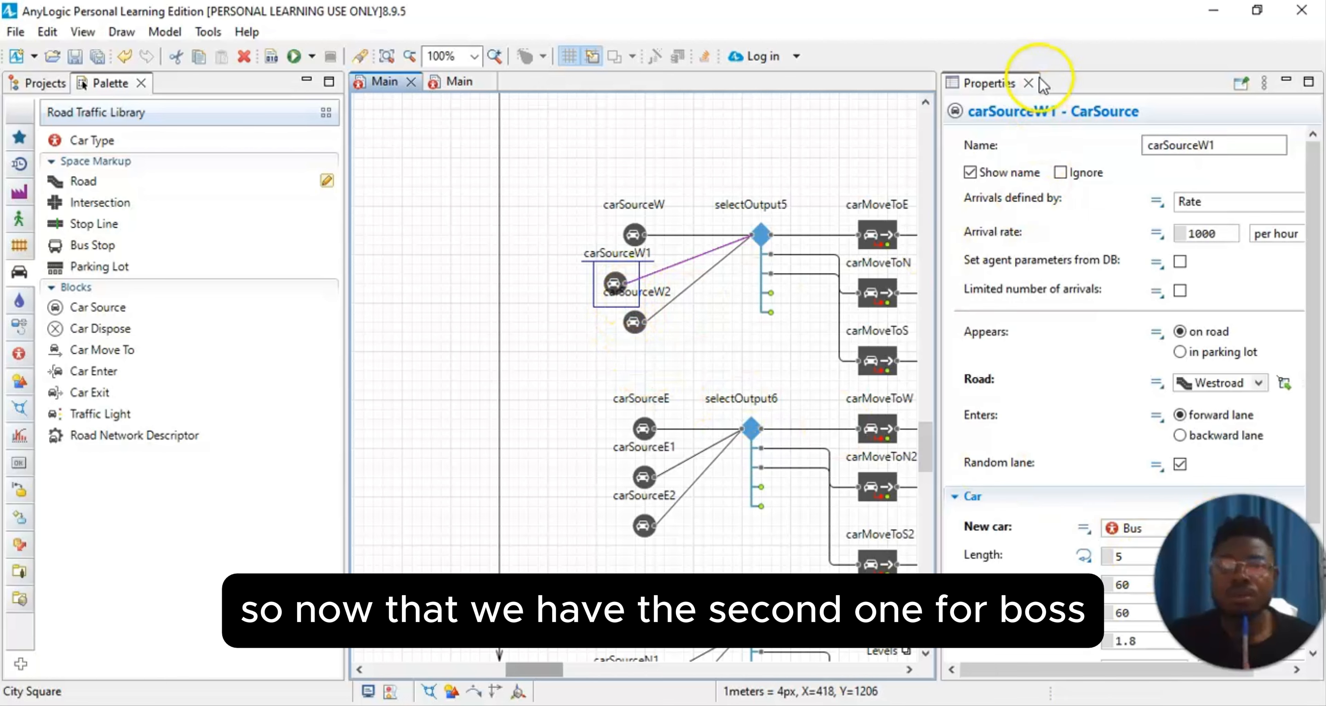
{"action": "left_click", "coordinate": [1029, 83]}
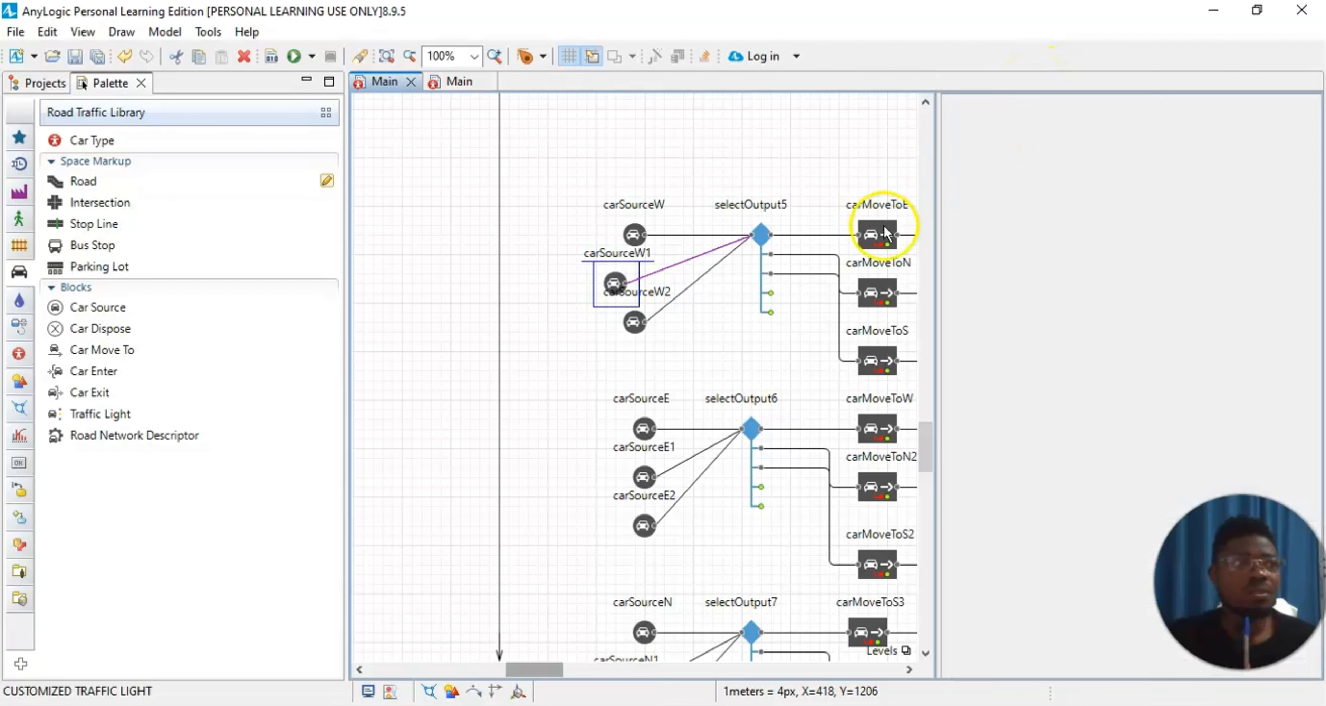
Step: Move carSourceW1 above carSourceW and delete its connector to selectOutput5
{"action": "scroll", "coordinate": [858, 333], "scroll_direction": "up", "scroll_amount": 3}
{"action": "left_click", "coordinate": [1149, 358]}
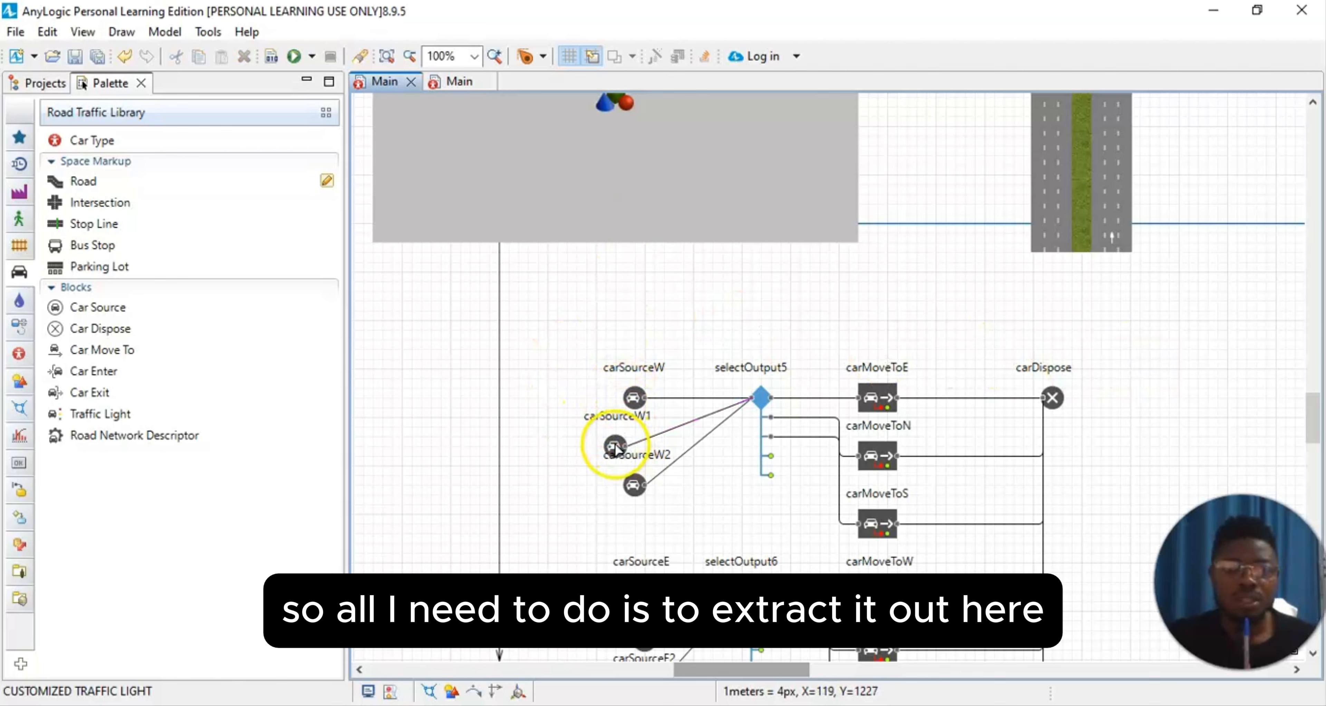
{"action": "left_click_drag", "start_coordinate": [615, 446], "coordinate": [595, 291]}
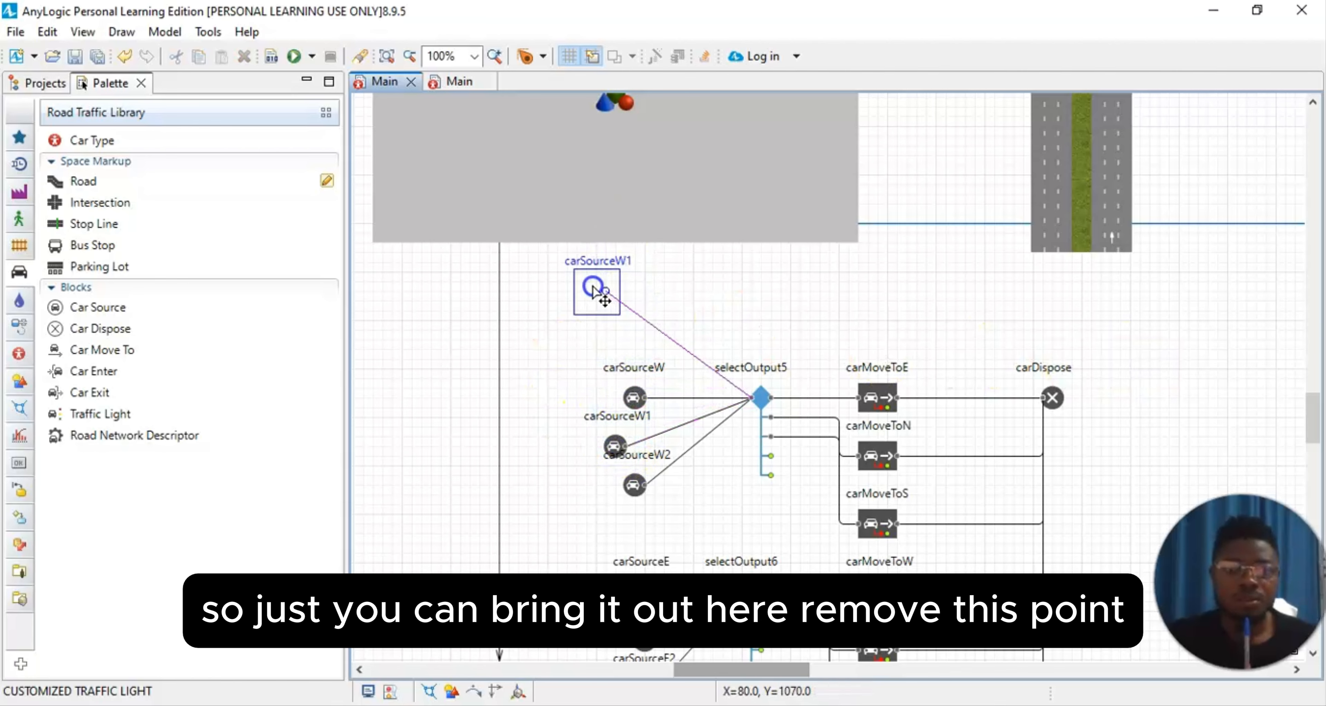
{"action": "left_click", "coordinate": [658, 335]}
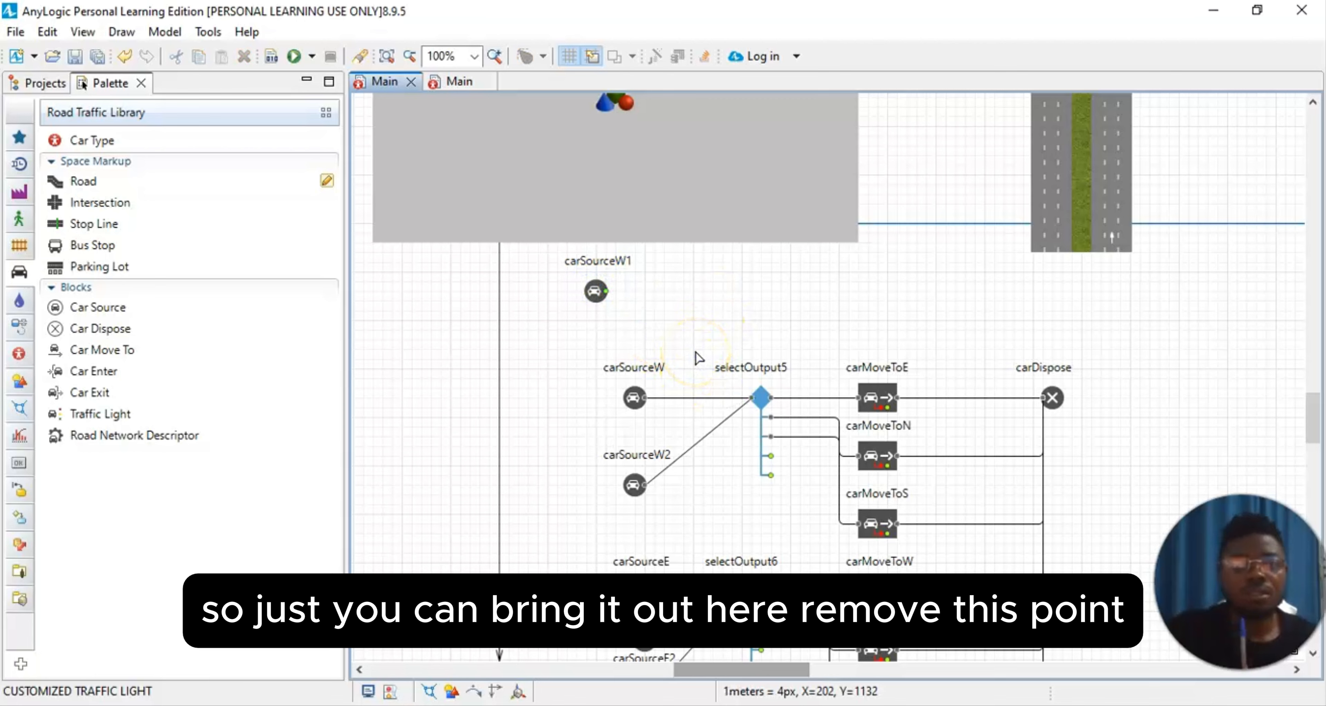
{"action": "left_click_drag", "start_coordinate": [597, 295], "coordinate": [564, 307]}
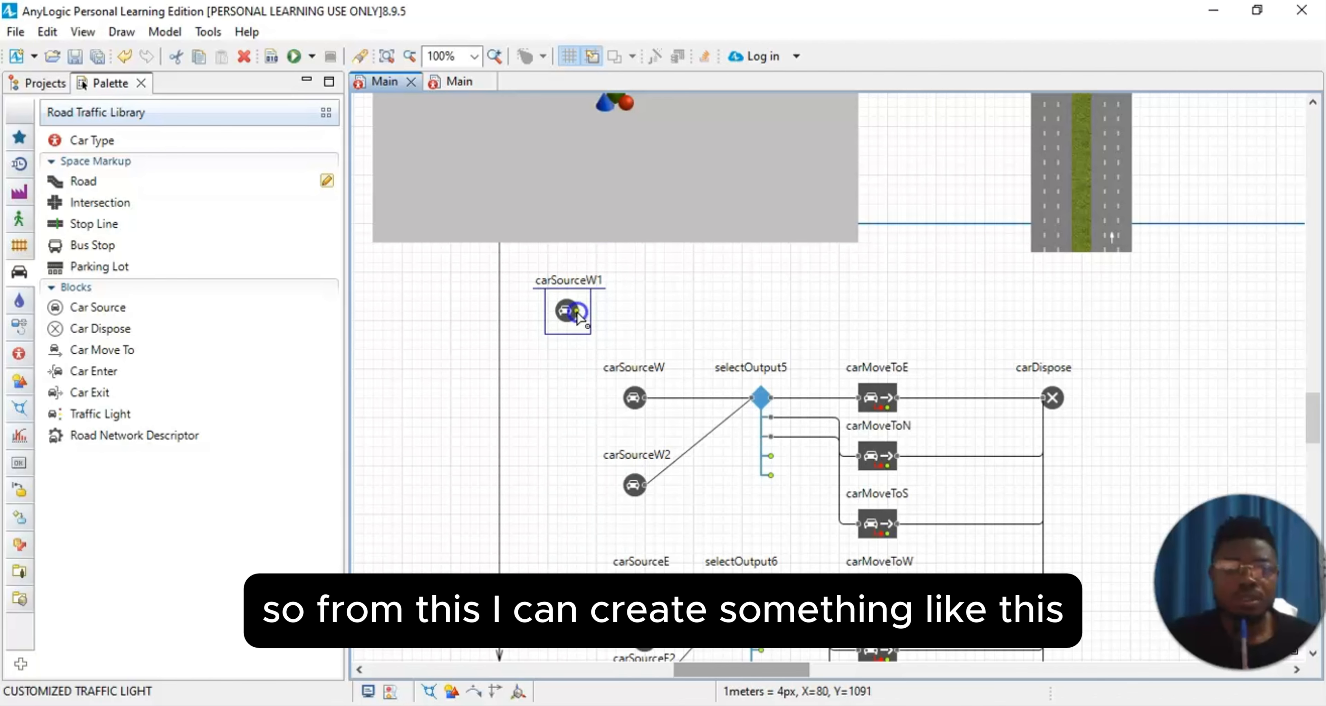
Step: Connect carSourceW1 to the input of selectOutput5 and shift the source slightly further left to leave room on the connector
{"action": "left_click_drag", "start_coordinate": [577, 312], "coordinate": [752, 399]}
{"action": "left_click", "coordinate": [865, 330]}
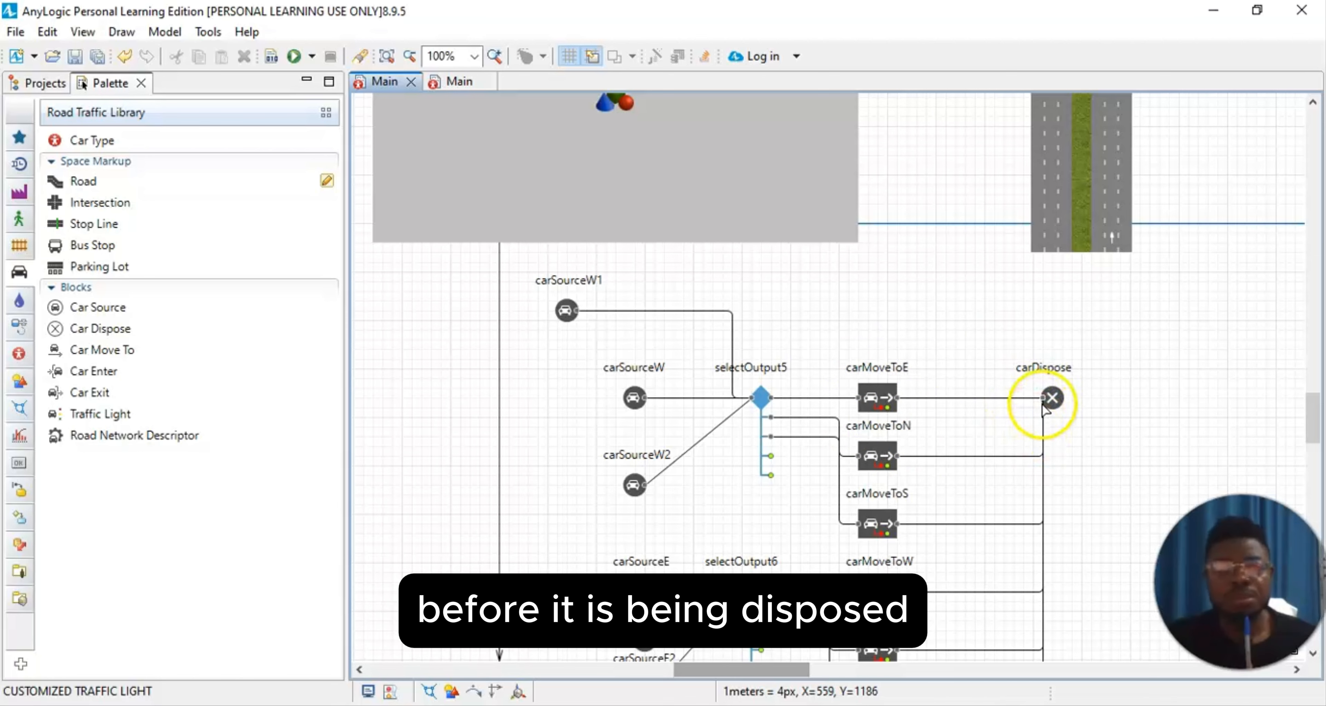
{"action": "left_click", "coordinate": [564, 313]}
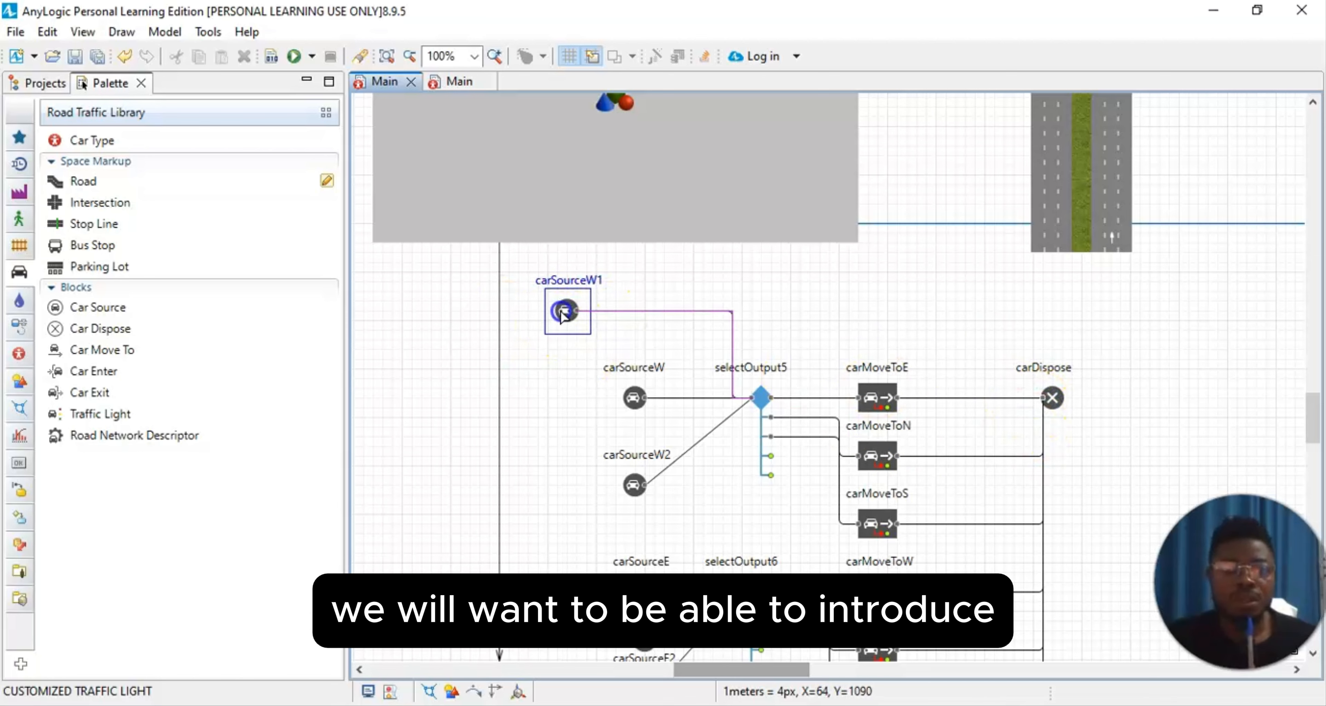
{"action": "left_click_drag", "start_coordinate": [564, 313], "coordinate": [548, 312]}
{"action": "left_click", "coordinate": [761, 266]}
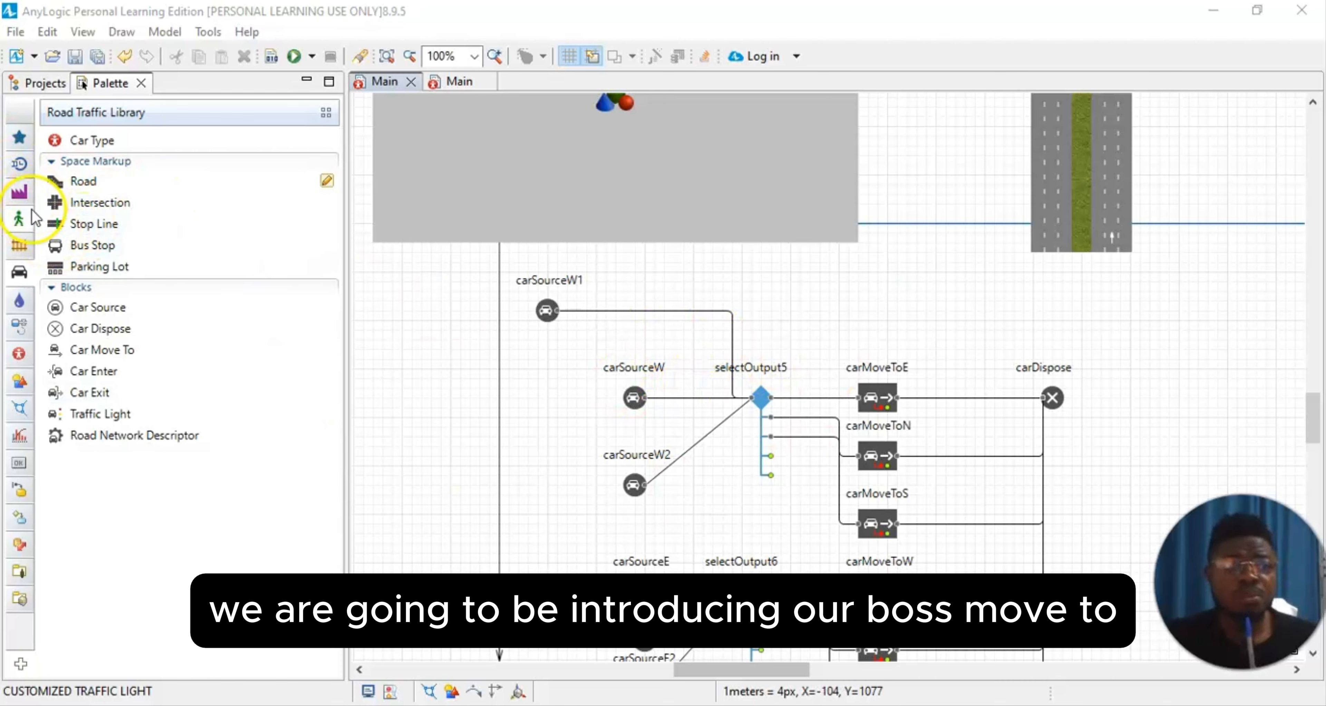
Step: Insert a Car Move To block from the Road Traffic Library into the connector right after carSourceW1
{"action": "mouse_move", "coordinate": [19, 222]}
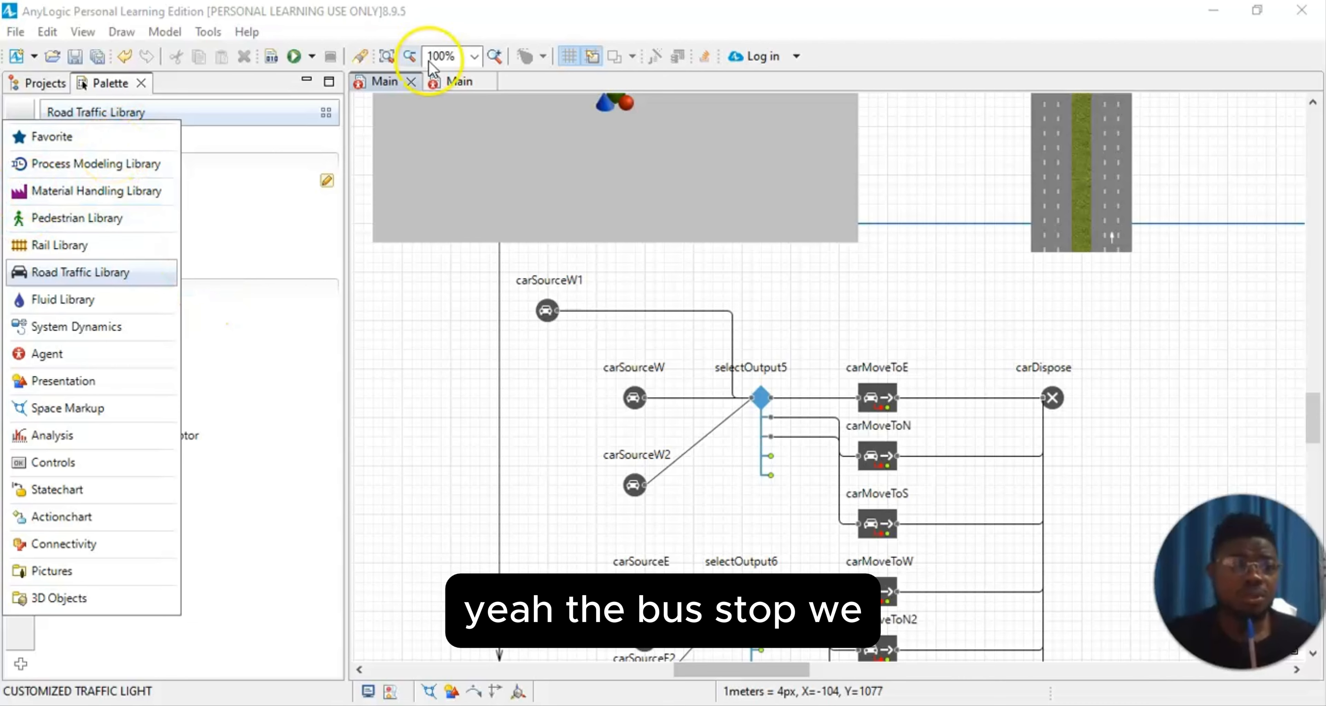
{"action": "left_click", "coordinate": [77, 267]}
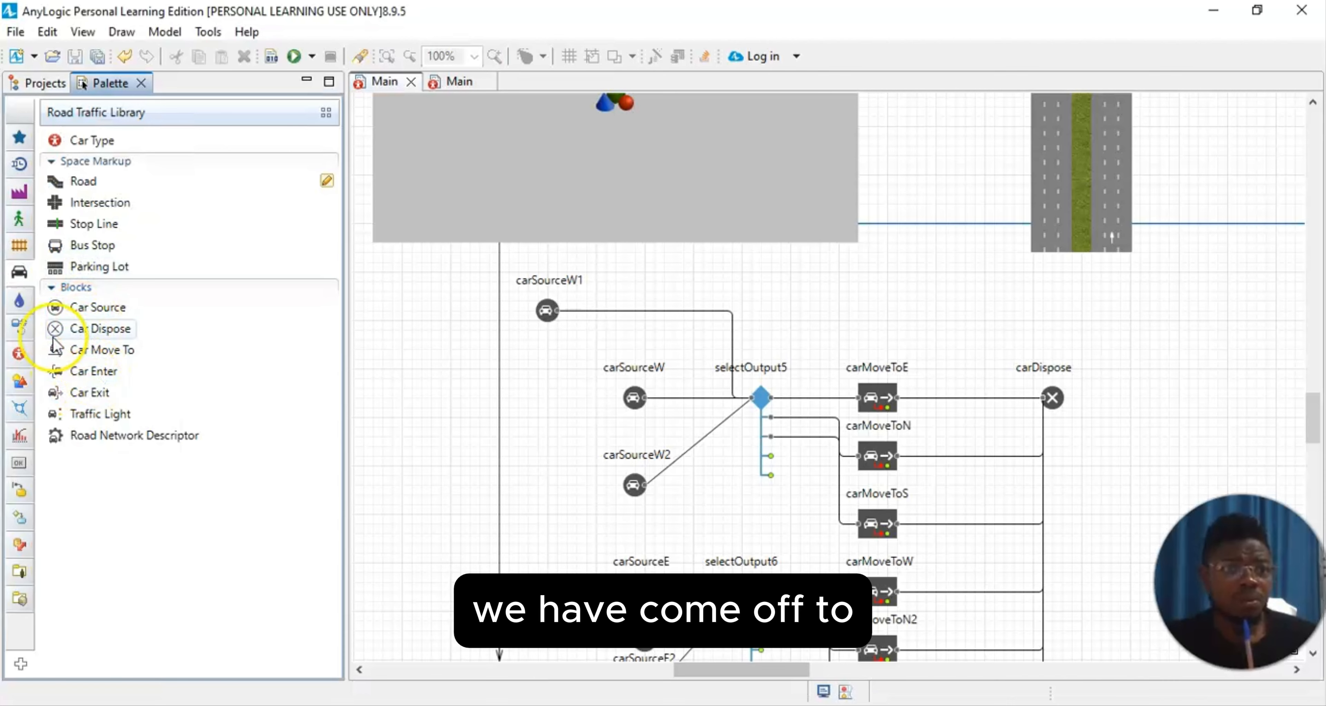
{"action": "left_click_drag", "start_coordinate": [88, 356], "coordinate": [628, 320]}
{"action": "left_click", "coordinate": [994, 329]}
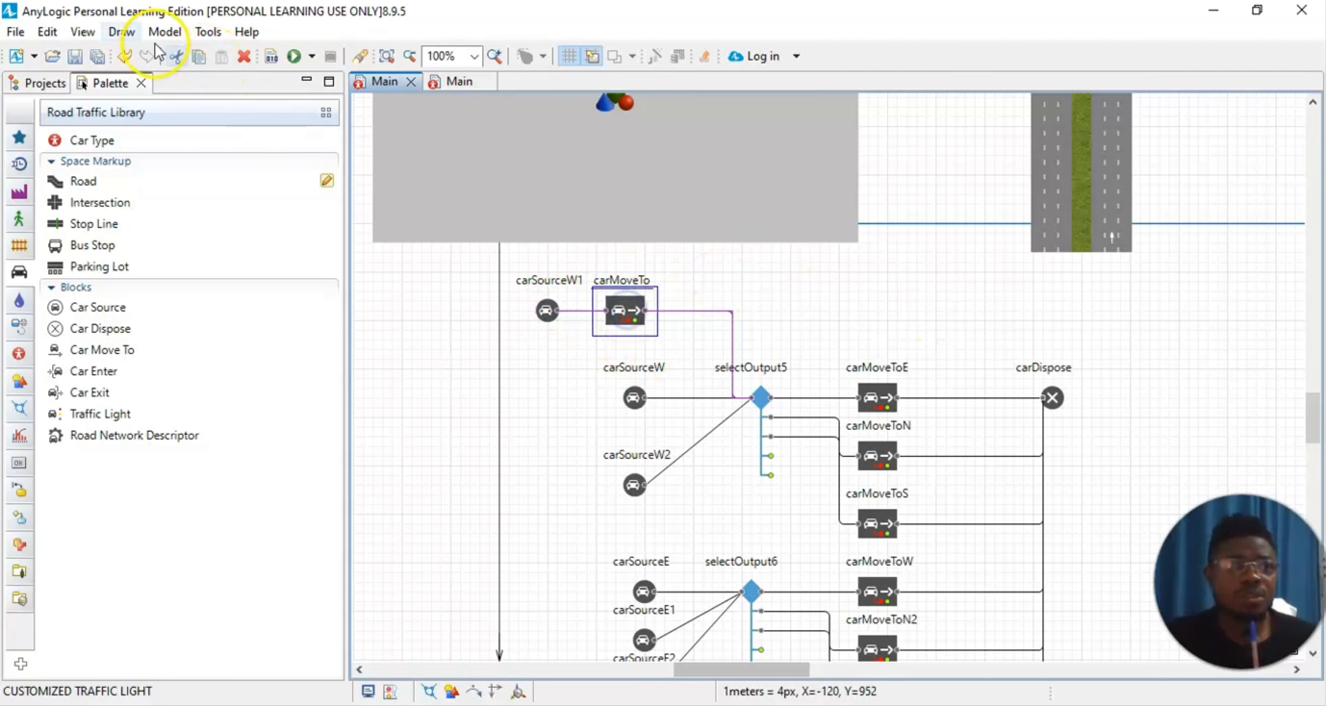
Step: Set the new carMoveTo block to move cars to the bus stop busStop and rename the block carMoveToBS
{"action": "left_click", "coordinate": [83, 31]}
{"action": "left_click", "coordinate": [113, 76]}
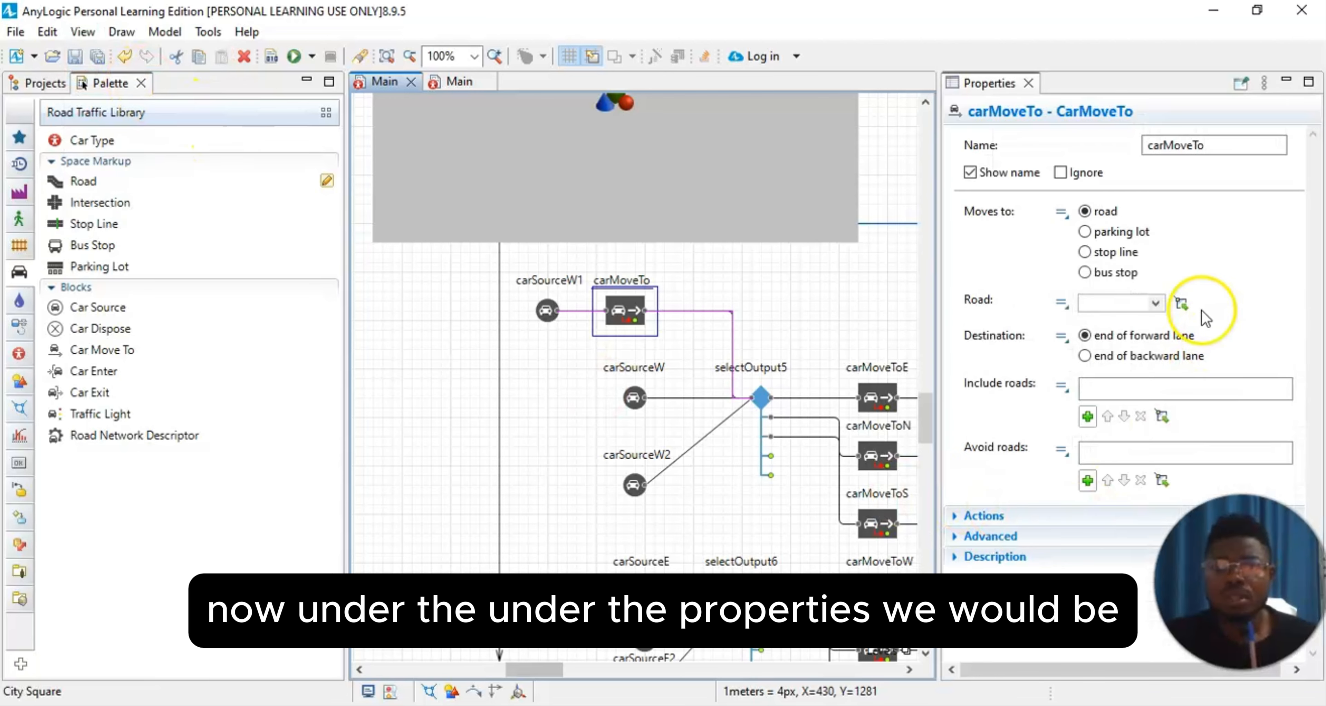
{"action": "left_click", "coordinate": [1114, 356]}
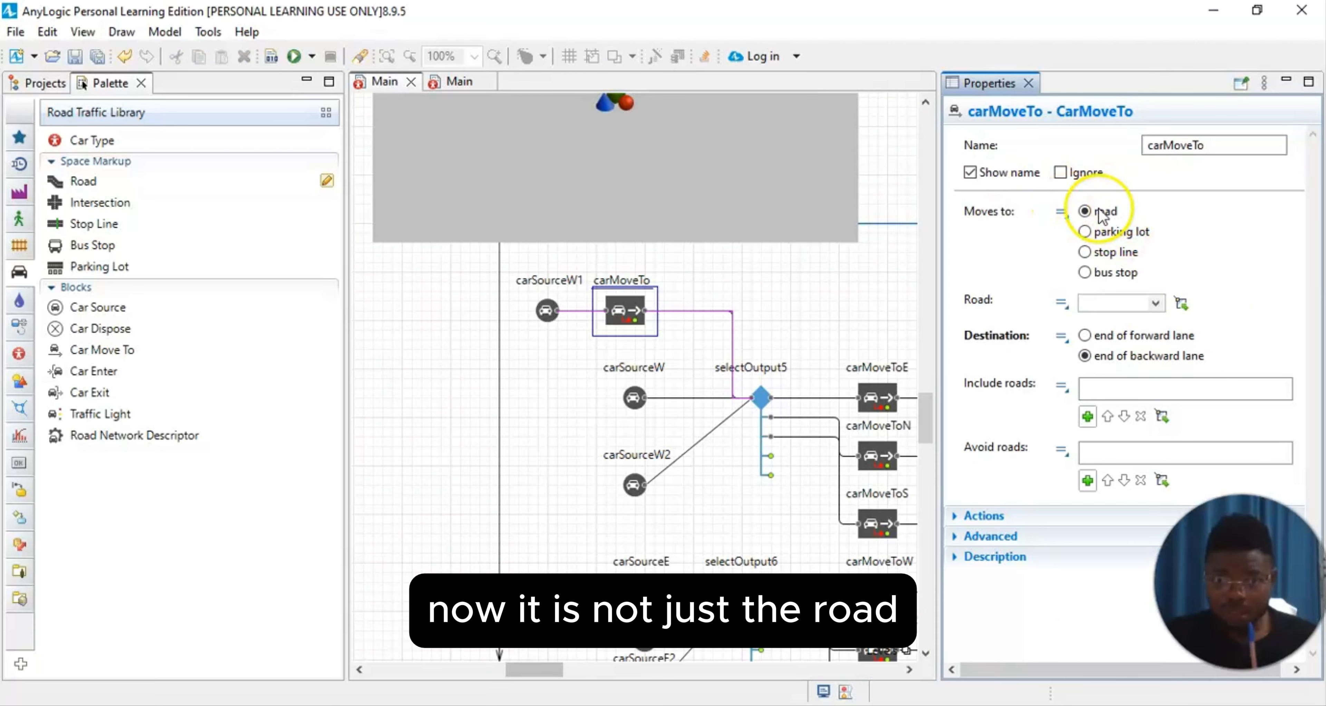
{"action": "left_click", "coordinate": [1085, 273]}
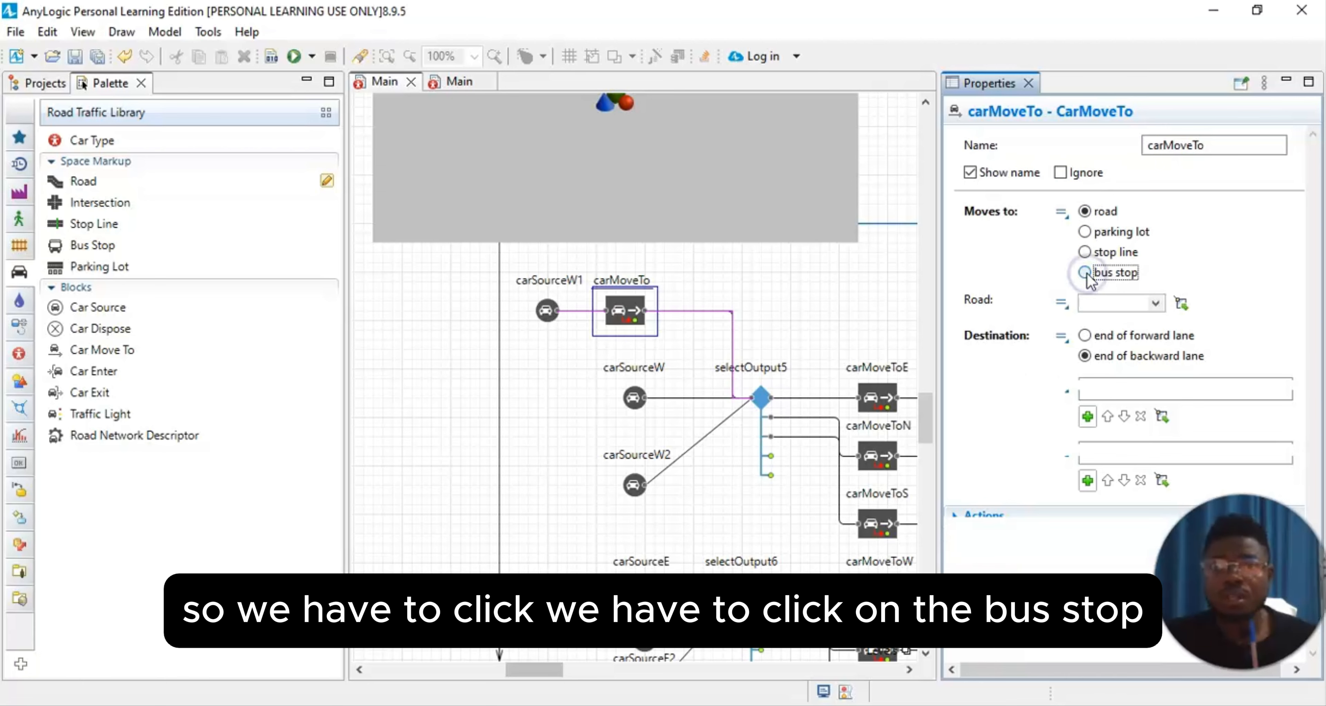
{"action": "left_click", "coordinate": [1160, 304]}
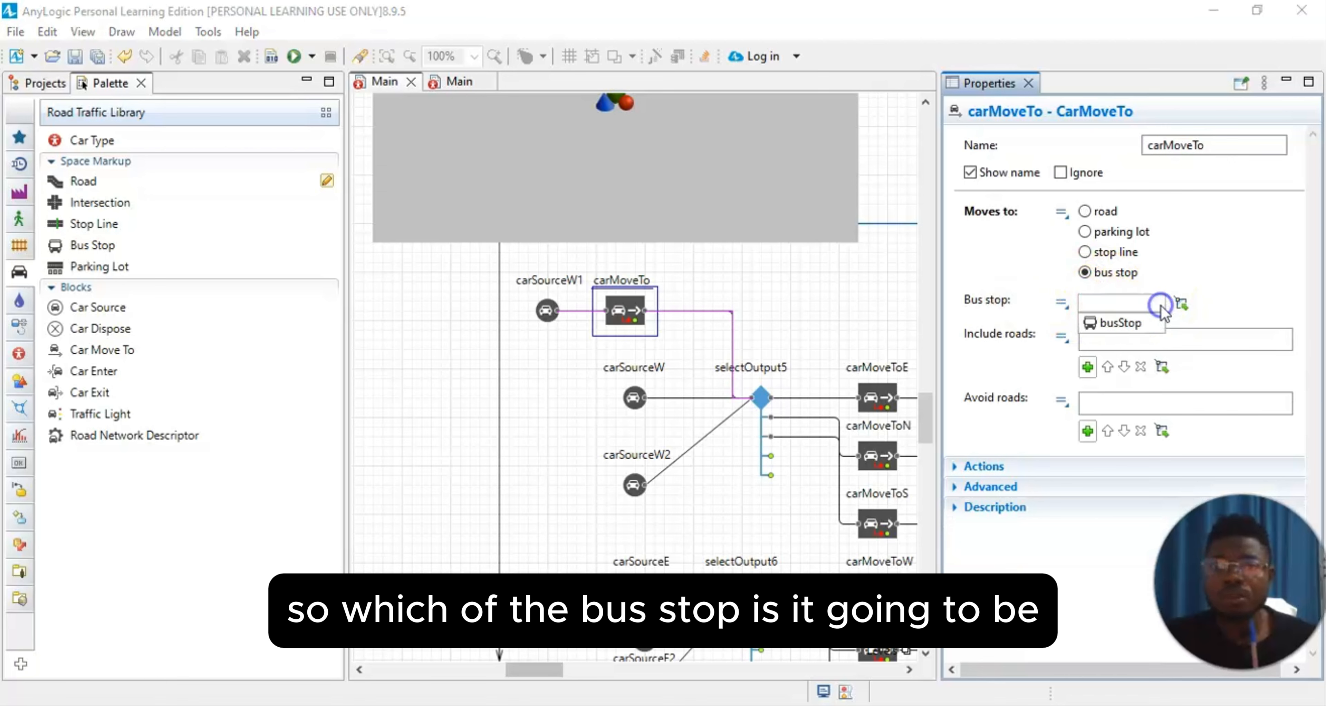
{"action": "left_click", "coordinate": [1122, 323]}
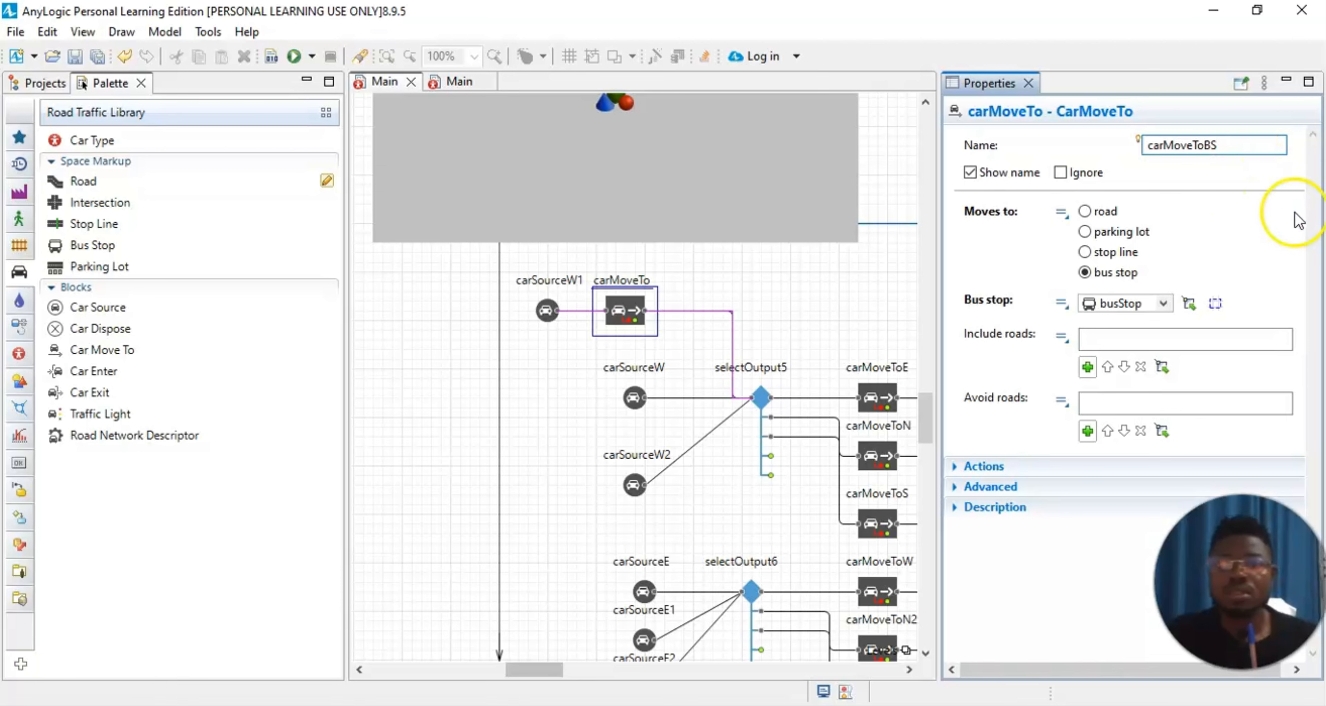
{"action": "left_click", "coordinate": [1251, 230]}
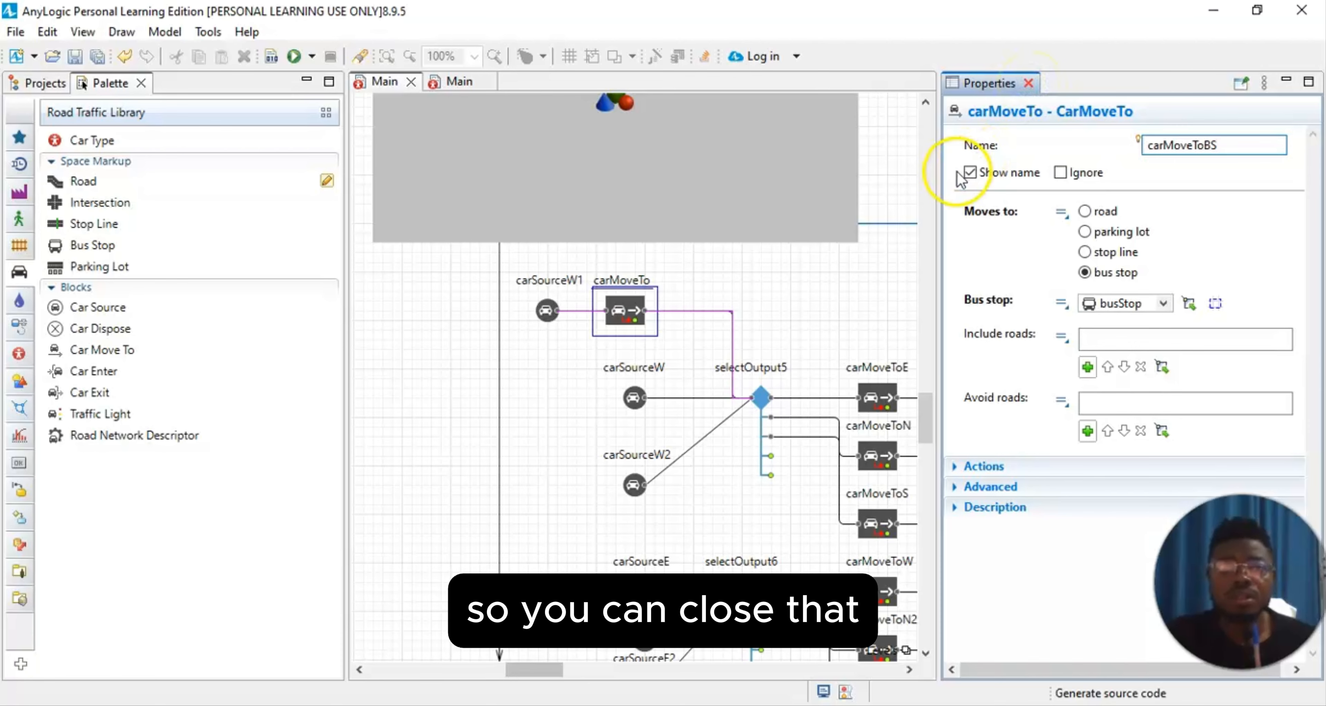
{"action": "left_click", "coordinate": [842, 324]}
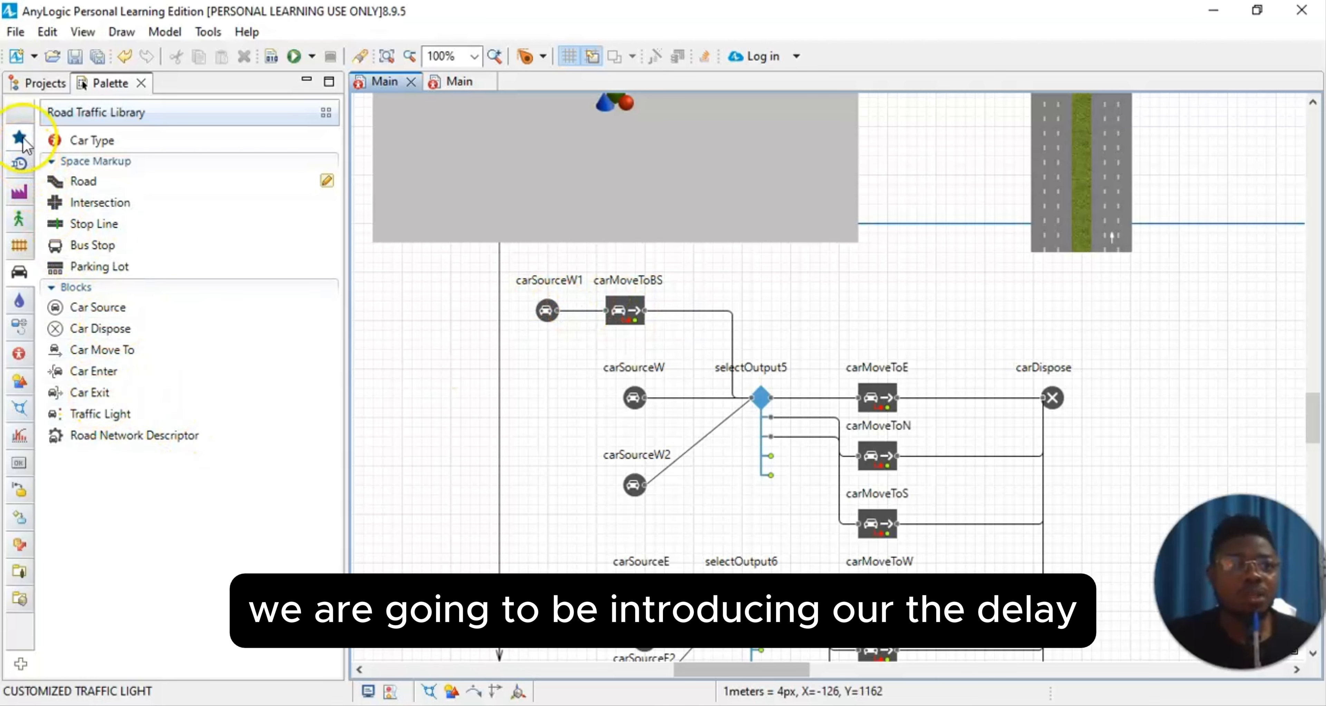
Step: Insert a Delay block from the Process Modeling Library into the connector right after carMoveToBS
{"action": "left_click", "coordinate": [27, 150]}
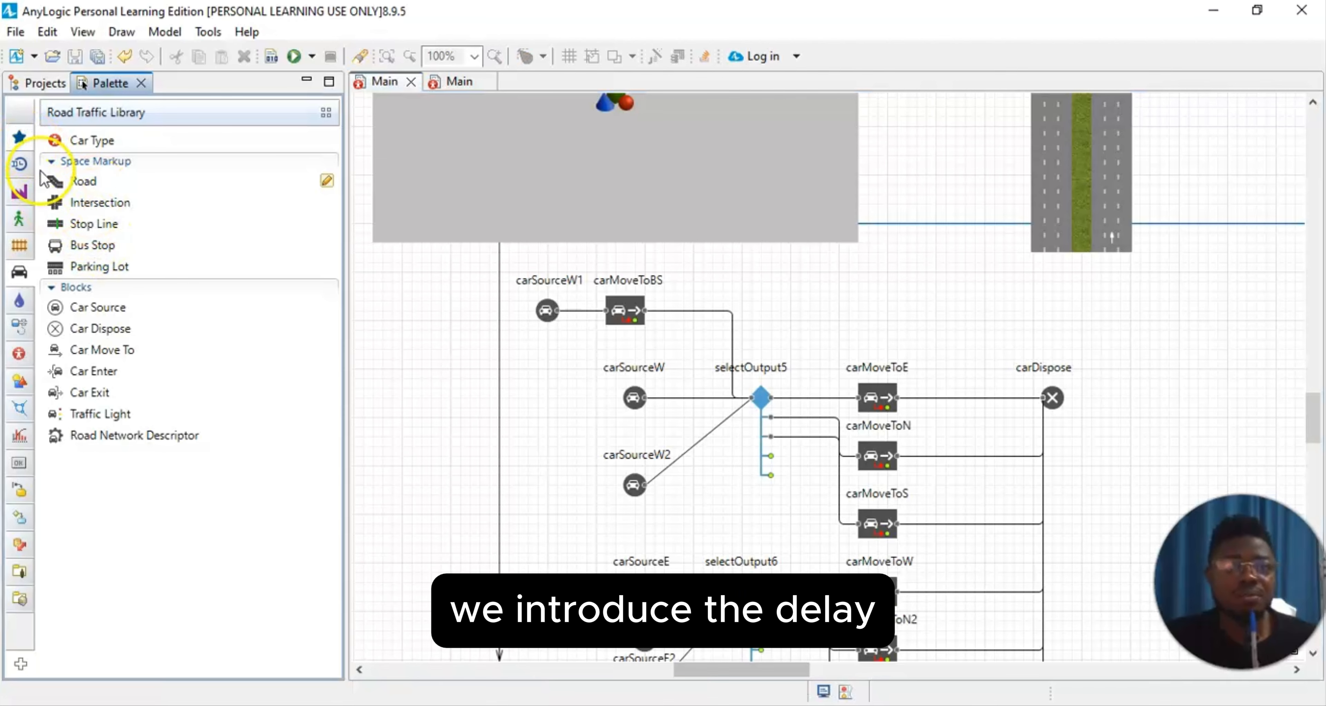
{"action": "left_click", "coordinate": [19, 166]}
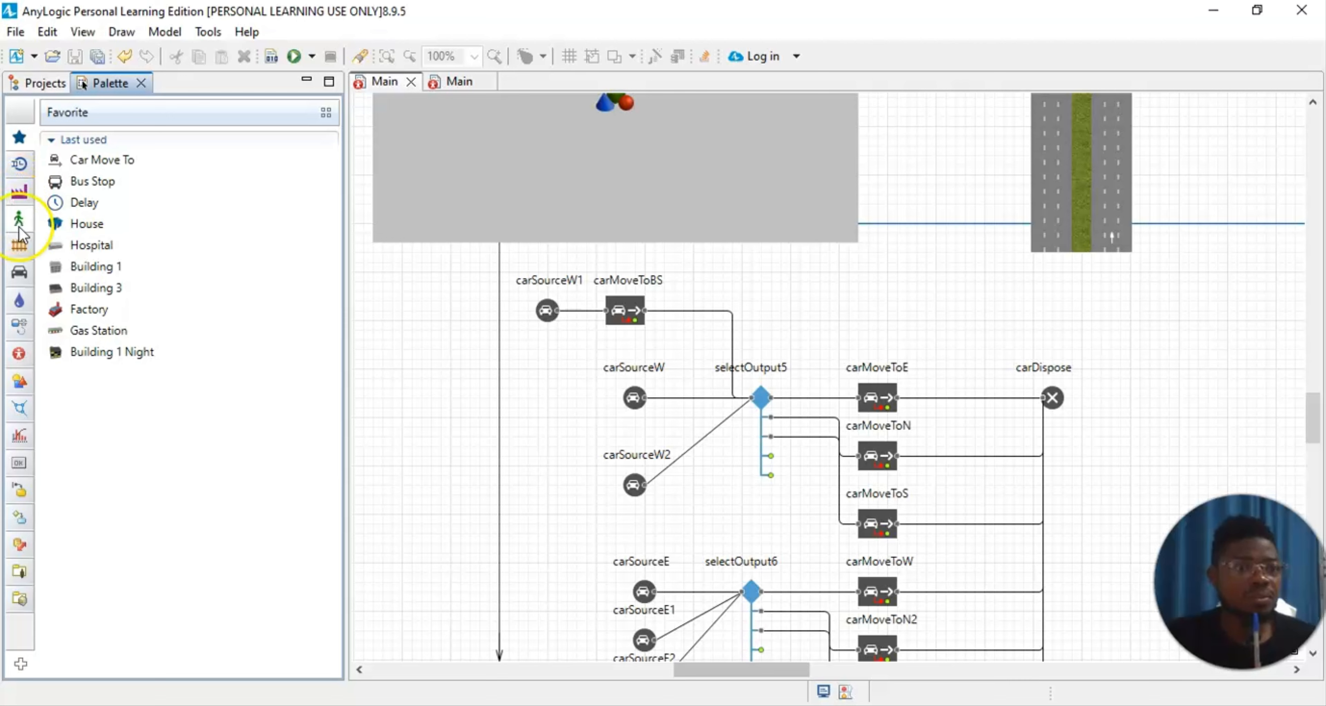
{"action": "left_click", "coordinate": [19, 190]}
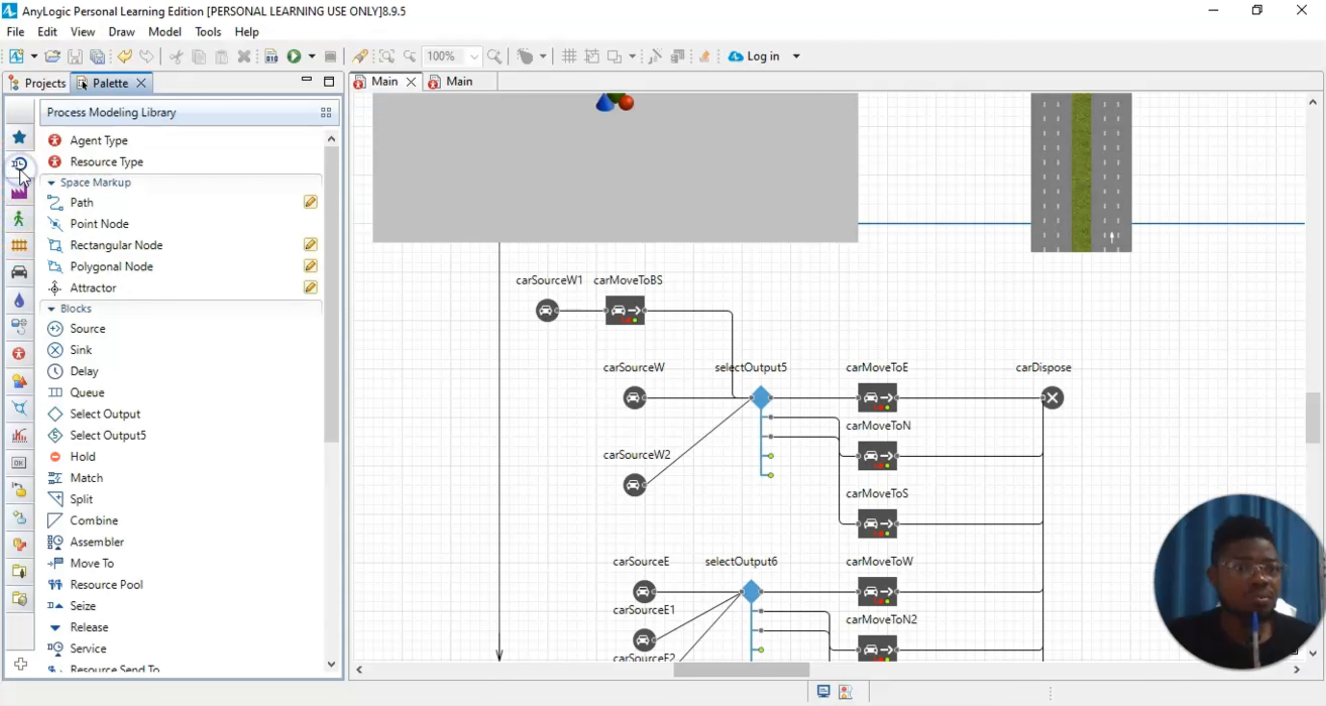
{"action": "left_click_drag", "start_coordinate": [83, 371], "coordinate": [686, 309]}
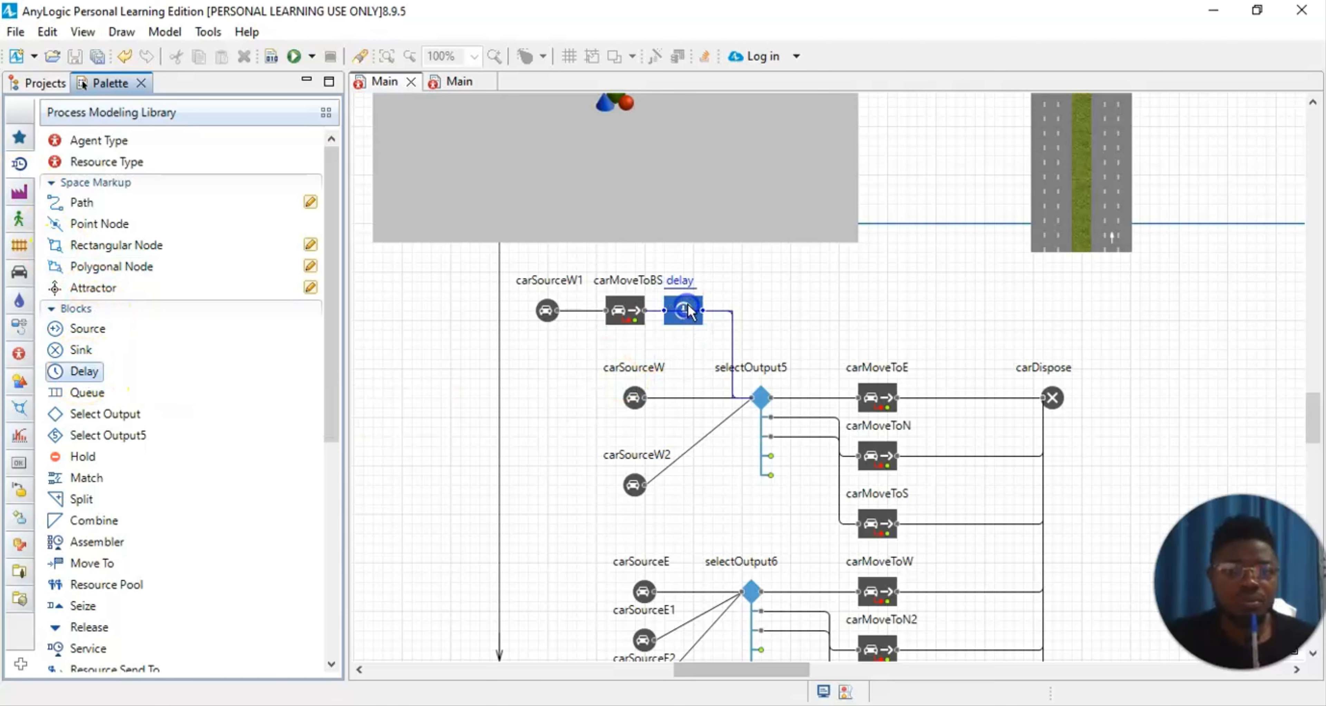
{"action": "left_click", "coordinate": [973, 297]}
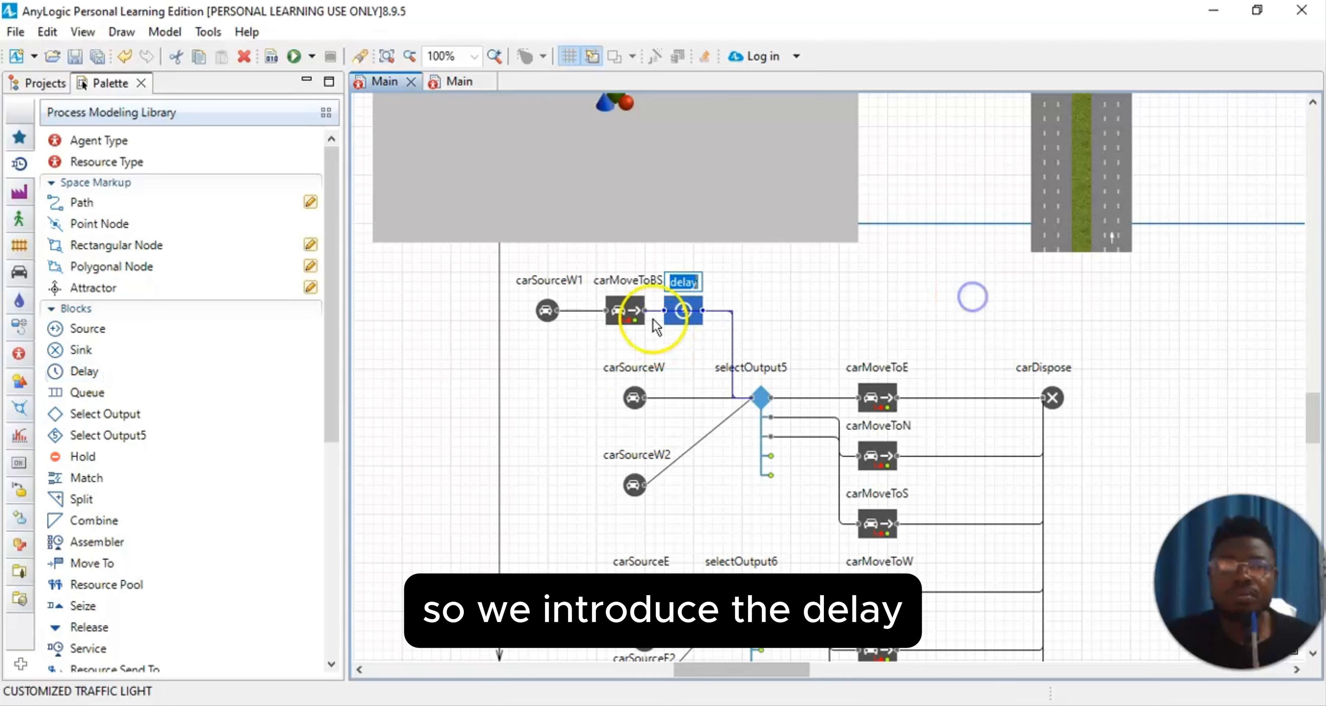
Step: In the delay block's triangular delay time, set the first value to 10 and the second to 20 seconds
{"action": "left_click", "coordinate": [79, 32]}
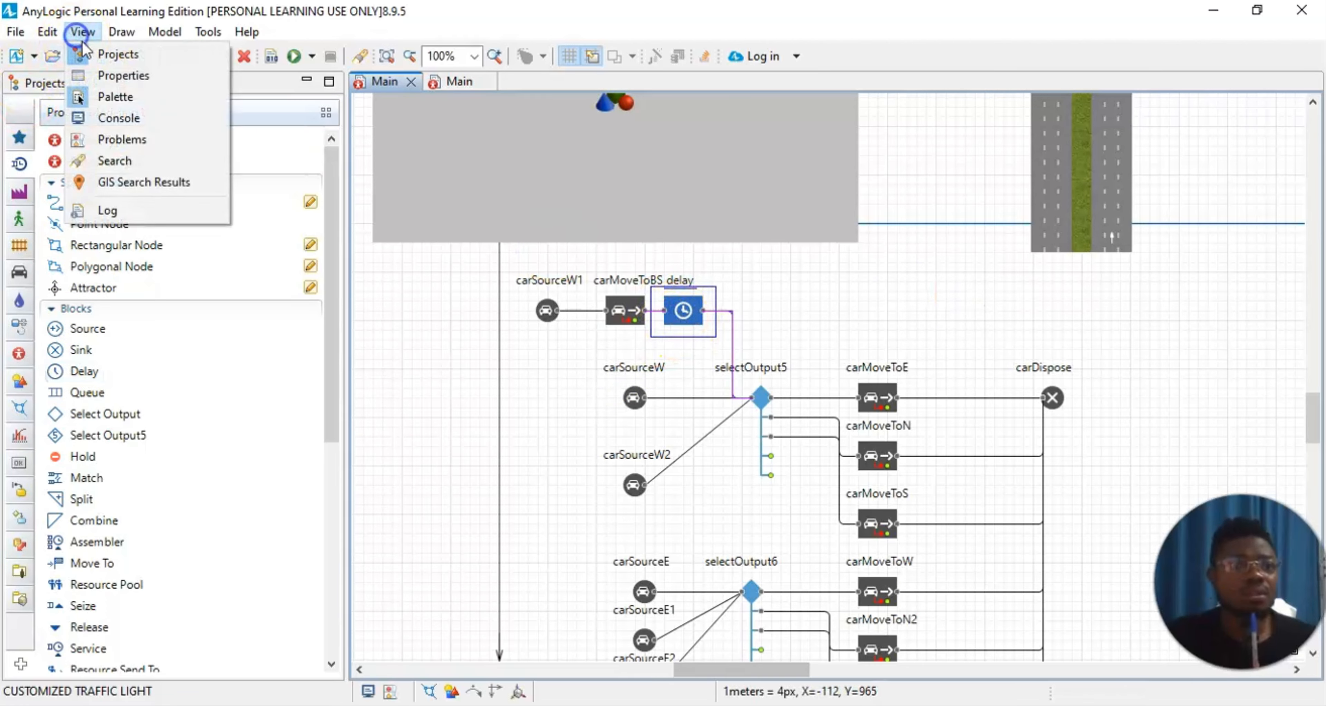
{"action": "left_click", "coordinate": [101, 96]}
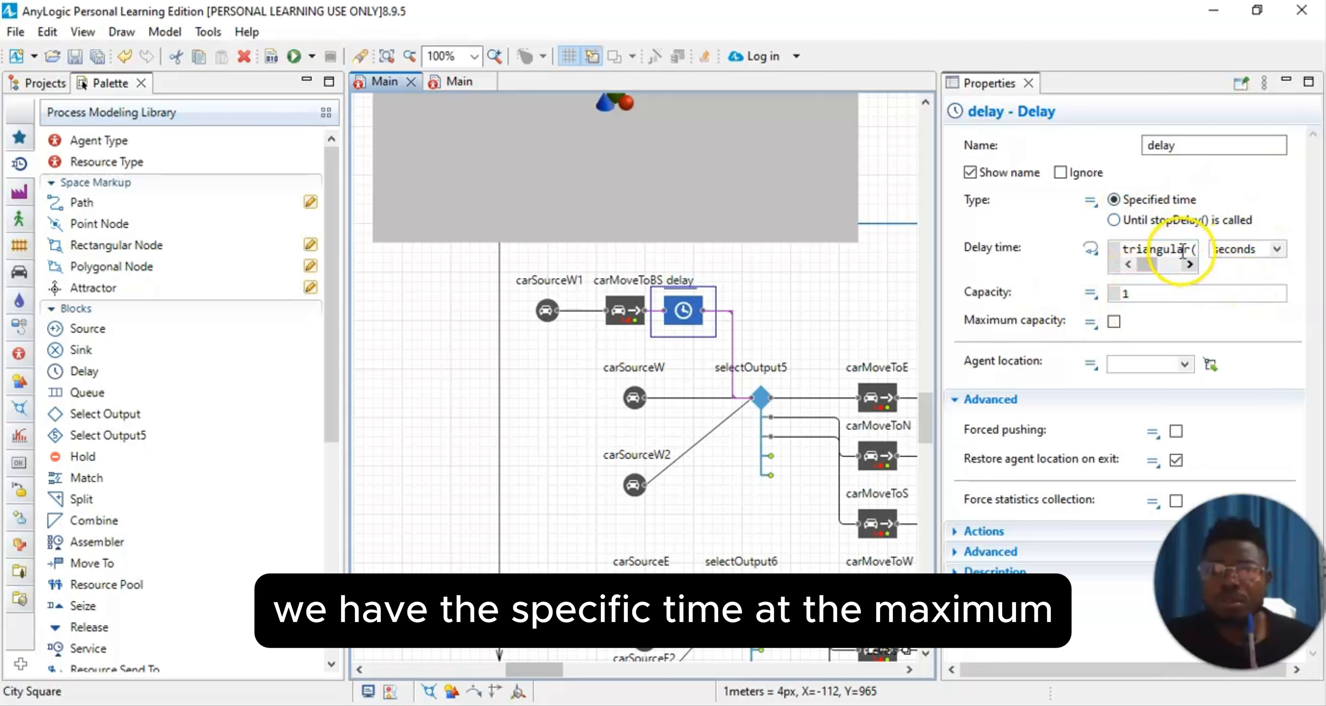
{"action": "left_click", "coordinate": [1186, 247]}
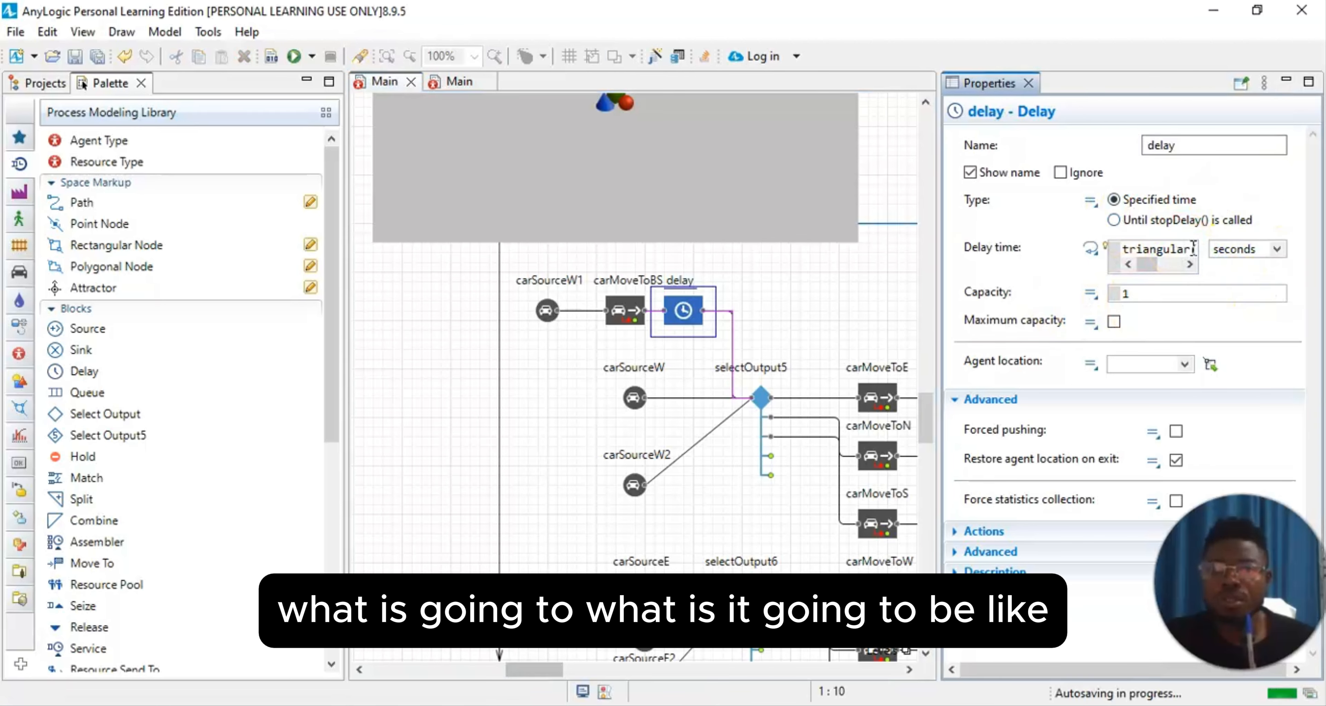
{"action": "left_click", "coordinate": [1192, 264]}
{"action": "left_click", "coordinate": [1192, 264]}
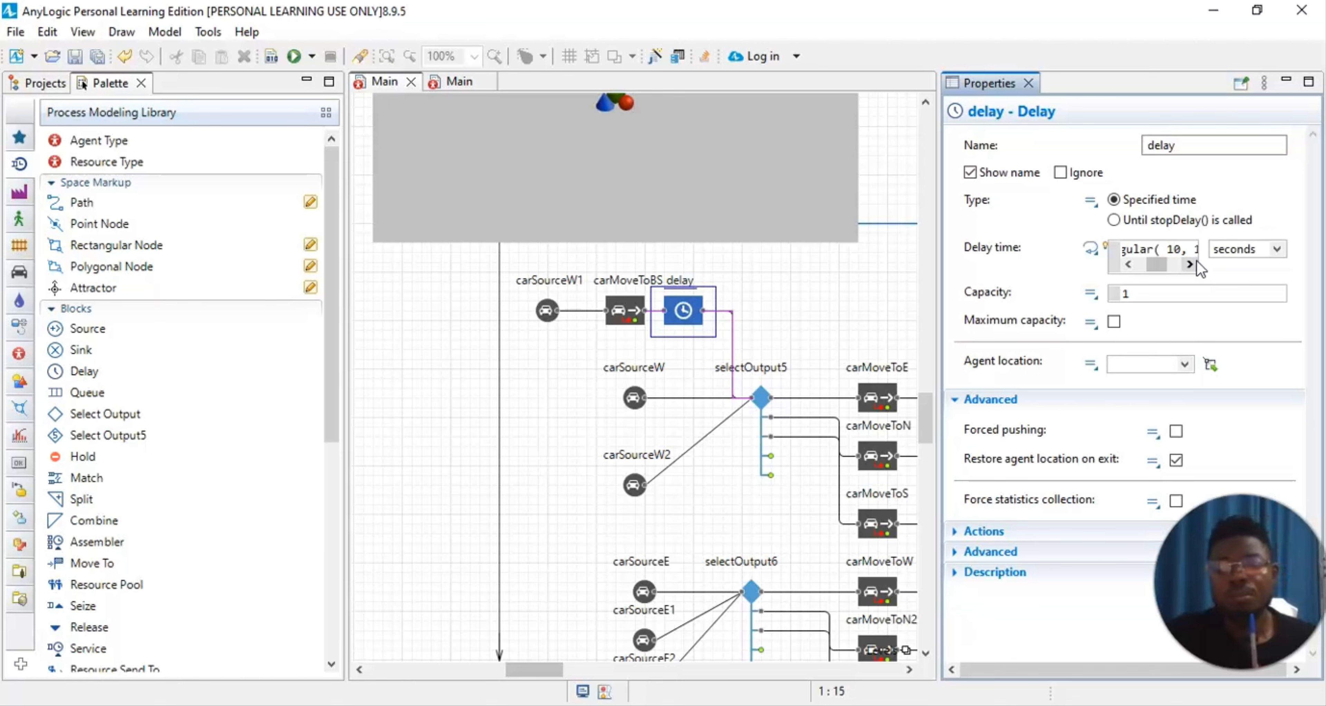
{"action": "key", "text": "Right"}
{"action": "key", "text": "Right"}
{"action": "key", "text": "Right"}
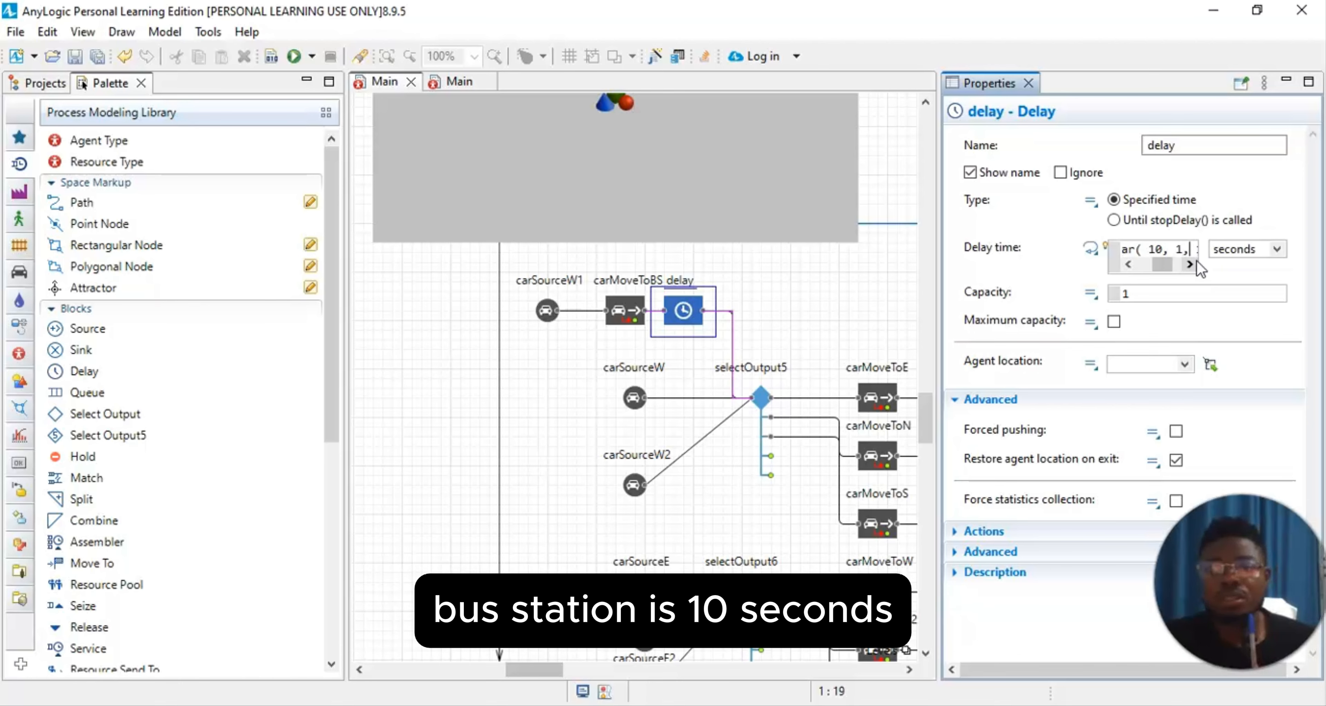
{"action": "key", "text": "Right"}
{"action": "key", "text": "Right"}
{"action": "key", "text": "Right"}
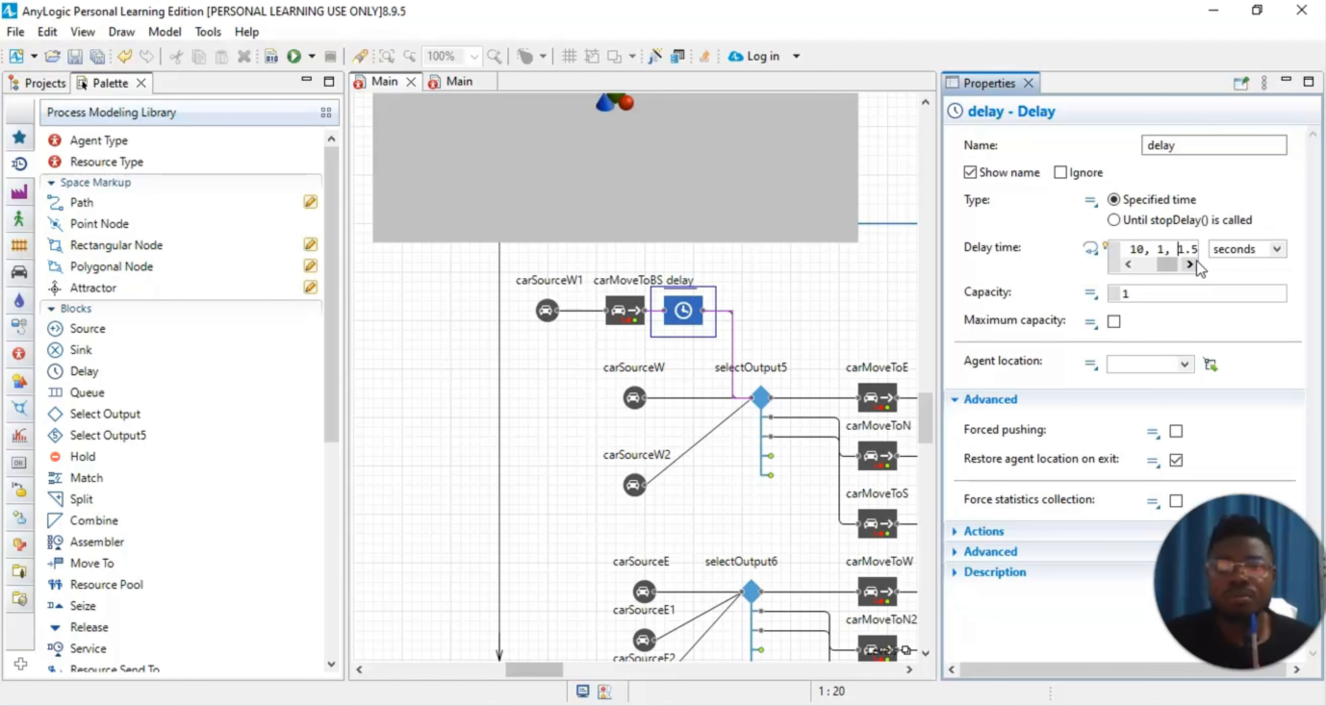
{"action": "key", "text": "BackSpace"}
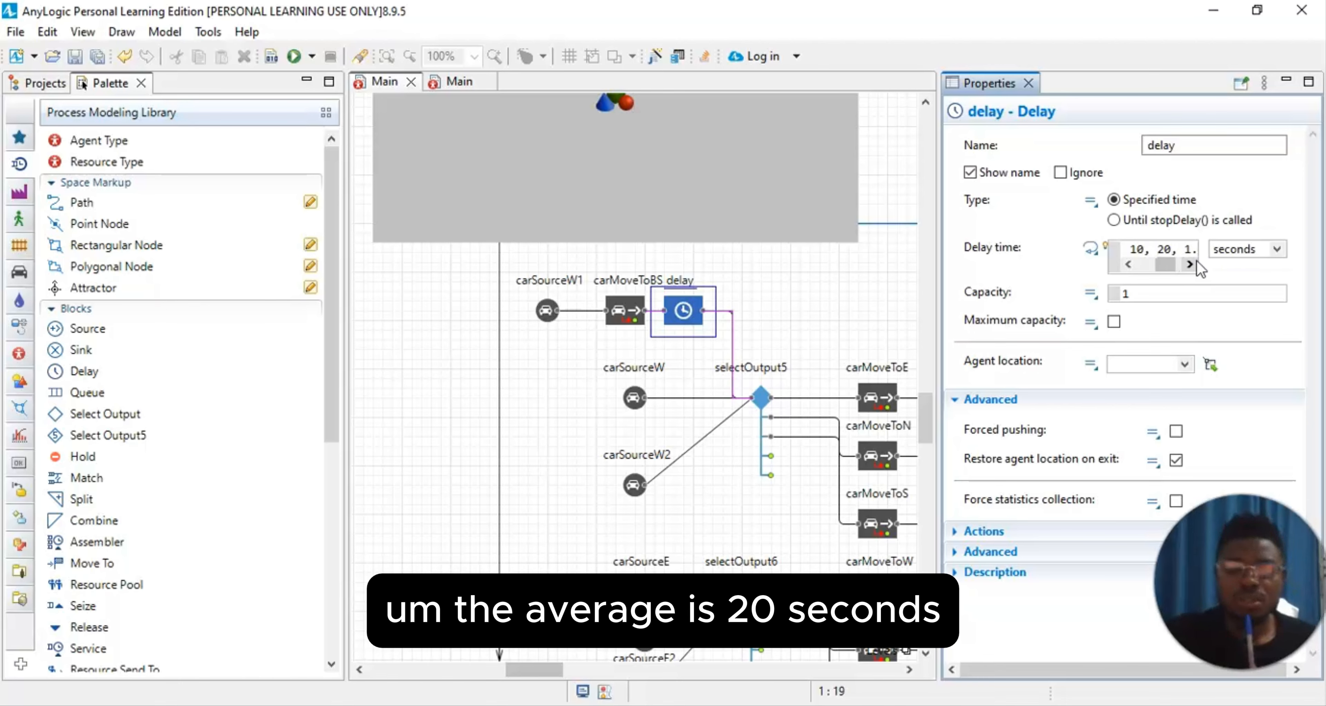
Step: Set the third value of the delay block's triangular delay time to 30 seconds
{"action": "key", "text": "Right"}
{"action": "key", "text": "Right"}
{"action": "key", "text": "Right"}
{"action": "key", "text": "Right"}
{"action": "key", "text": "Right"}
{"action": "key", "text": "BackSpace"}
{"action": "key", "text": "BackSpace"}
{"action": "key", "text": "BackSpace"}
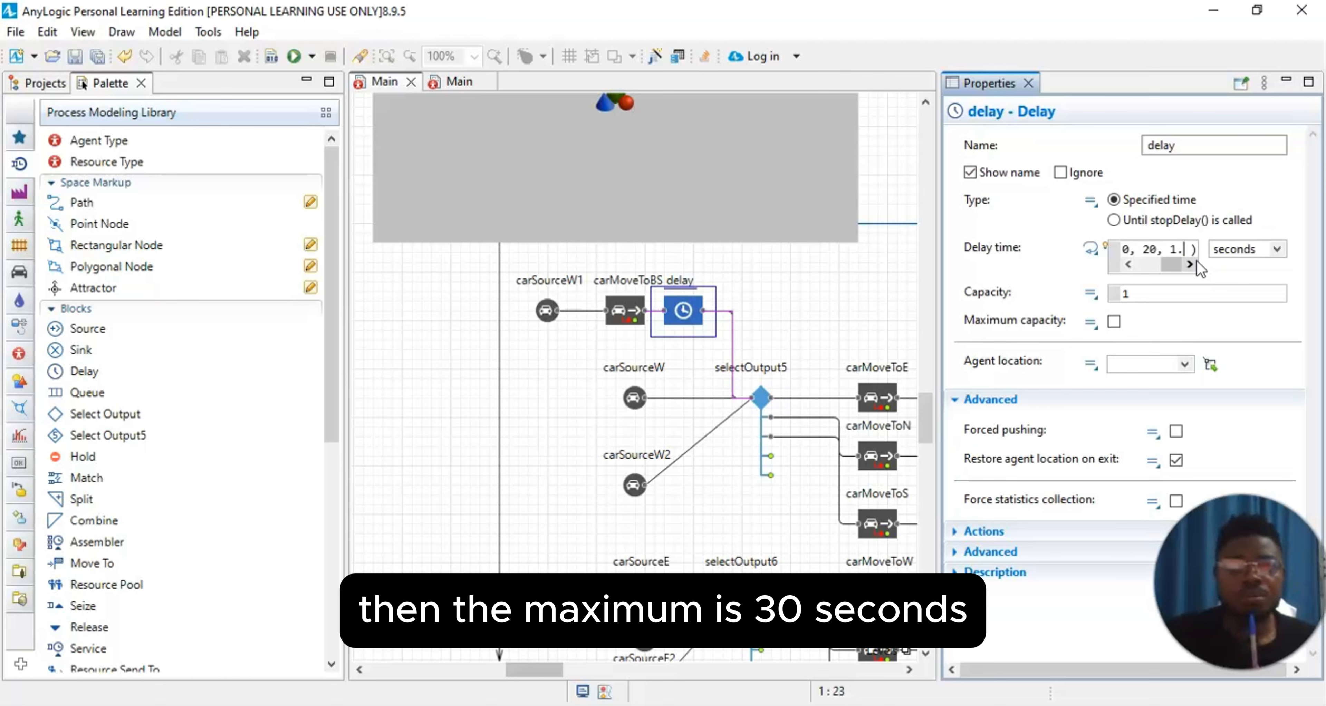
{"action": "type", "text": "30"}
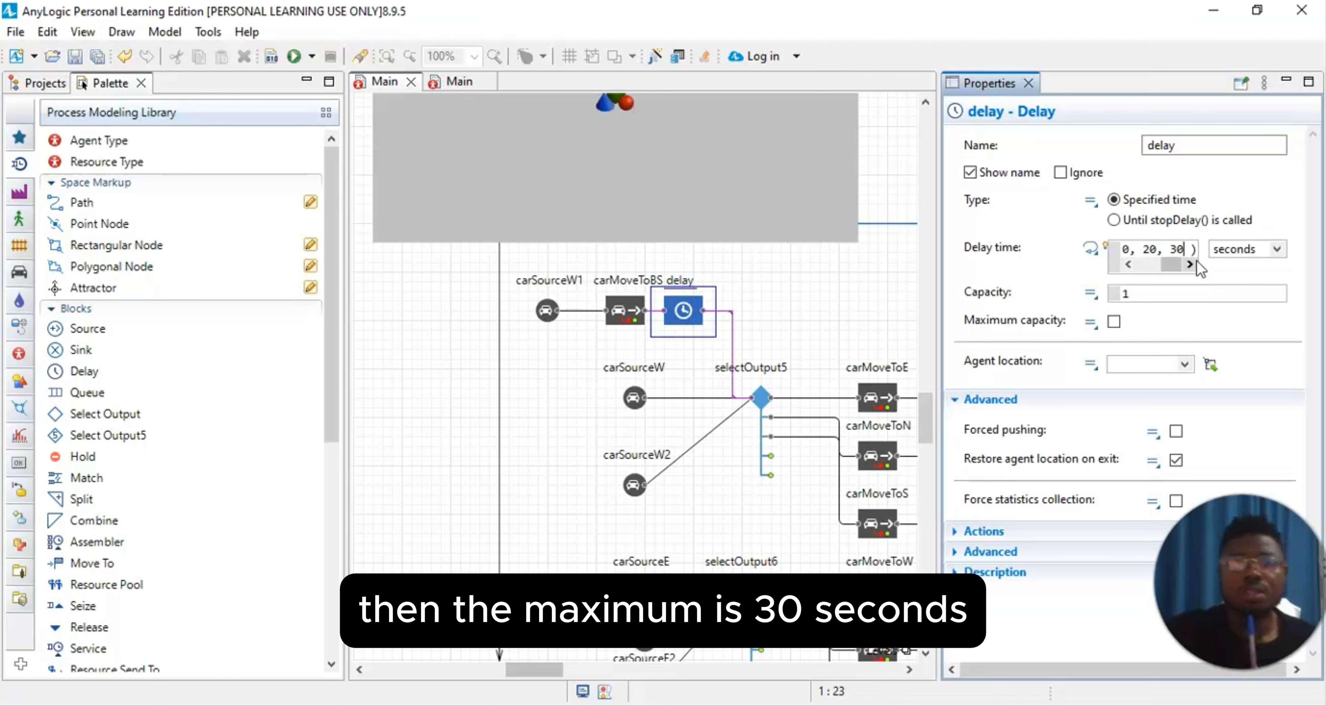
{"action": "left_click", "coordinate": [1268, 182]}
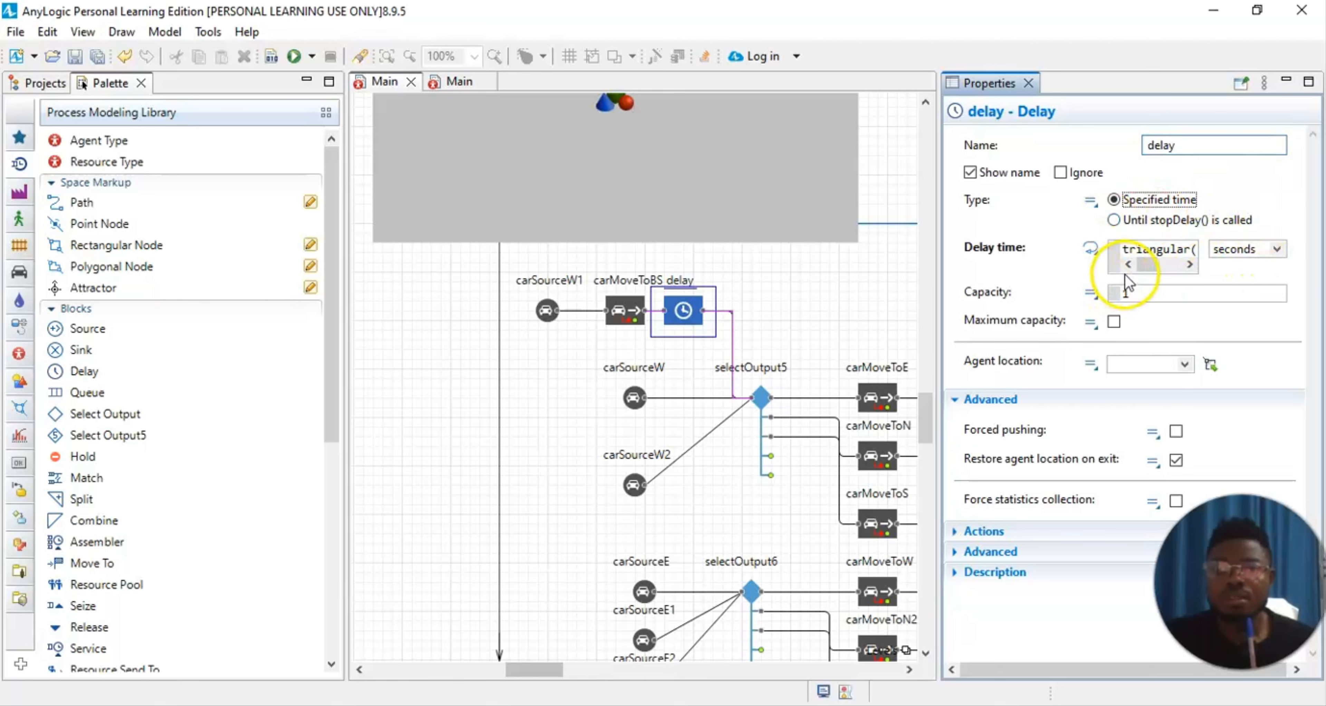
Step: Read through the delay block's full triangular delay time expression, and close its properties
{"action": "left_click", "coordinate": [1154, 249]}
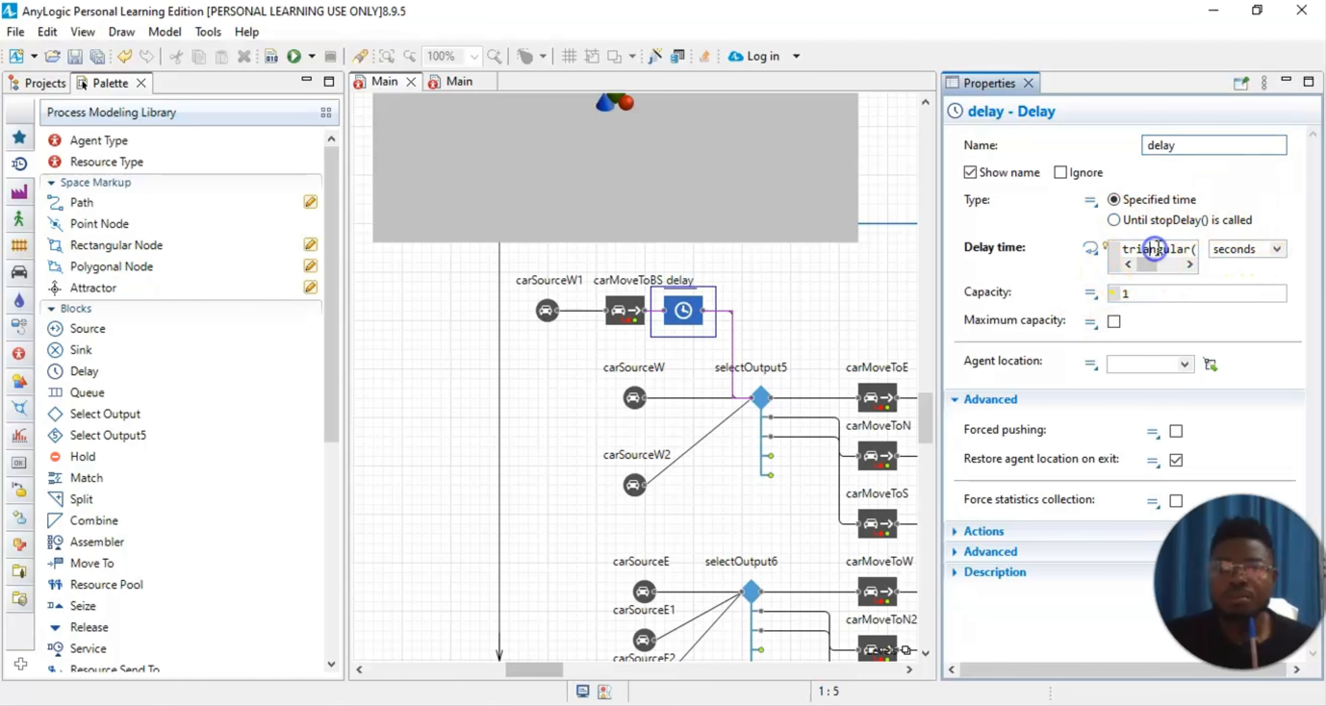
{"action": "key", "text": "Right"}
{"action": "key", "text": "Right"}
{"action": "key", "text": "Right"}
{"action": "key", "text": "Right"}
{"action": "key", "text": "Right"}
{"action": "key", "text": "Right"}
{"action": "key", "text": "Right"}
{"action": "key", "text": "Right"}
{"action": "key", "text": "Right"}
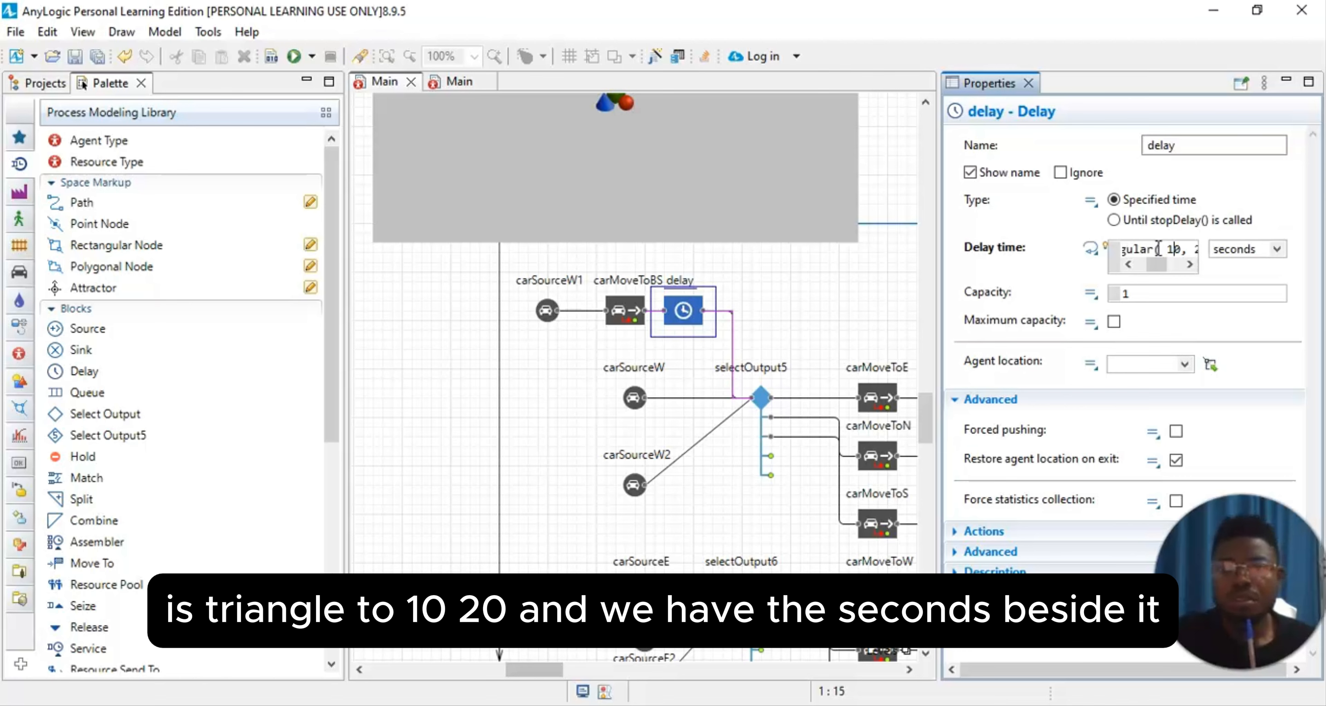
{"action": "key", "text": "Right"}
{"action": "key", "text": "Right"}
{"action": "key", "text": "Right"}
{"action": "key", "text": "Right"}
{"action": "key", "text": "Right"}
{"action": "key", "text": "Right"}
{"action": "key", "text": "Right"}
{"action": "key", "text": "Right"}
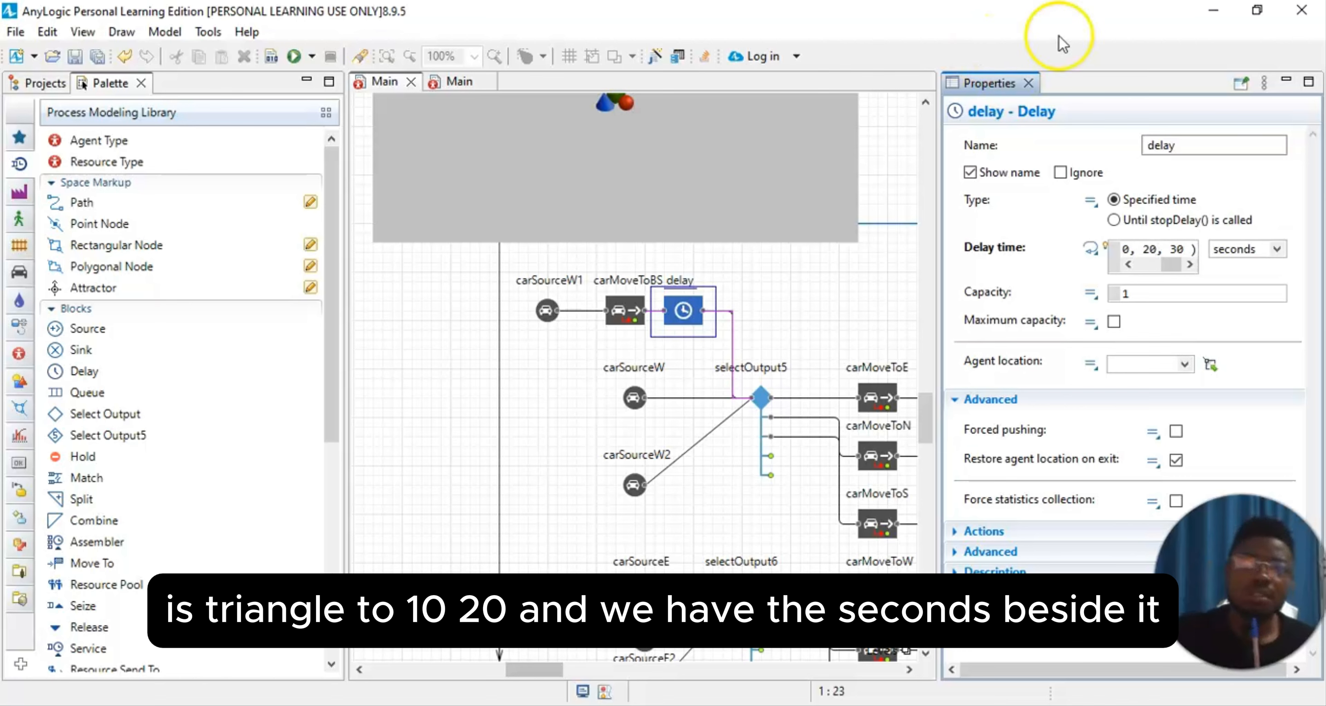
{"action": "left_click", "coordinate": [1103, 149]}
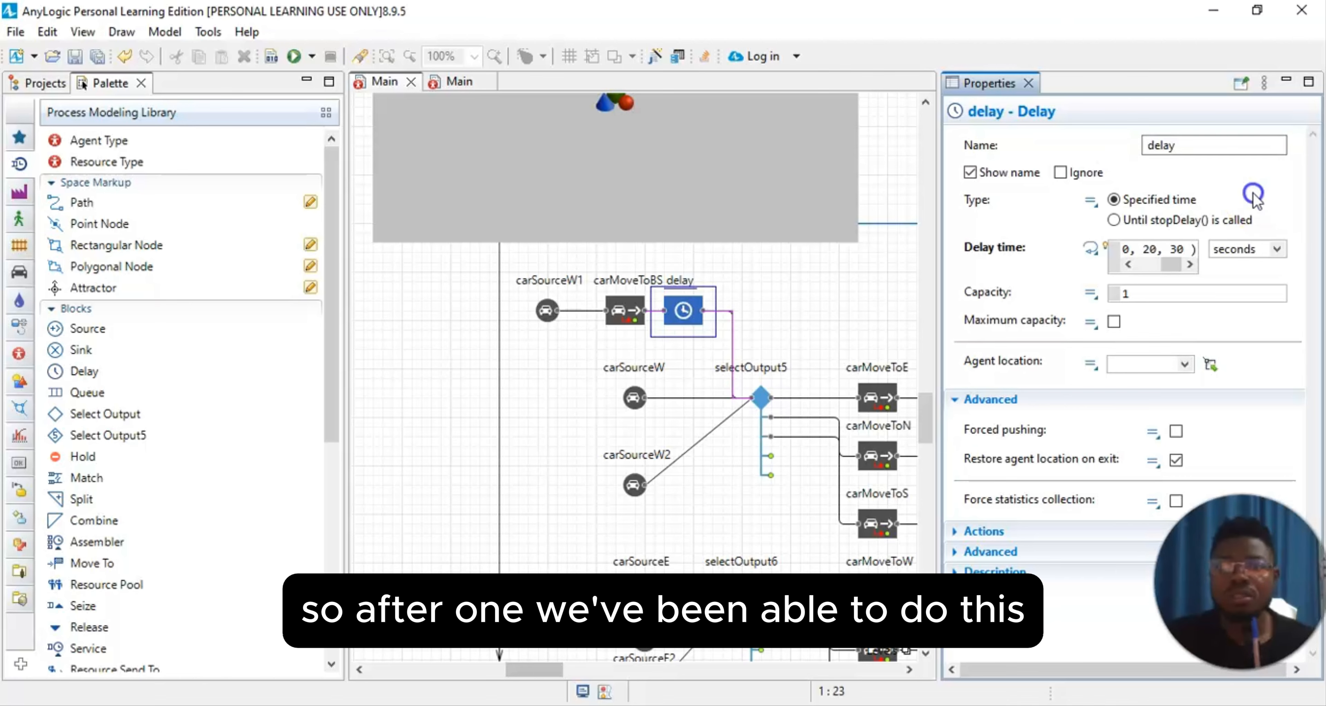
{"action": "left_click", "coordinate": [1030, 83]}
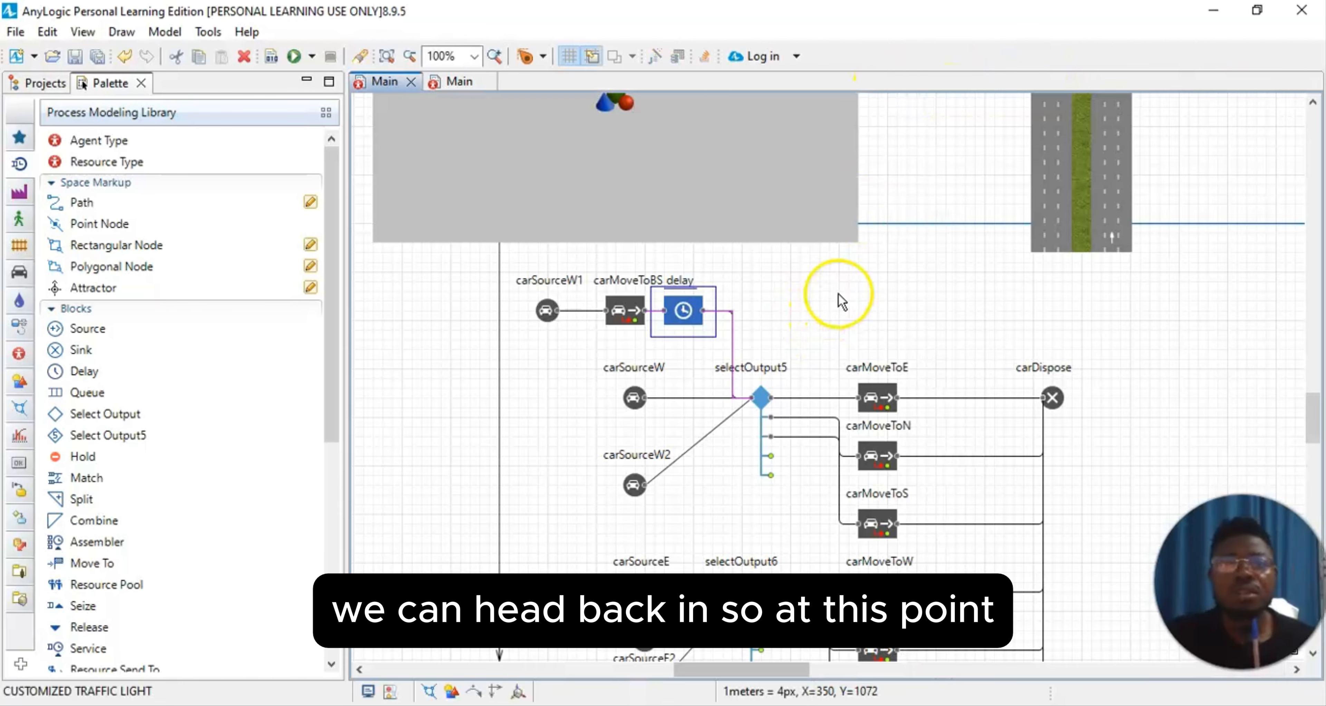
{"action": "left_click", "coordinate": [894, 281]}
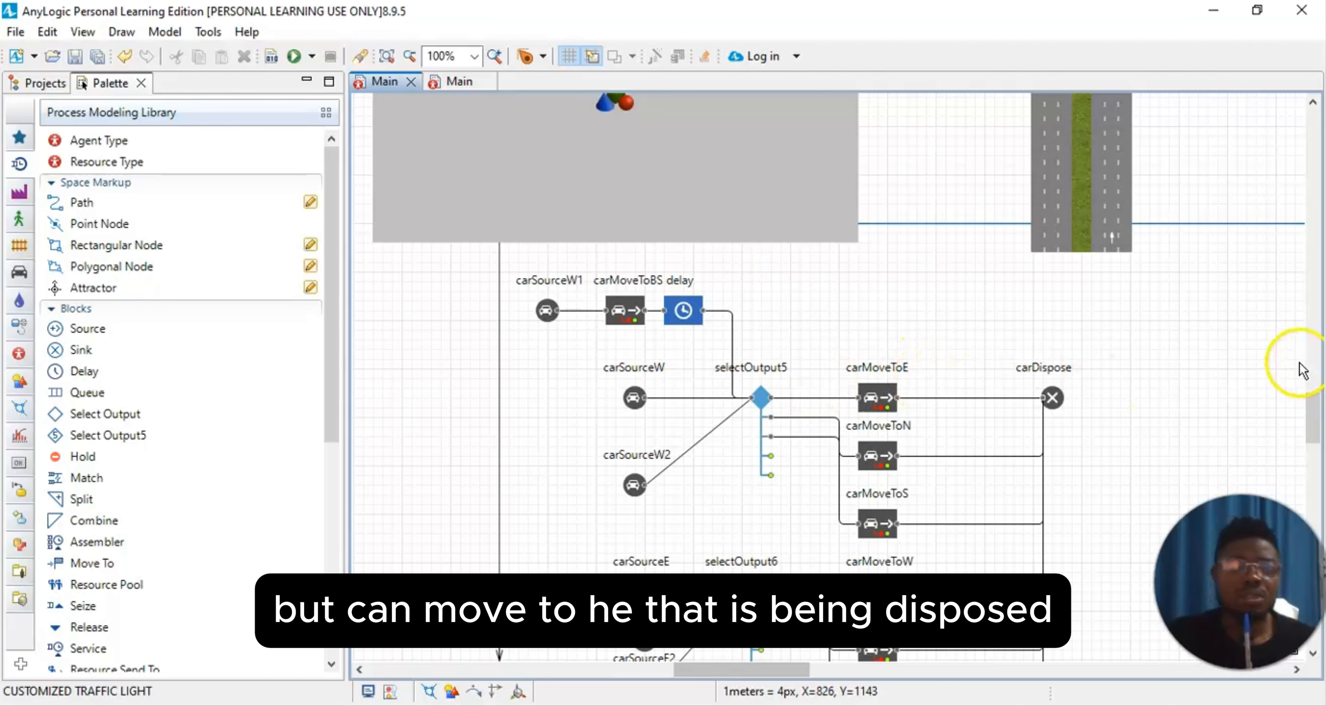
Step: Set carSourceW1's arrival rate to 60 per hour and the length of its buses to 10
{"action": "left_click", "coordinate": [546, 311]}
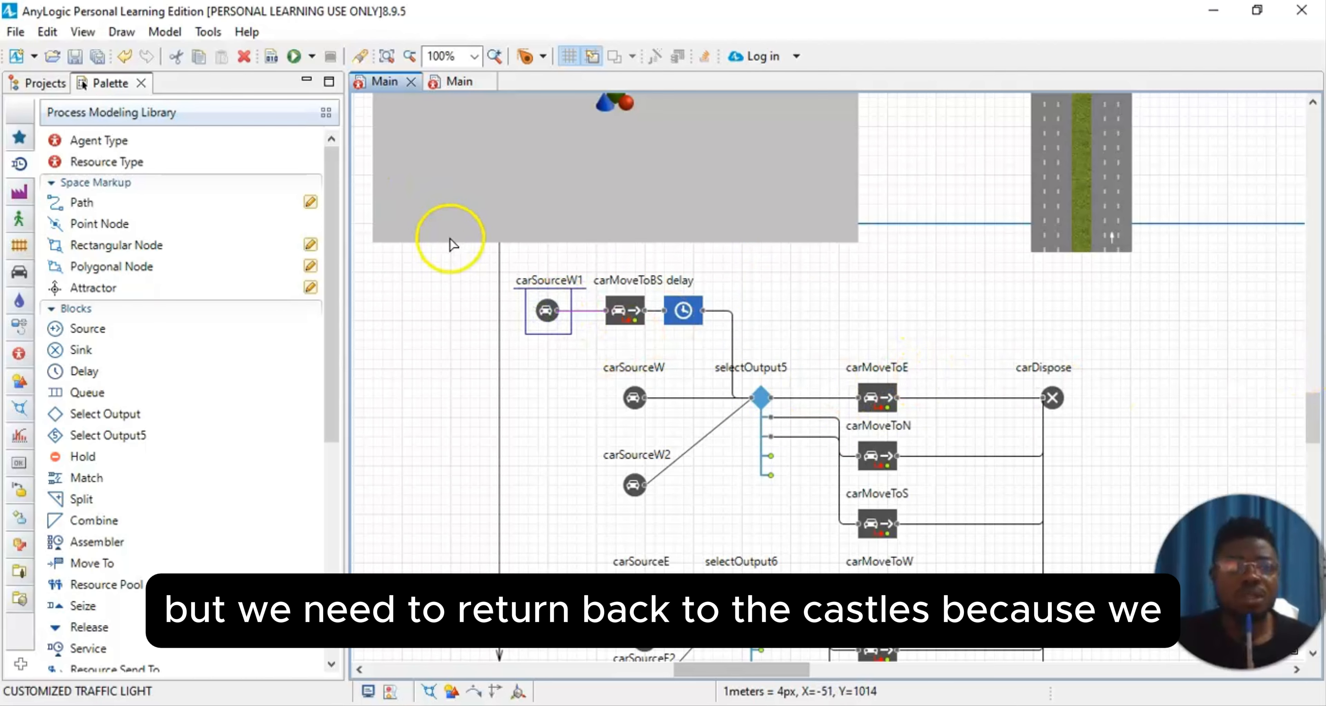
{"action": "left_click", "coordinate": [93, 33]}
{"action": "left_click", "coordinate": [111, 96]}
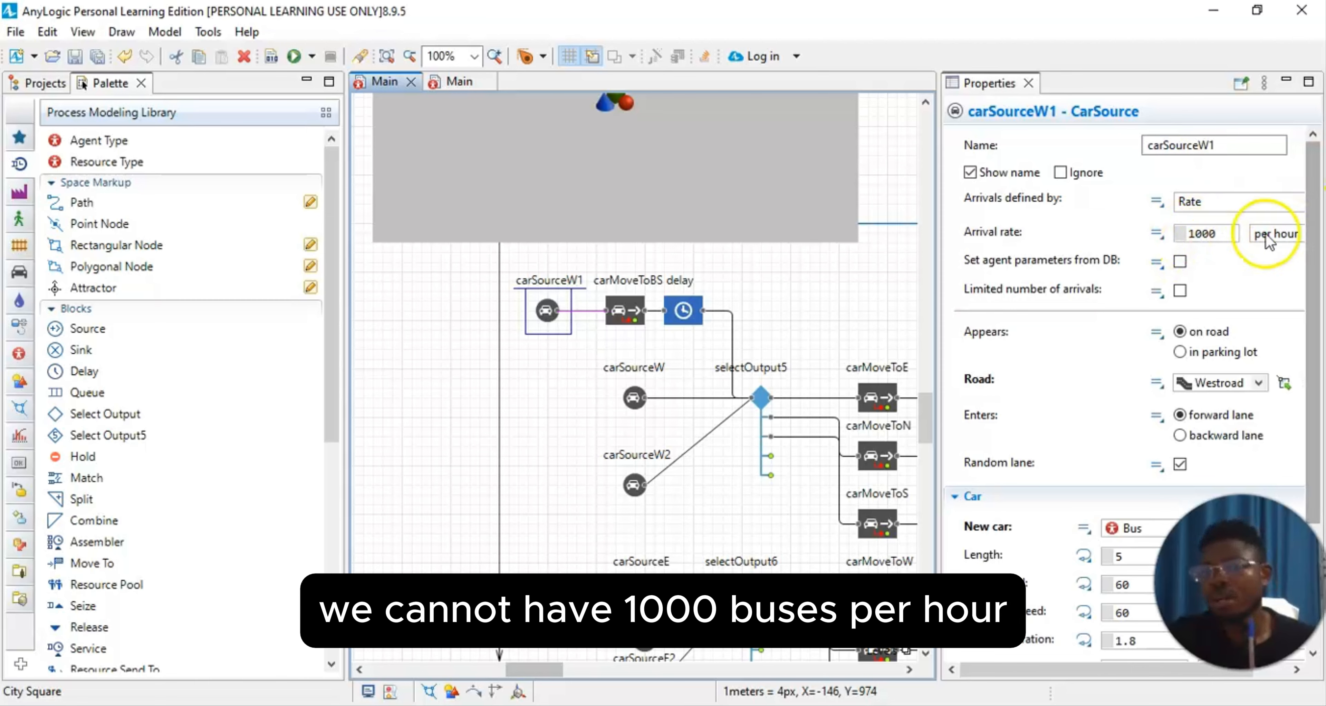
{"action": "left_click", "coordinate": [1218, 234]}
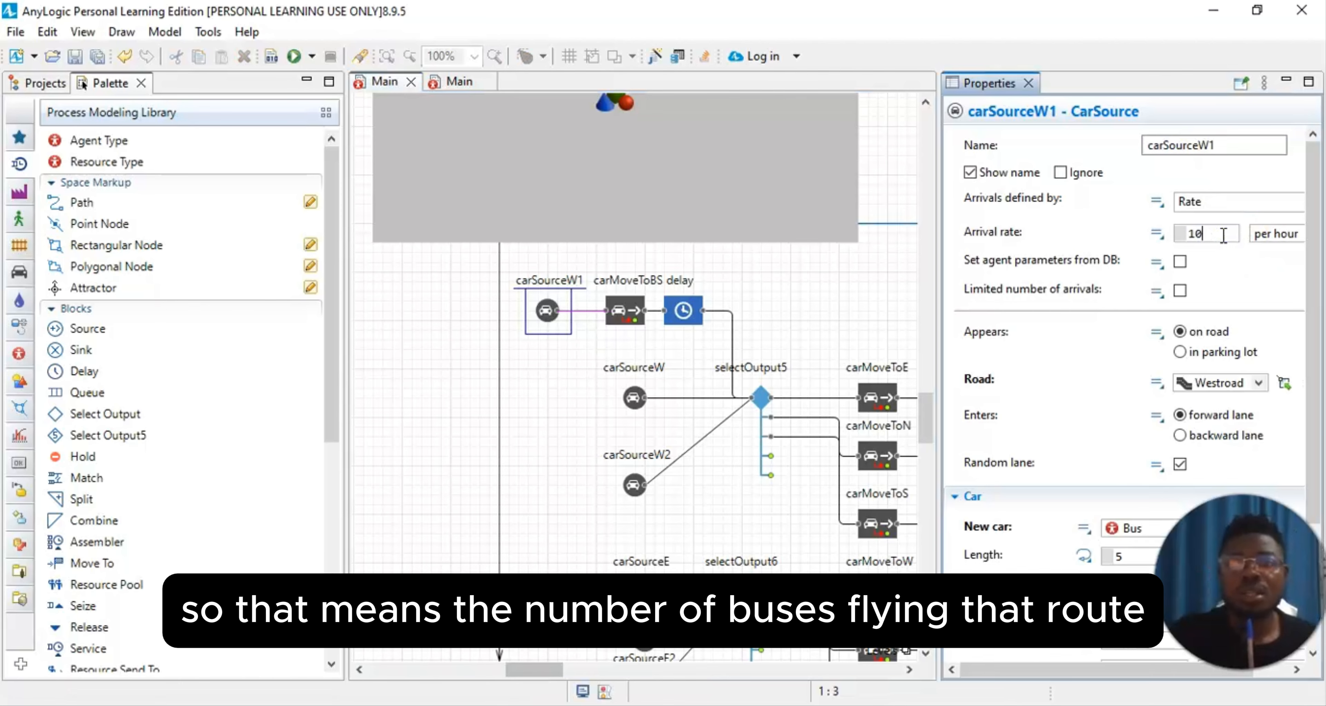
{"action": "key", "text": "BackSpace"}
{"action": "key", "text": "BackSpace"}
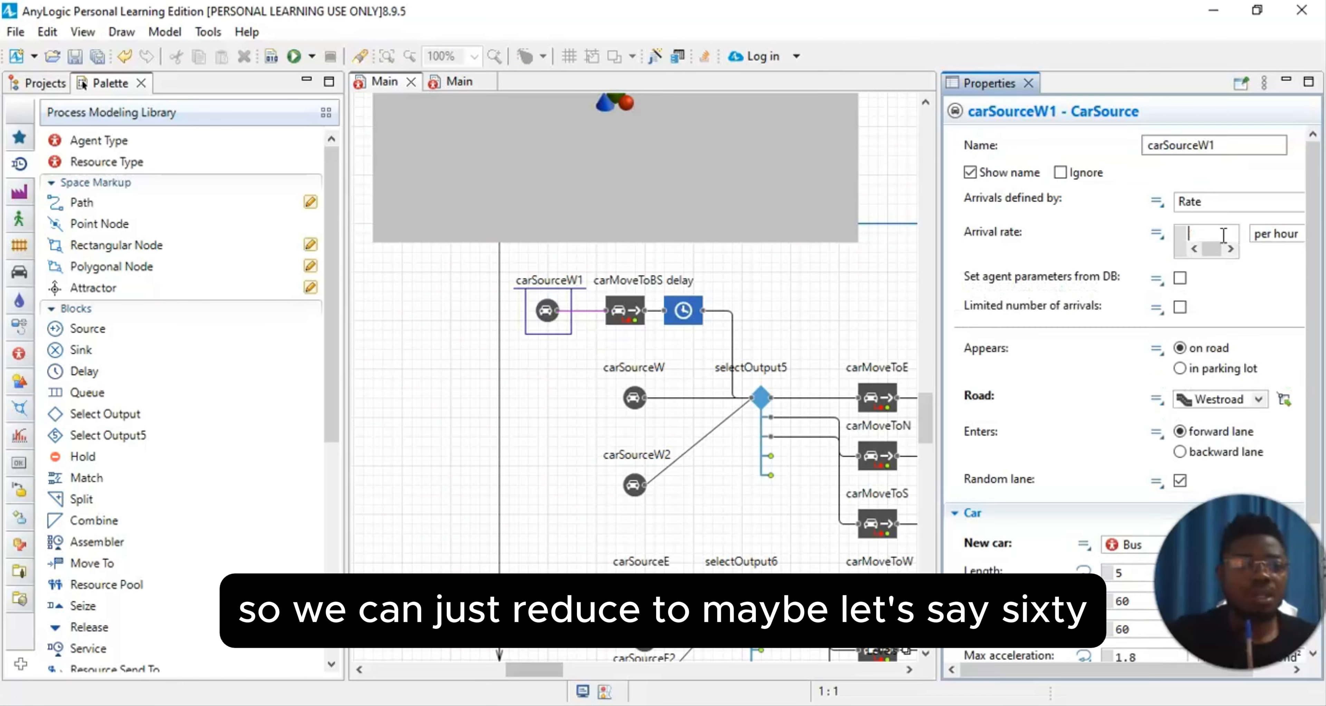
{"action": "type", "text": "0"}
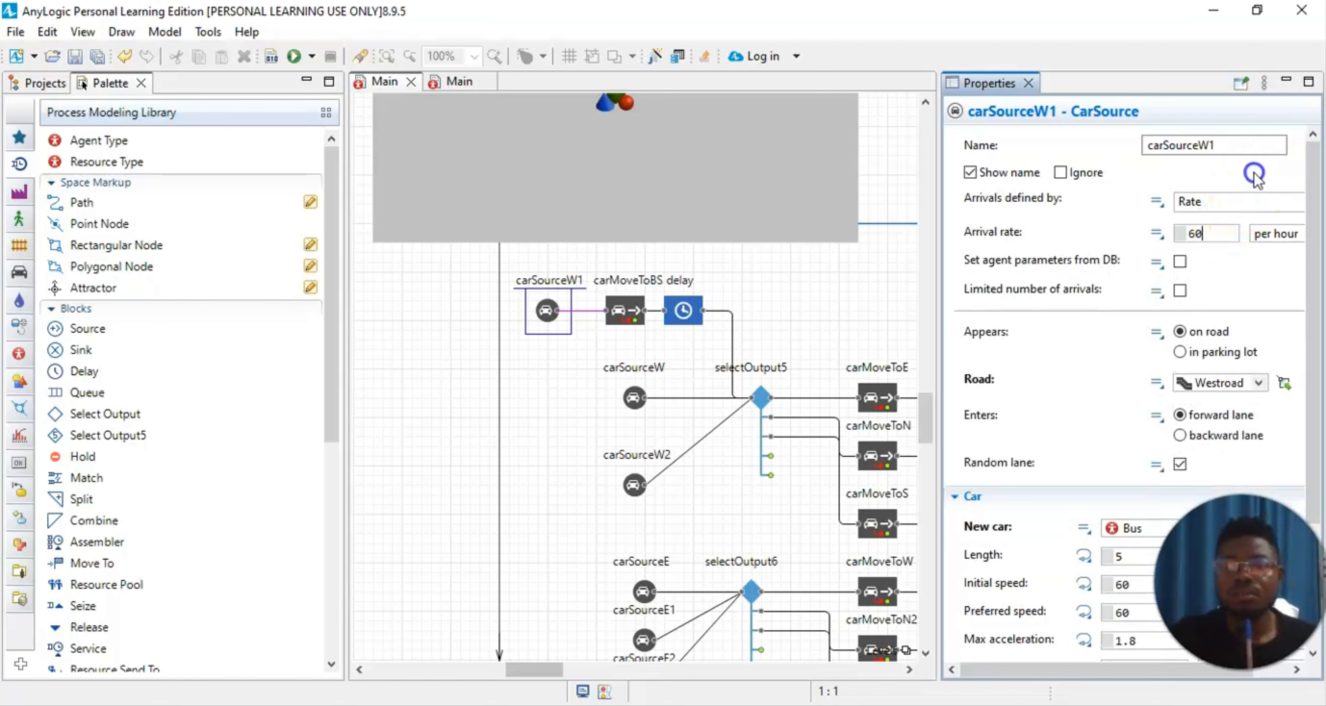
{"action": "left_click", "coordinate": [1259, 303]}
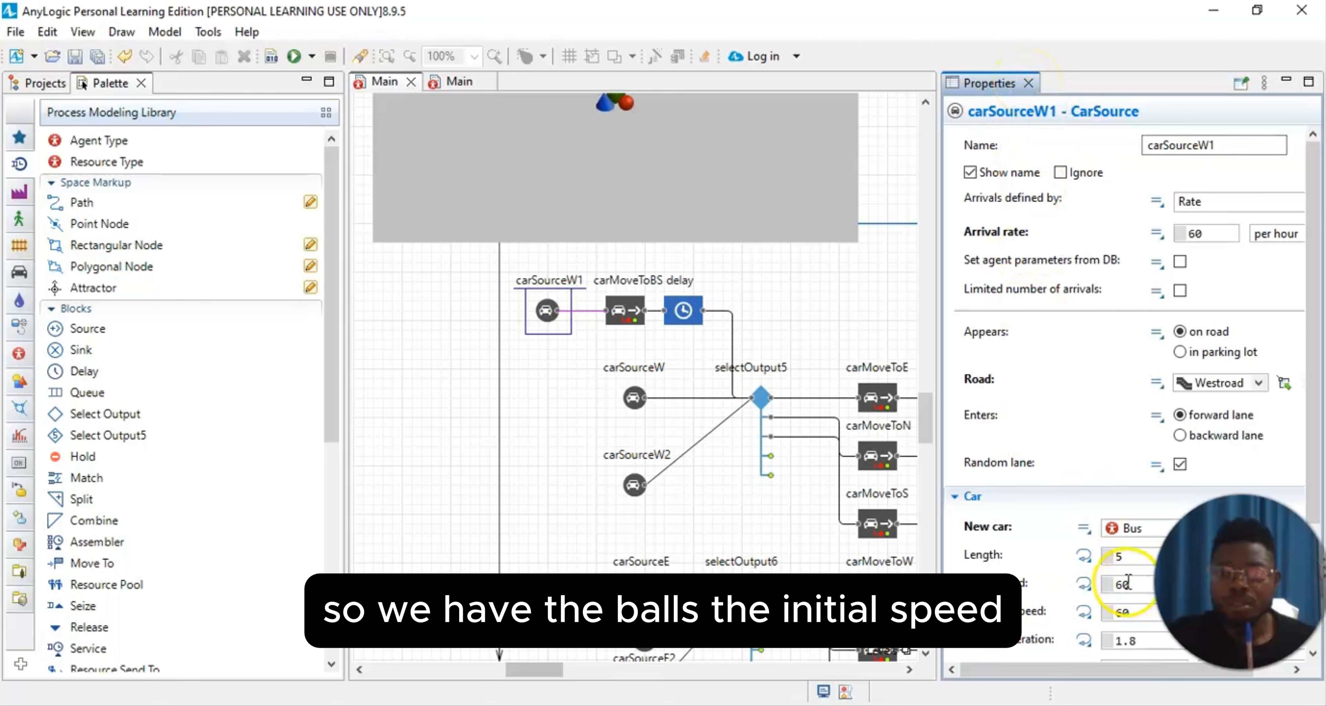
{"action": "left_click", "coordinate": [1127, 557]}
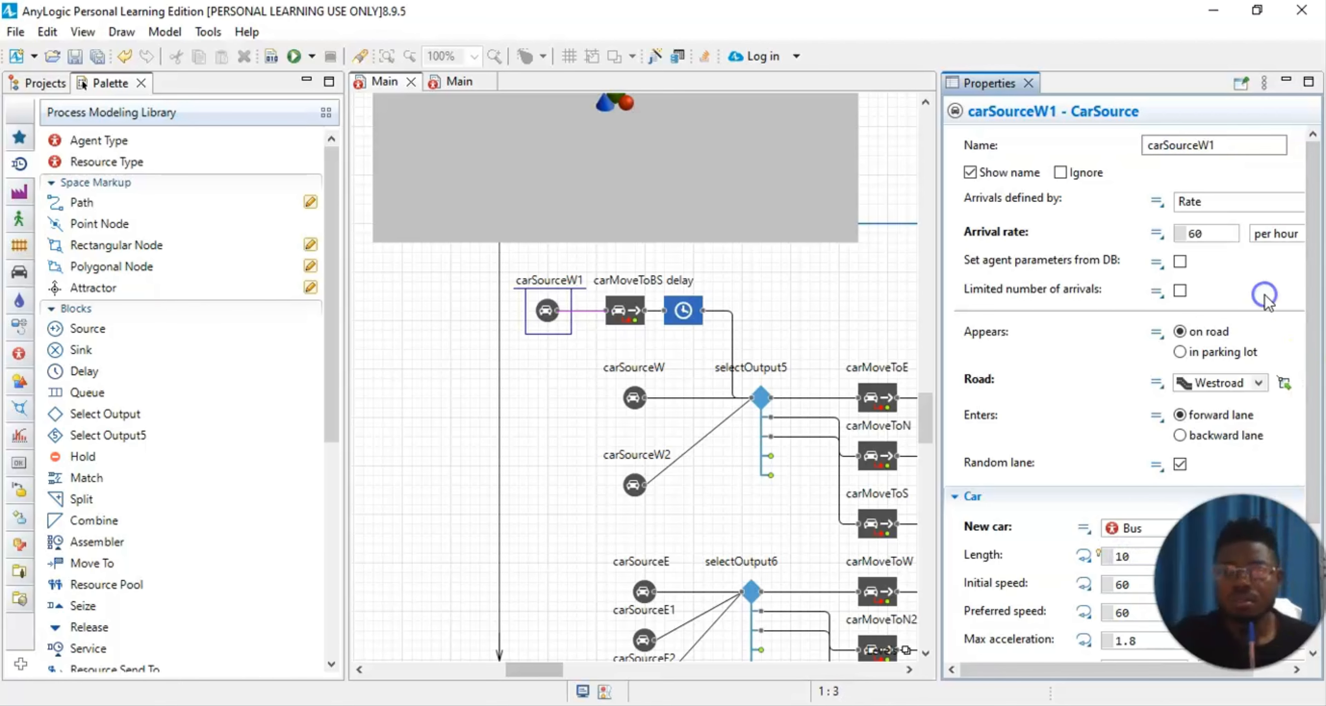
Step: Lower the initial speed of the buses generated by carSourceW1, and close its properties
{"action": "scroll", "coordinate": [1079, 595], "scroll_direction": "down", "scroll_amount": 4}
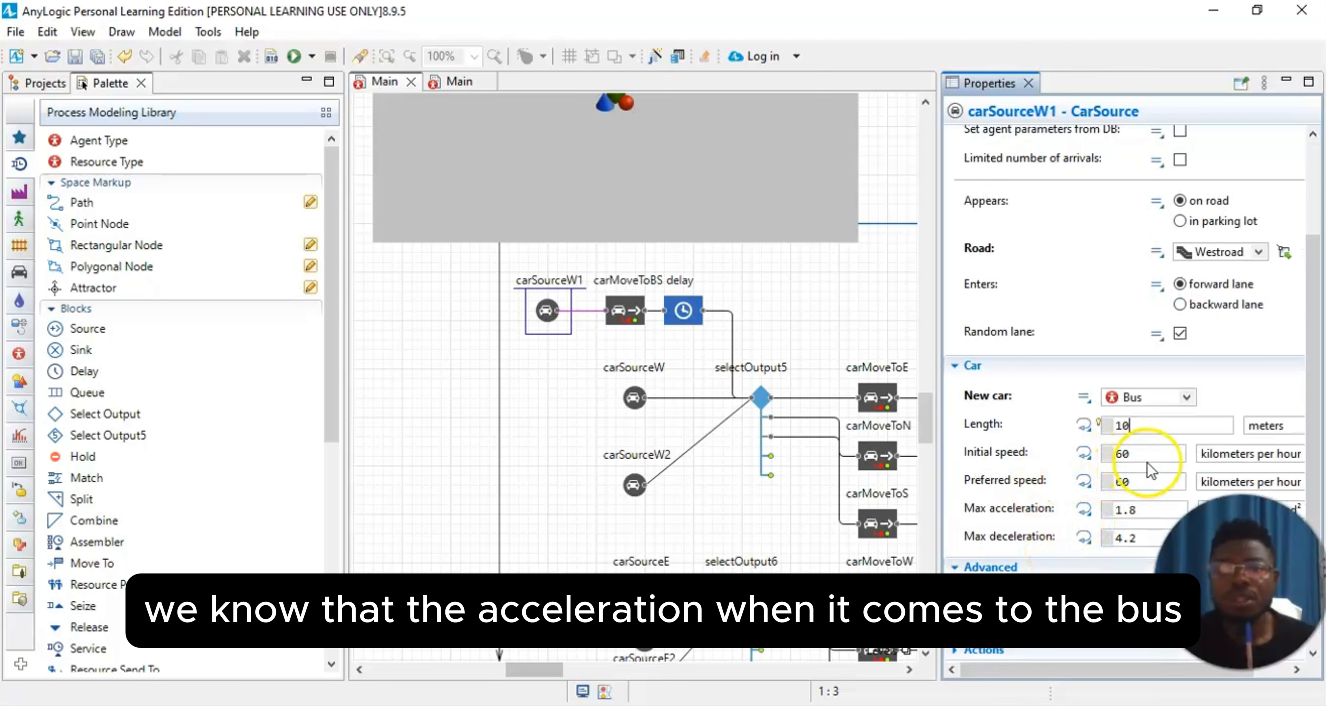
{"action": "left_click", "coordinate": [1136, 455]}
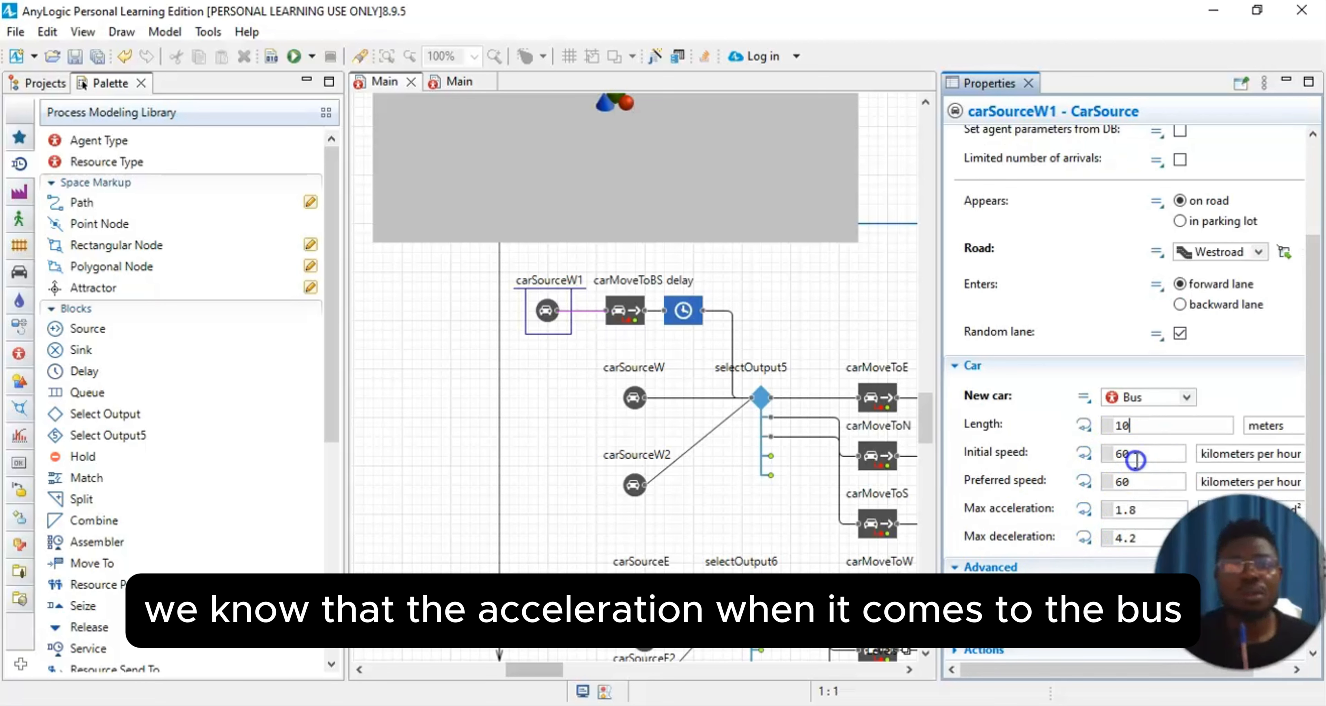
{"action": "left_click_drag", "start_coordinate": [1136, 461], "coordinate": [1082, 456]}
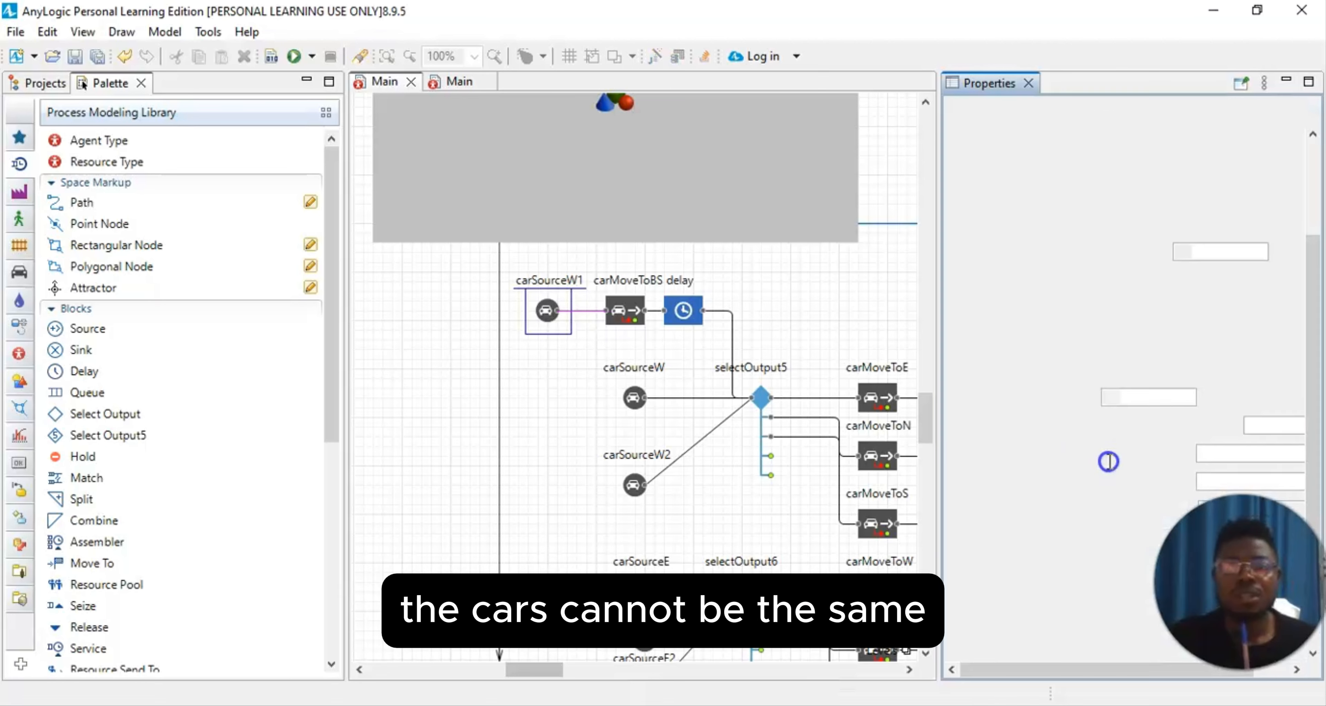
{"action": "left_click", "coordinate": [1123, 454]}
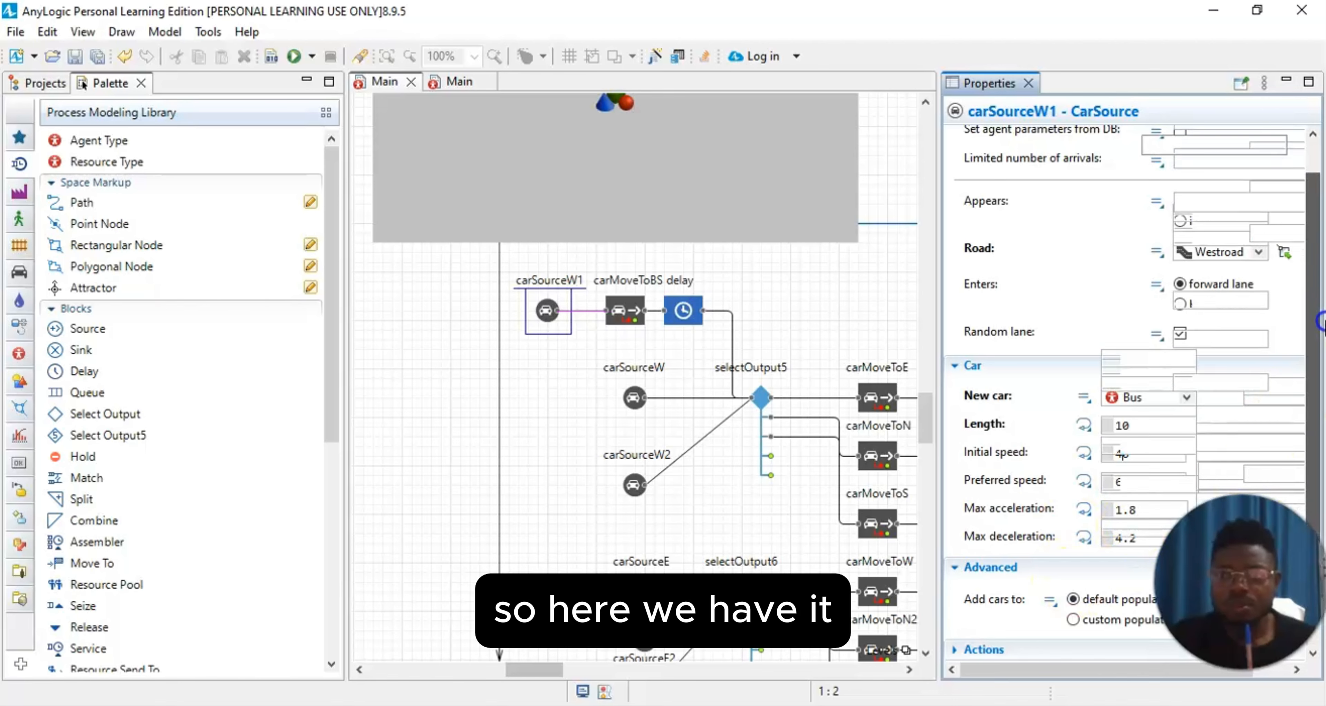
{"action": "scroll", "coordinate": [1317, 363], "scroll_direction": "up", "scroll_amount": 5}
{"action": "left_click", "coordinate": [1028, 84]}
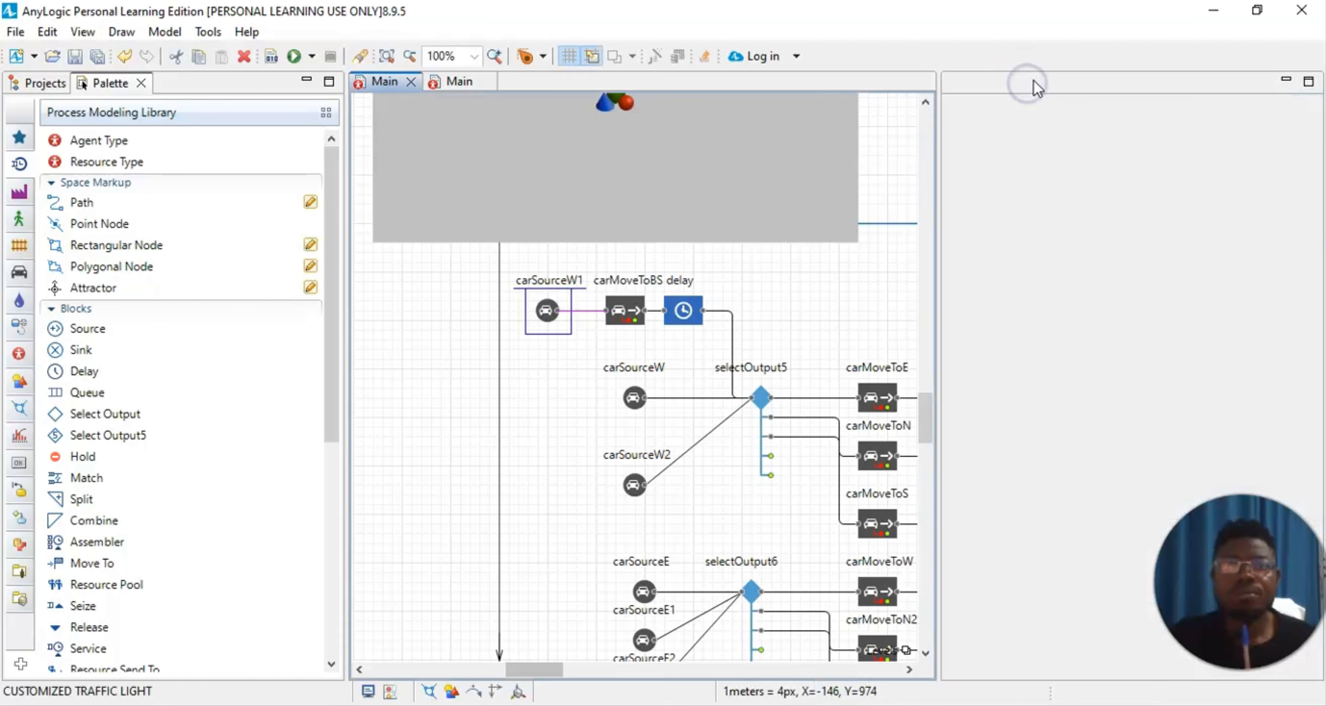
{"action": "left_click", "coordinate": [853, 292]}
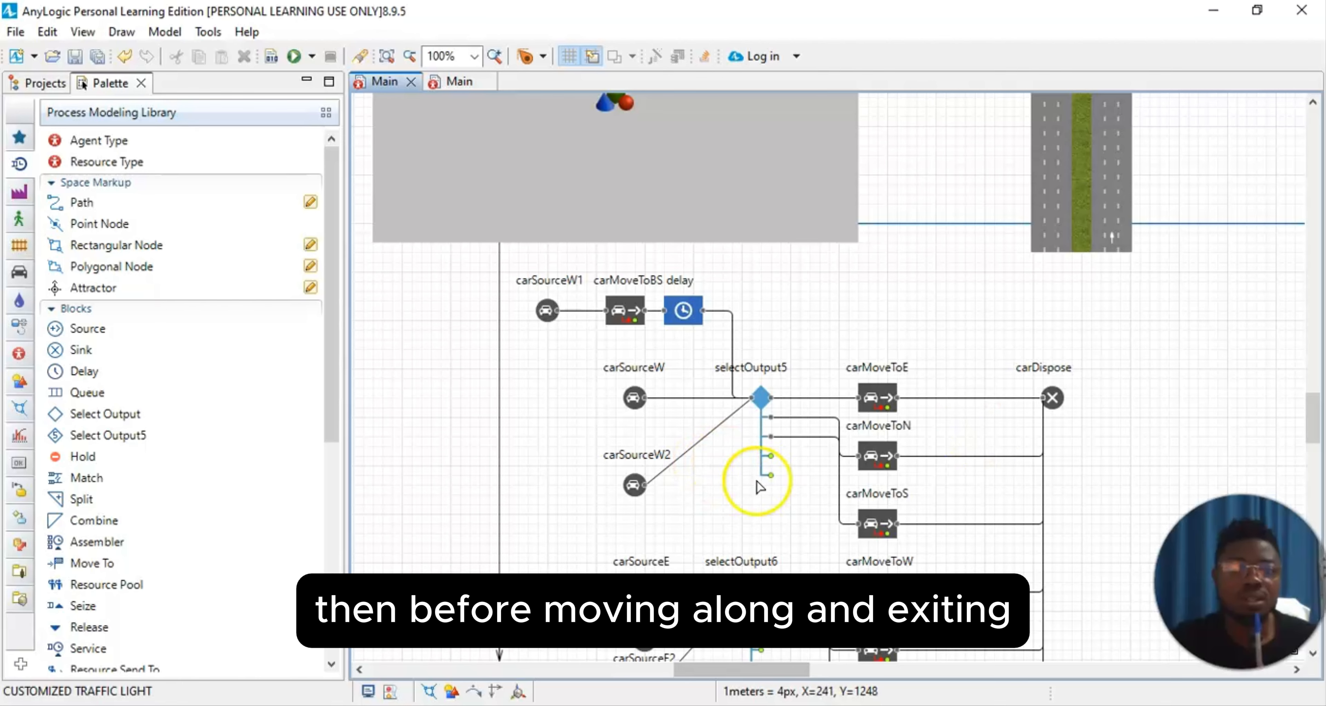
Step: Look over the car flowchart and run the CUSTOMIZED TRAFFIC LIGHT simulation
{"action": "scroll", "coordinate": [986, 503], "scroll_direction": "down", "scroll_amount": 4}
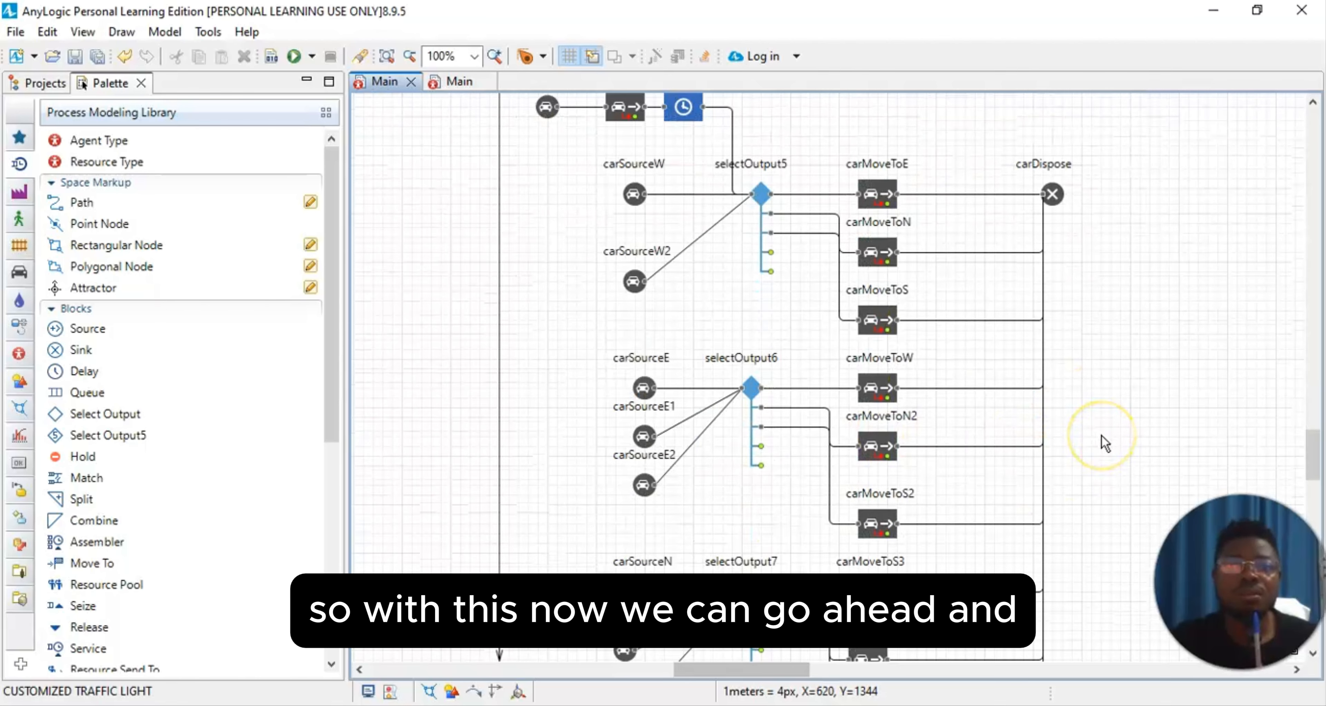
{"action": "scroll", "coordinate": [1101, 435], "scroll_direction": "up", "scroll_amount": 5}
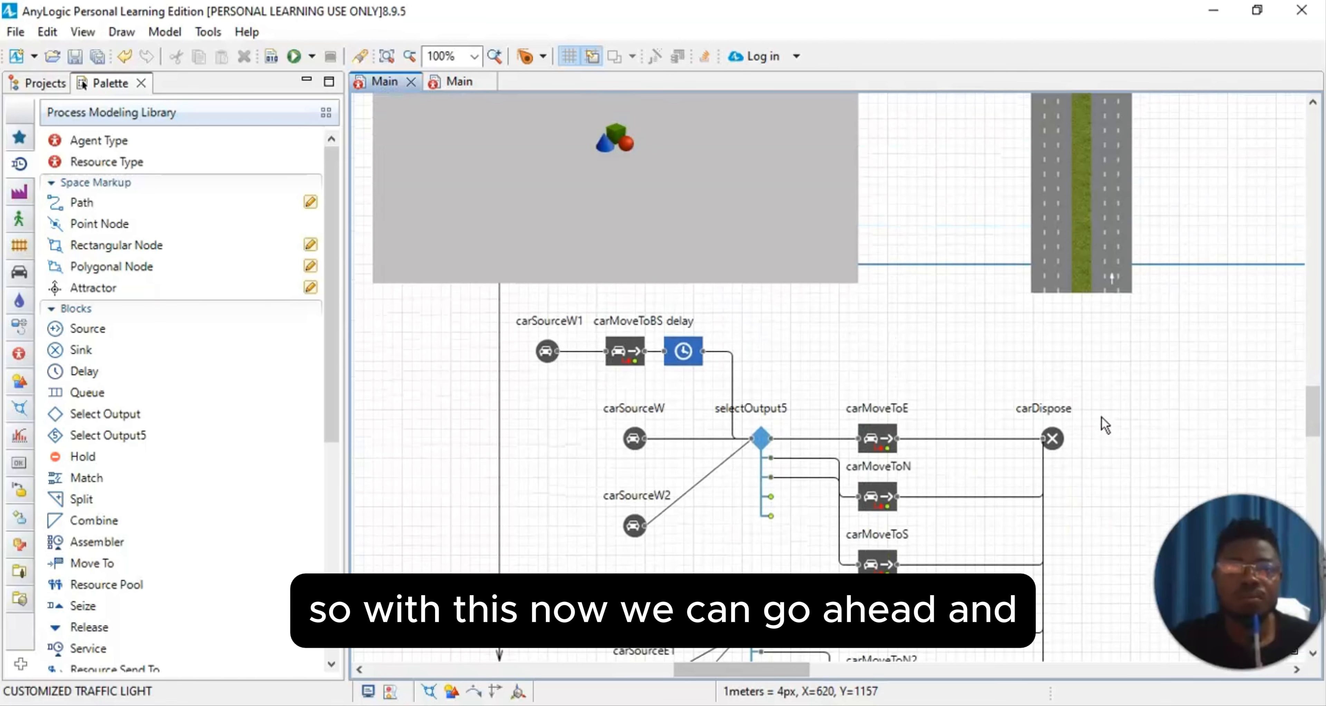
{"action": "left_click", "coordinate": [85, 33]}
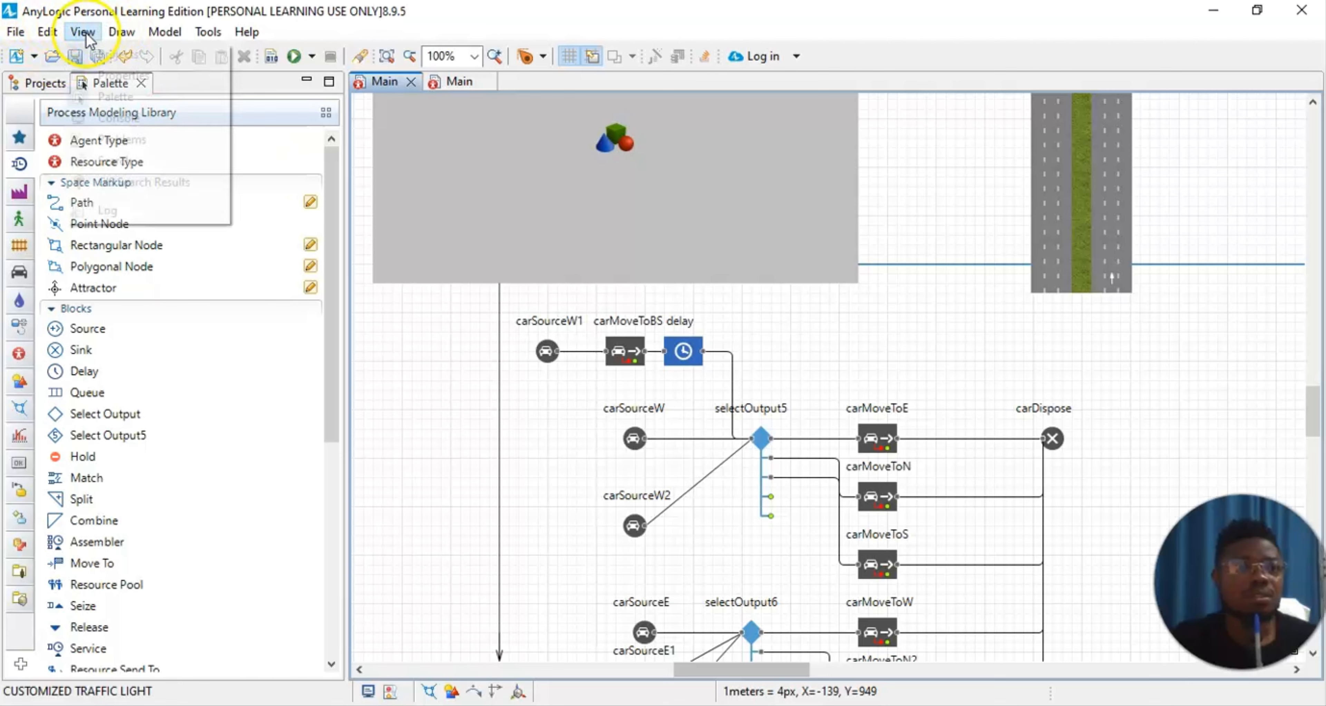
{"action": "left_click", "coordinate": [334, 29]}
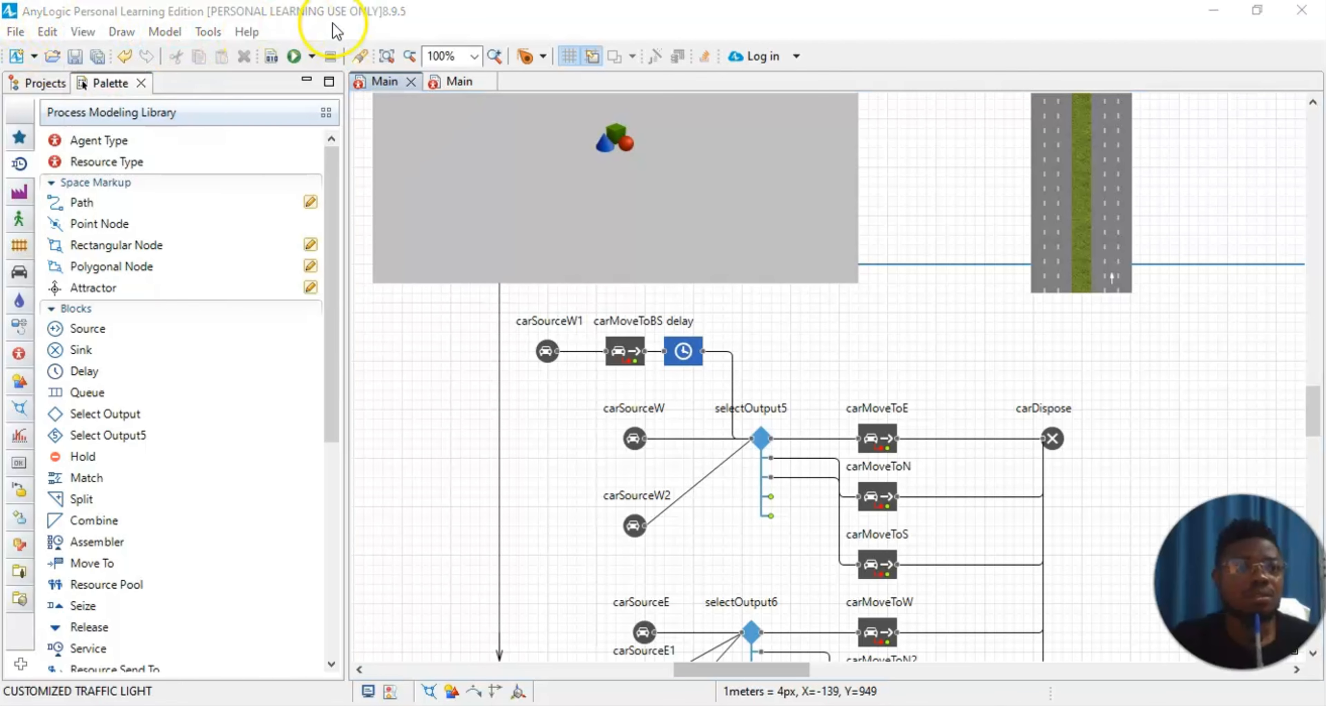
{"action": "left_click", "coordinate": [316, 61]}
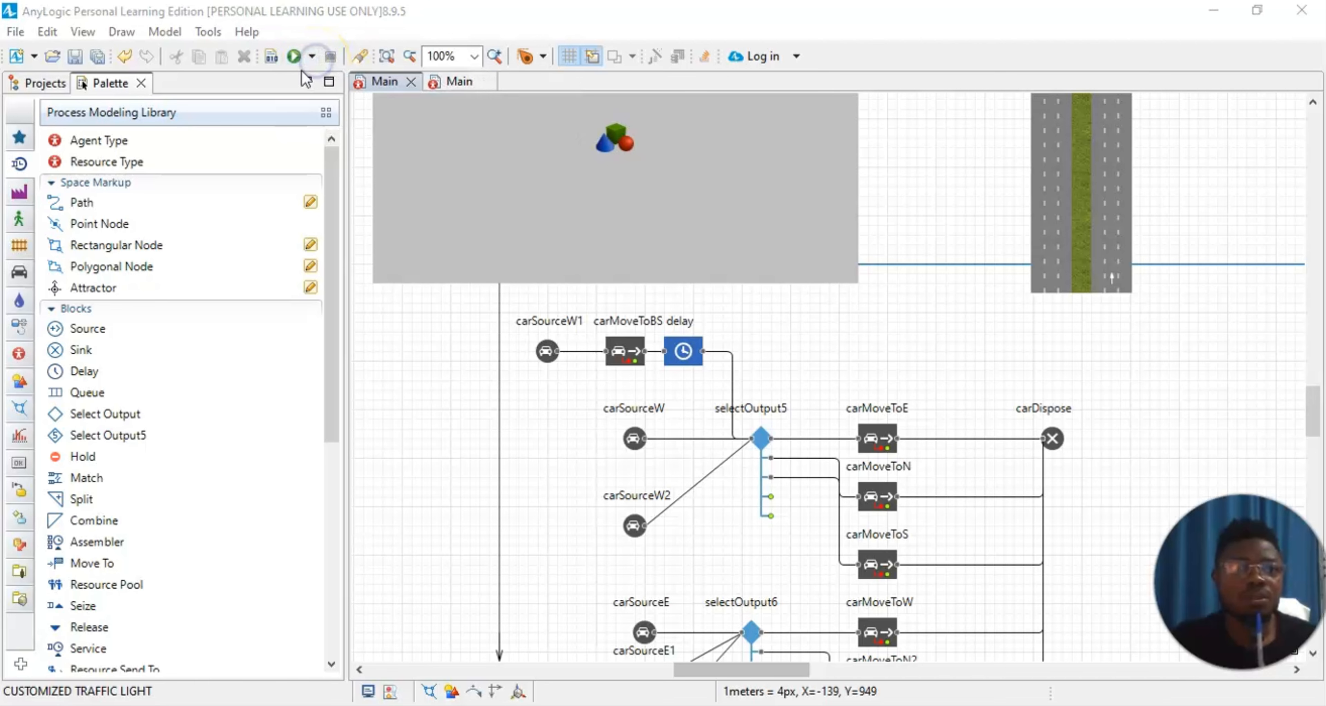
{"action": "left_click", "coordinate": [311, 52]}
{"action": "left_click", "coordinate": [310, 52]}
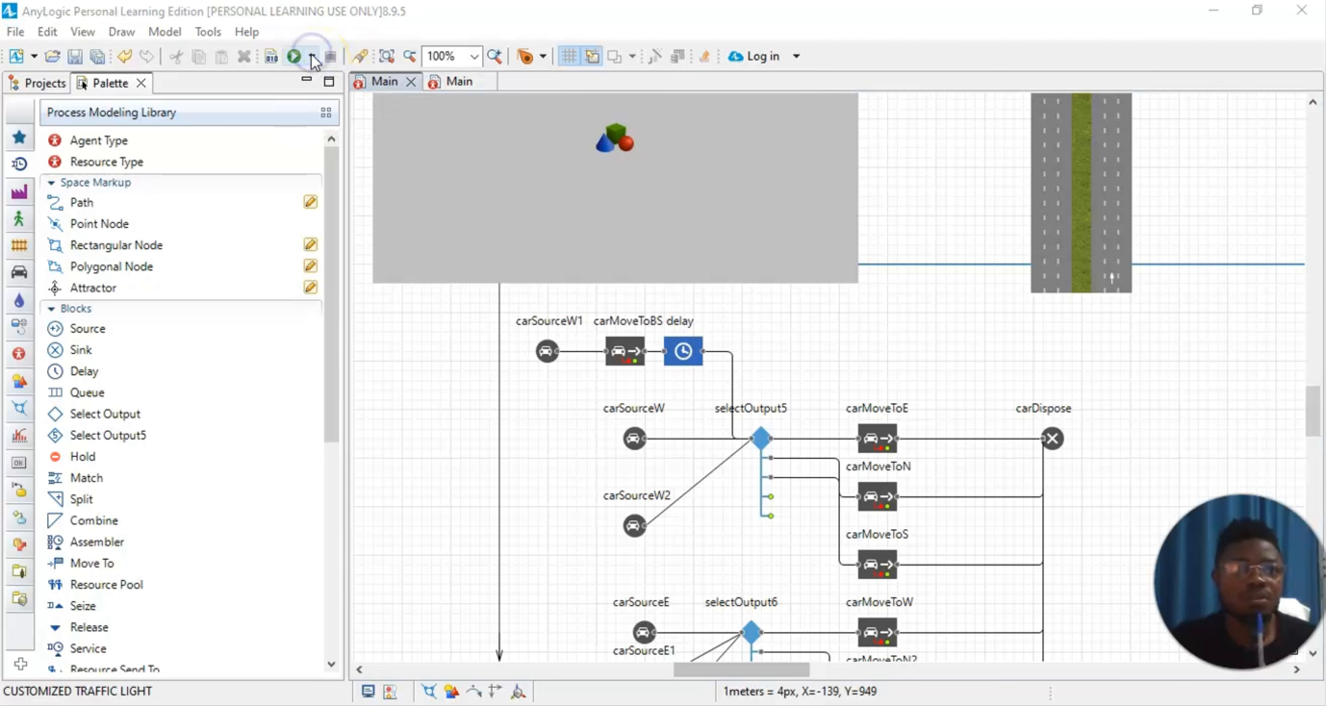
{"action": "left_click", "coordinate": [342, 27]}
{"action": "left_click", "coordinate": [293, 56]}
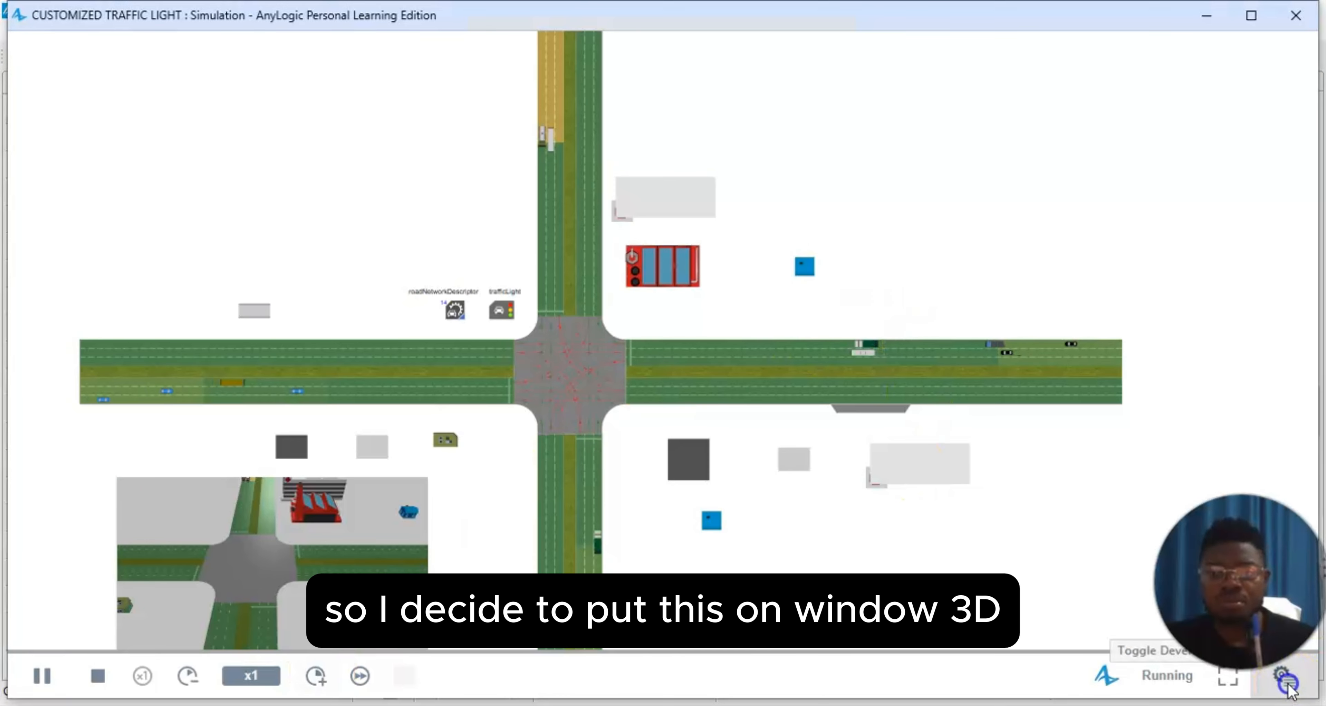
Step: Show the running simulation's developer panel and switch to the window3d view, framing the whole intersection
{"action": "left_click", "coordinate": [1283, 676]}
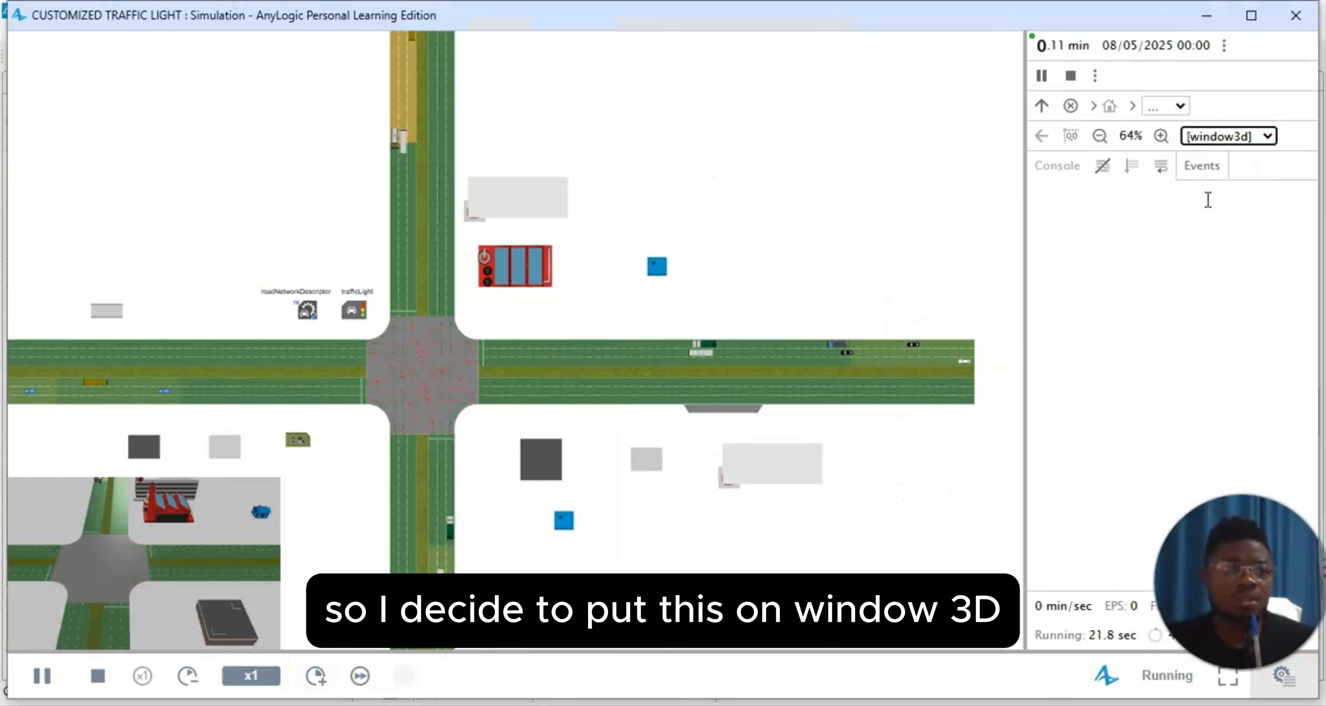
{"action": "left_click", "coordinate": [1199, 208]}
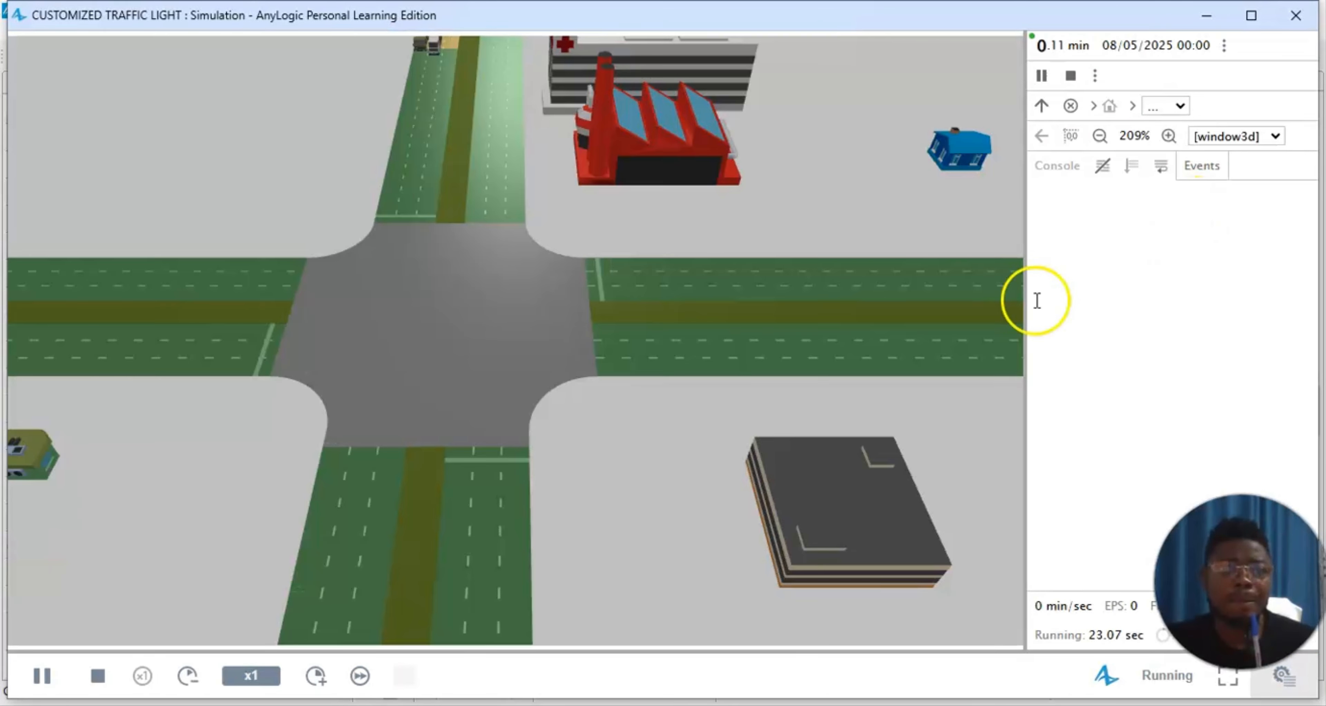
{"action": "scroll", "coordinate": [683, 372], "scroll_direction": "down", "scroll_amount": 3}
{"action": "scroll", "coordinate": [675, 387], "scroll_direction": "down", "scroll_amount": 1}
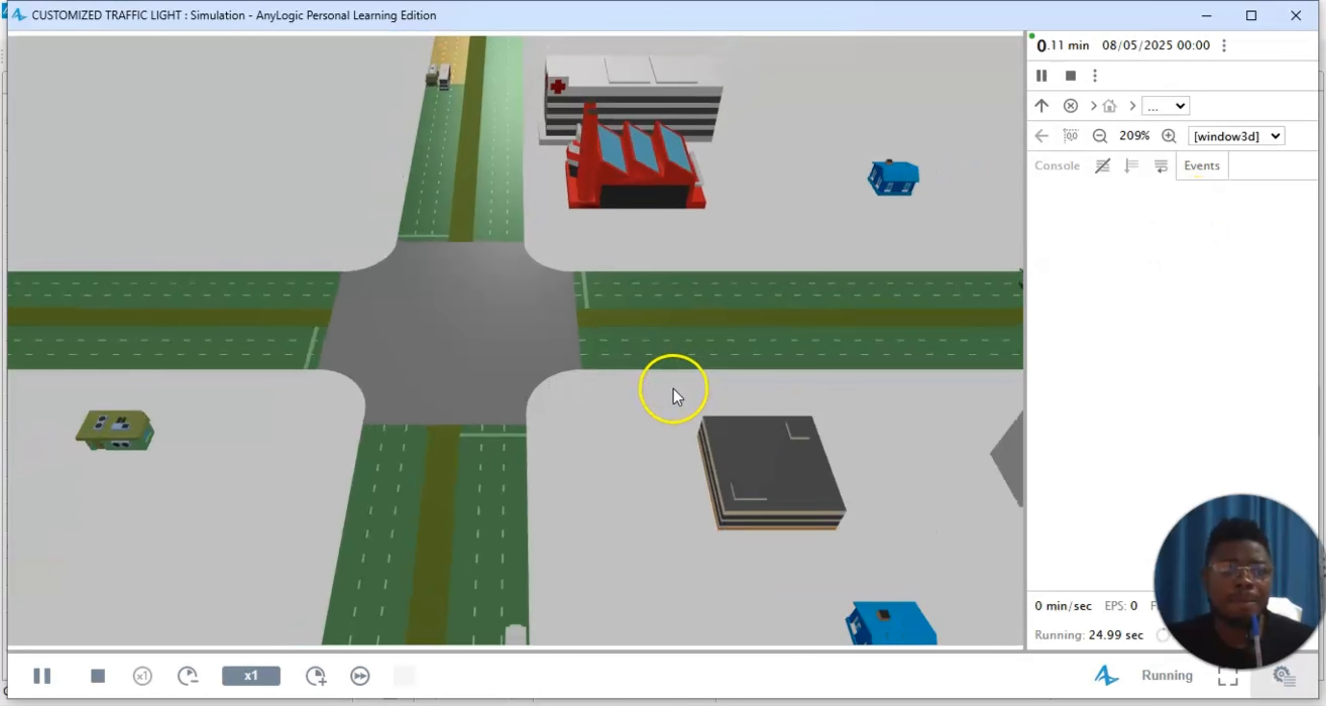
{"action": "scroll", "coordinate": [673, 391], "scroll_direction": "down", "scroll_amount": 2}
{"action": "scroll", "coordinate": [661, 407], "scroll_direction": "down", "scroll_amount": 4}
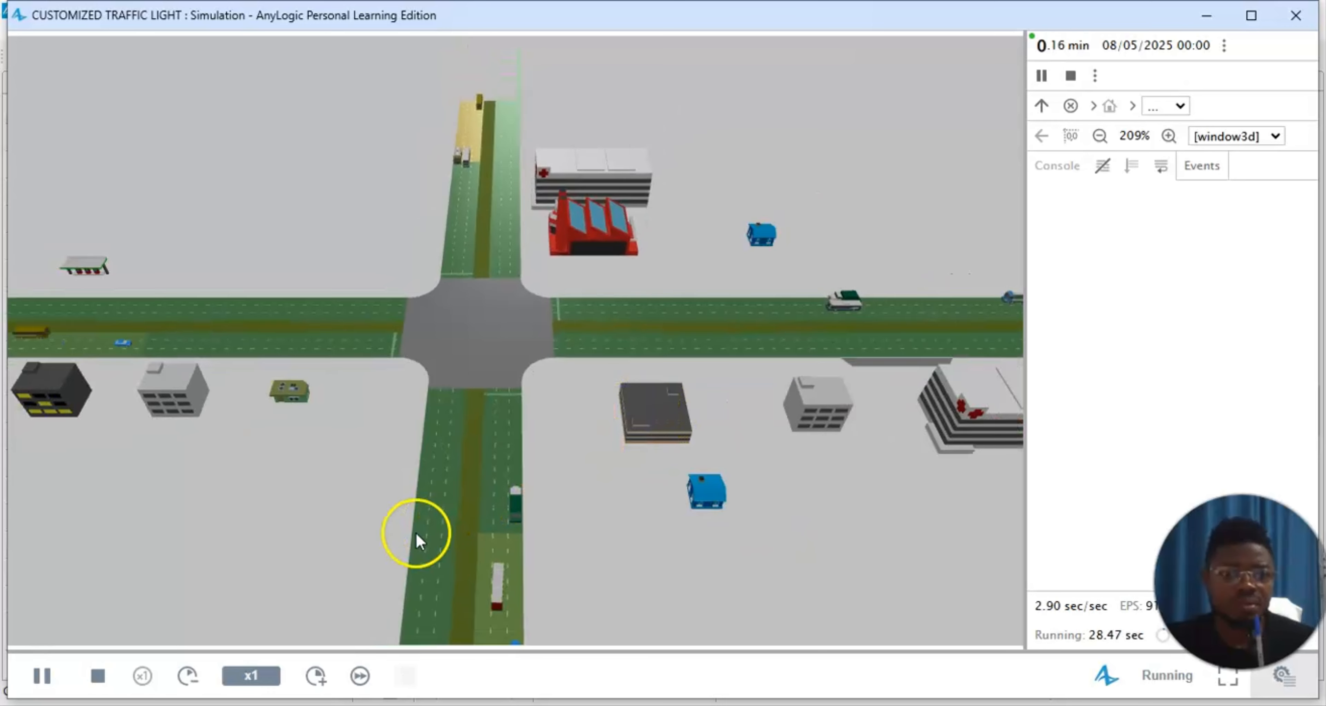
{"action": "scroll", "coordinate": [147, 435], "scroll_direction": "down", "scroll_amount": 1}
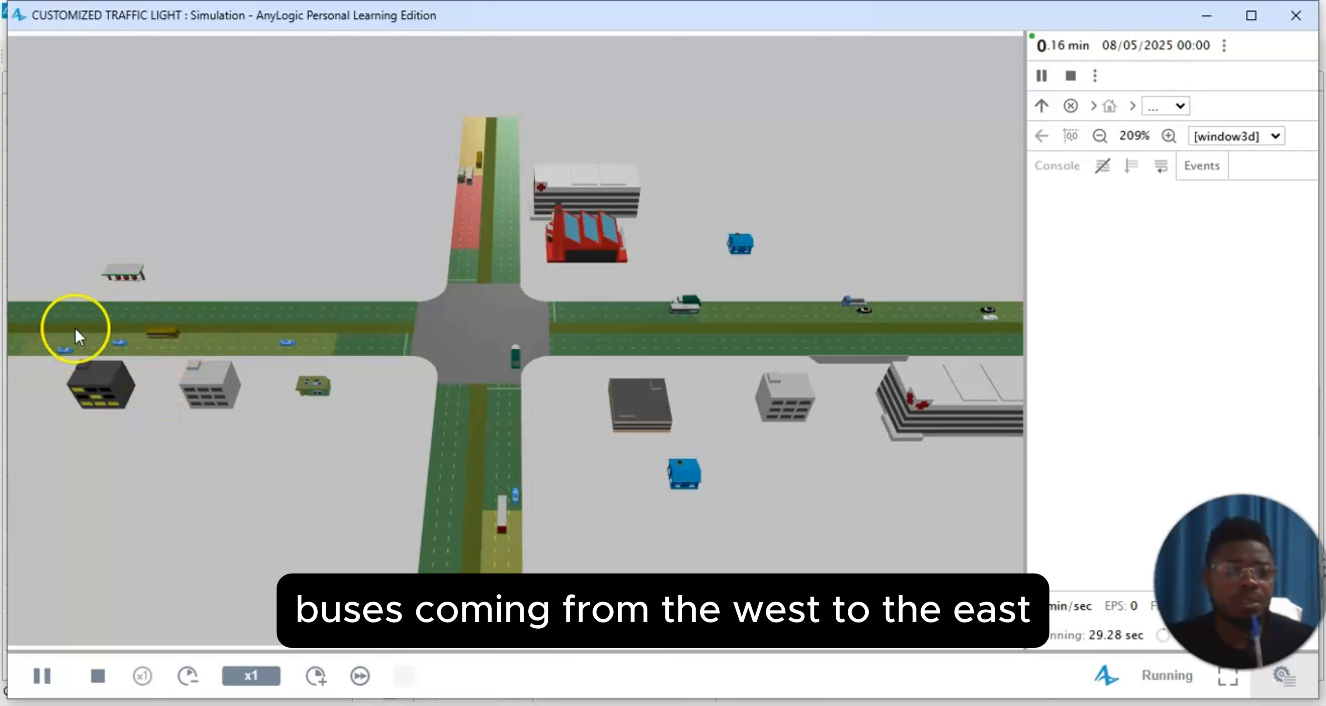
{"action": "scroll", "coordinate": [853, 381], "scroll_direction": "up", "scroll_amount": 1}
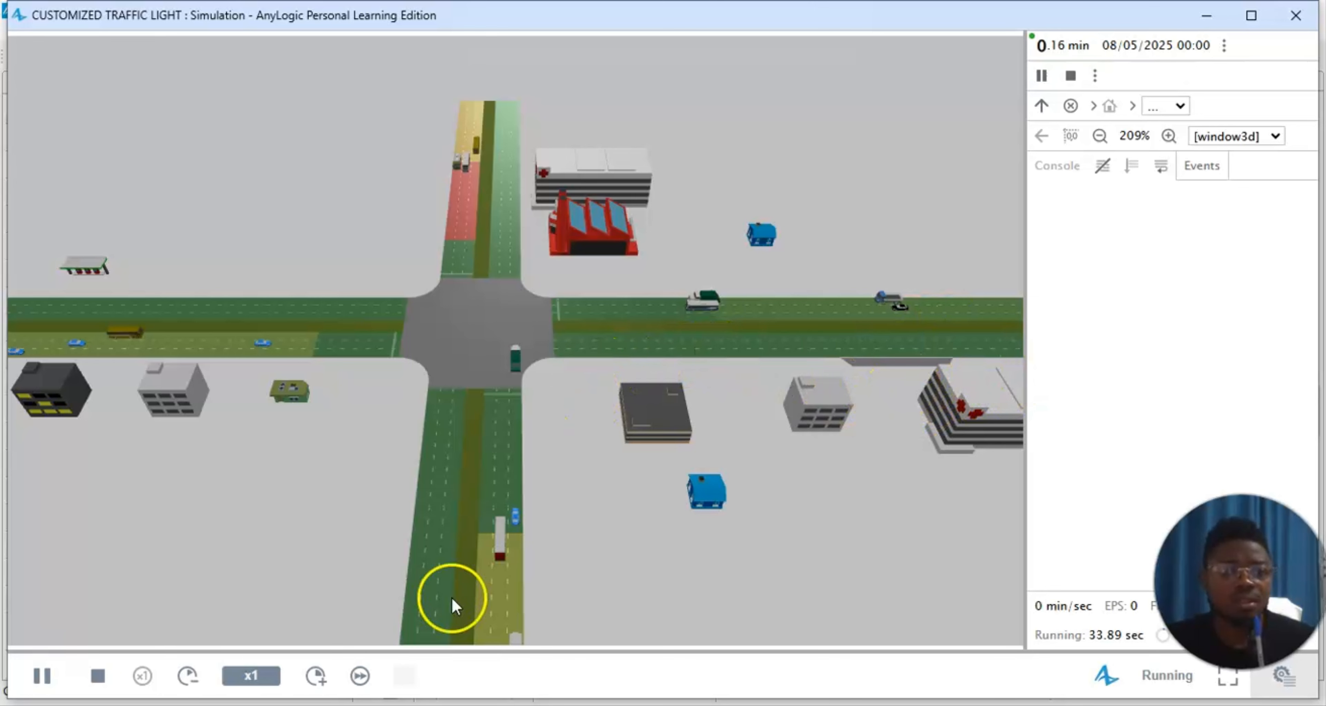
Step: Speed the simulation up to x2 and on to x5 while watching traffic from the west road
{"action": "left_click", "coordinate": [324, 679]}
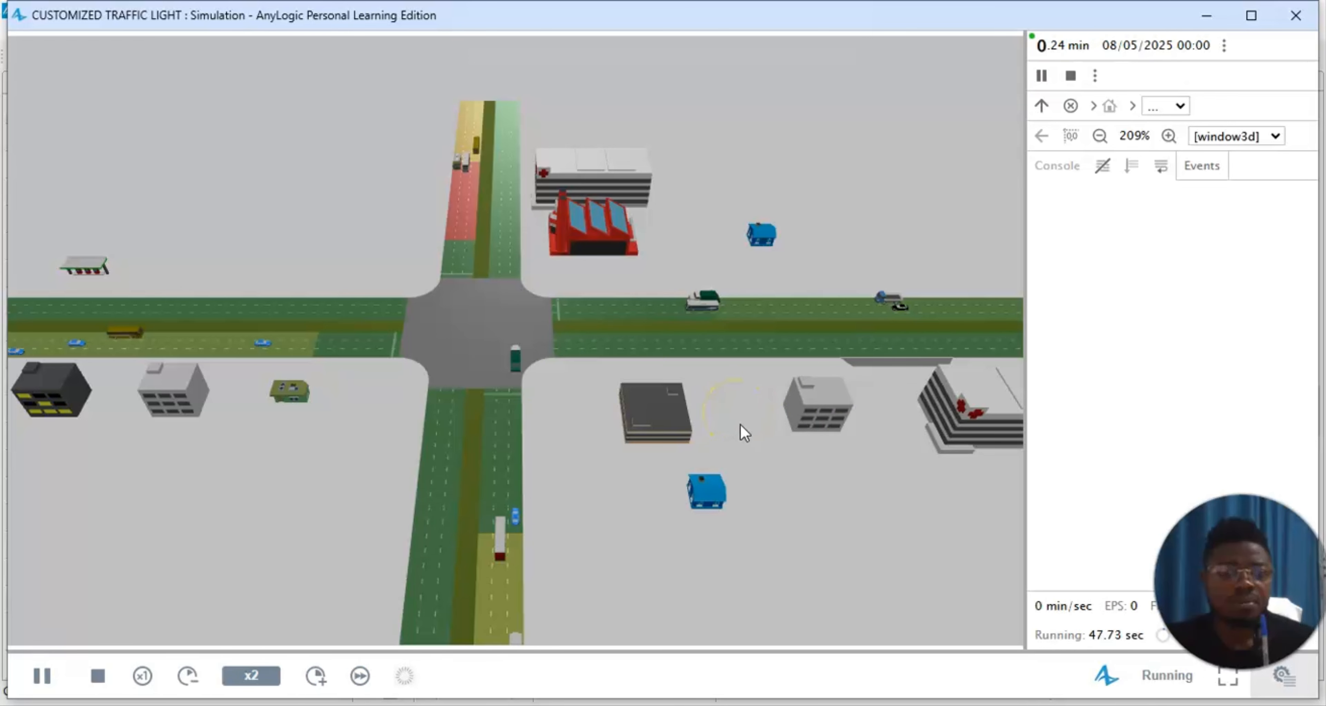
{"action": "left_click", "coordinate": [808, 415]}
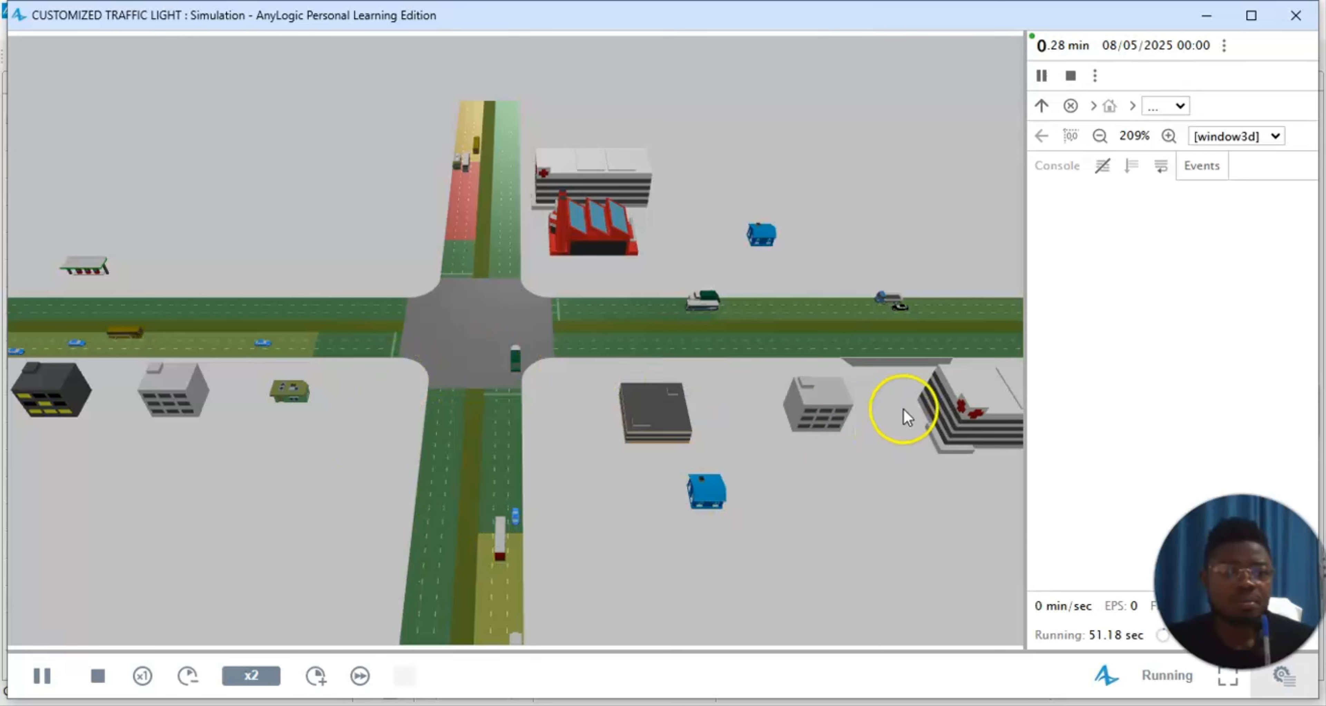
{"action": "left_click_drag", "start_coordinate": [296, 465], "coordinate": [359, 488]}
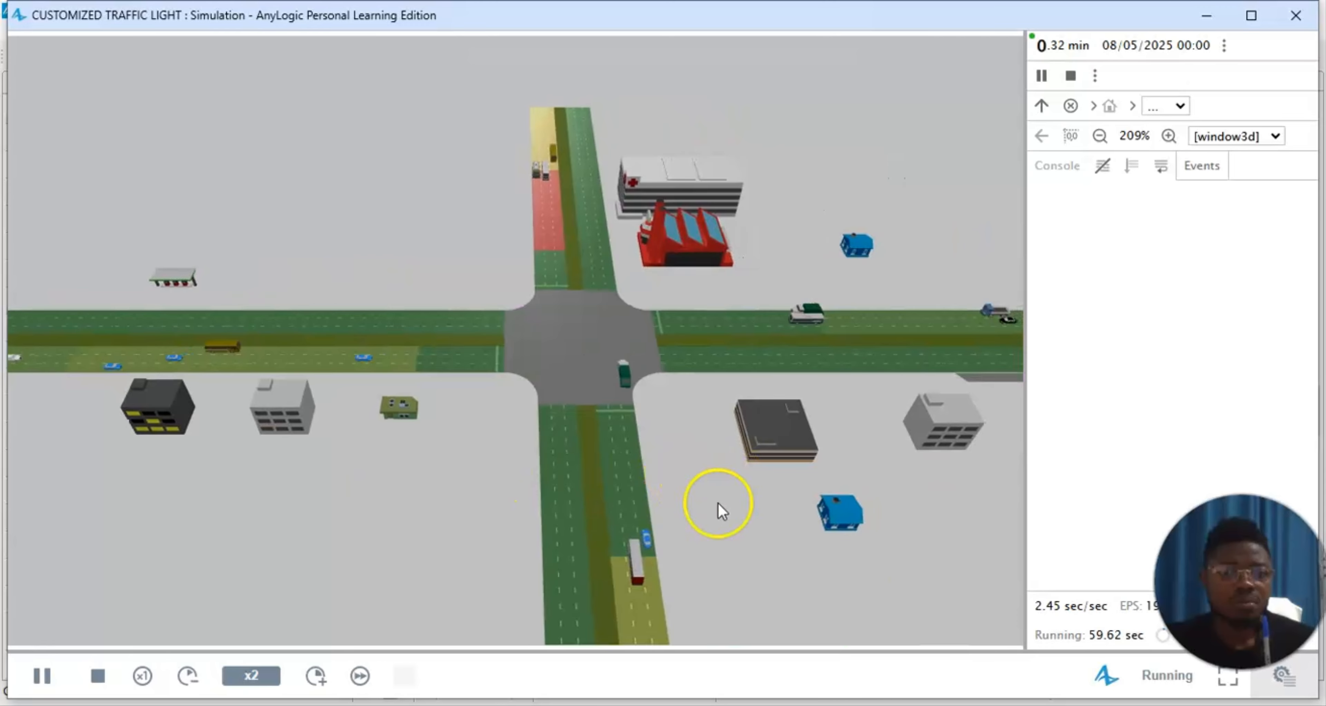
{"action": "left_click", "coordinate": [315, 679]}
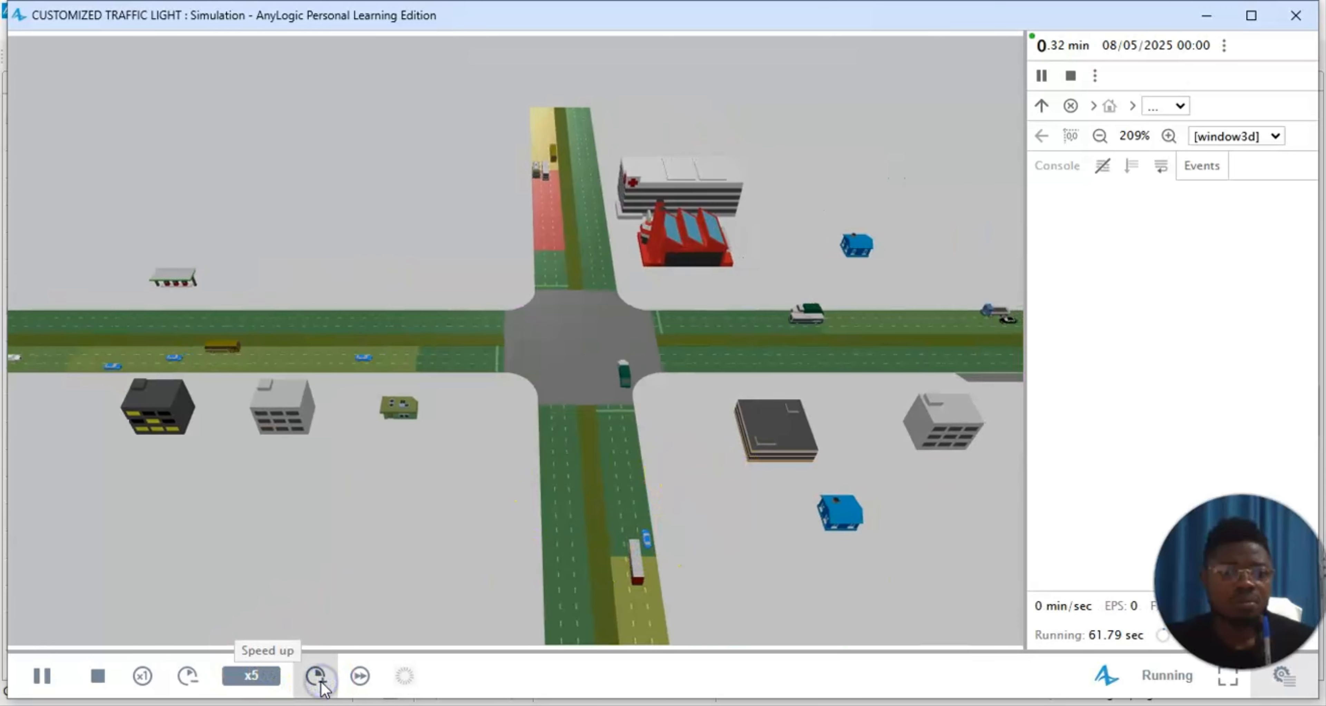
{"action": "scroll", "coordinate": [420, 504], "scroll_direction": "down", "scroll_amount": 2}
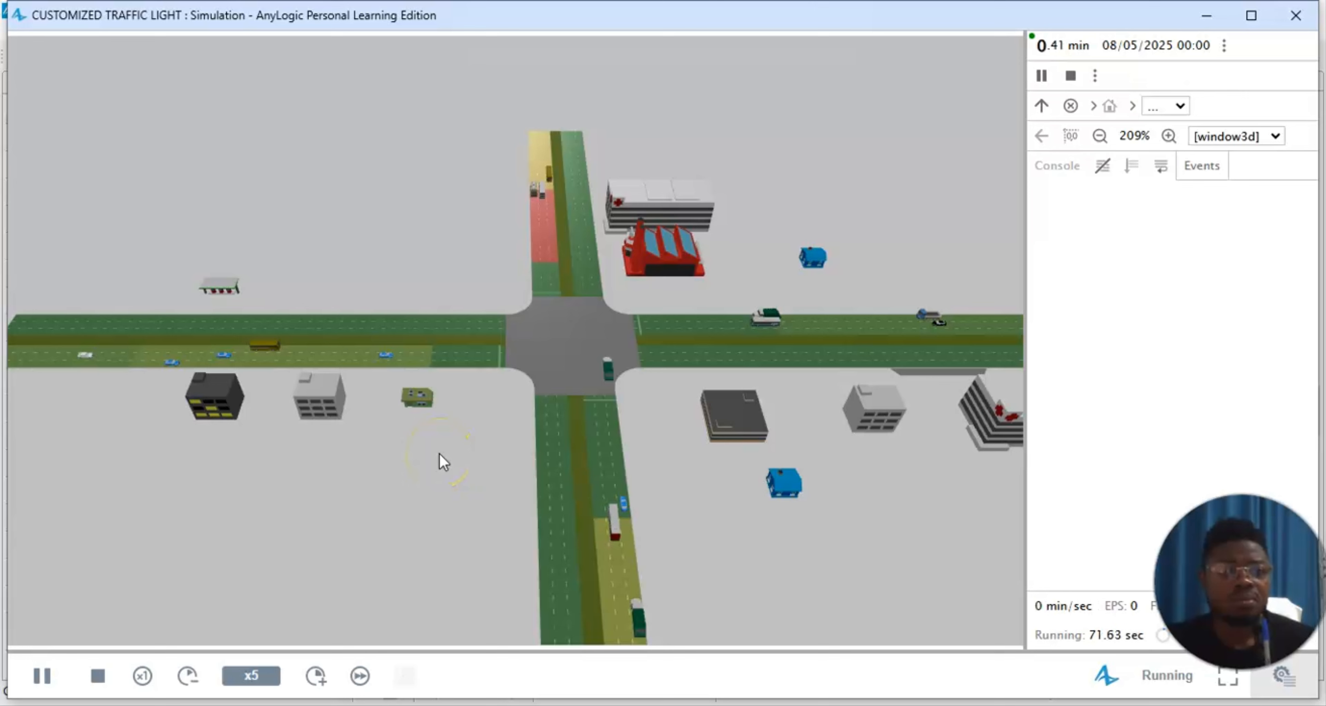
Step: Slow the simulation to x2 and follow the buses from the west road towards the east road's bus stop
{"action": "left_click", "coordinate": [188, 677]}
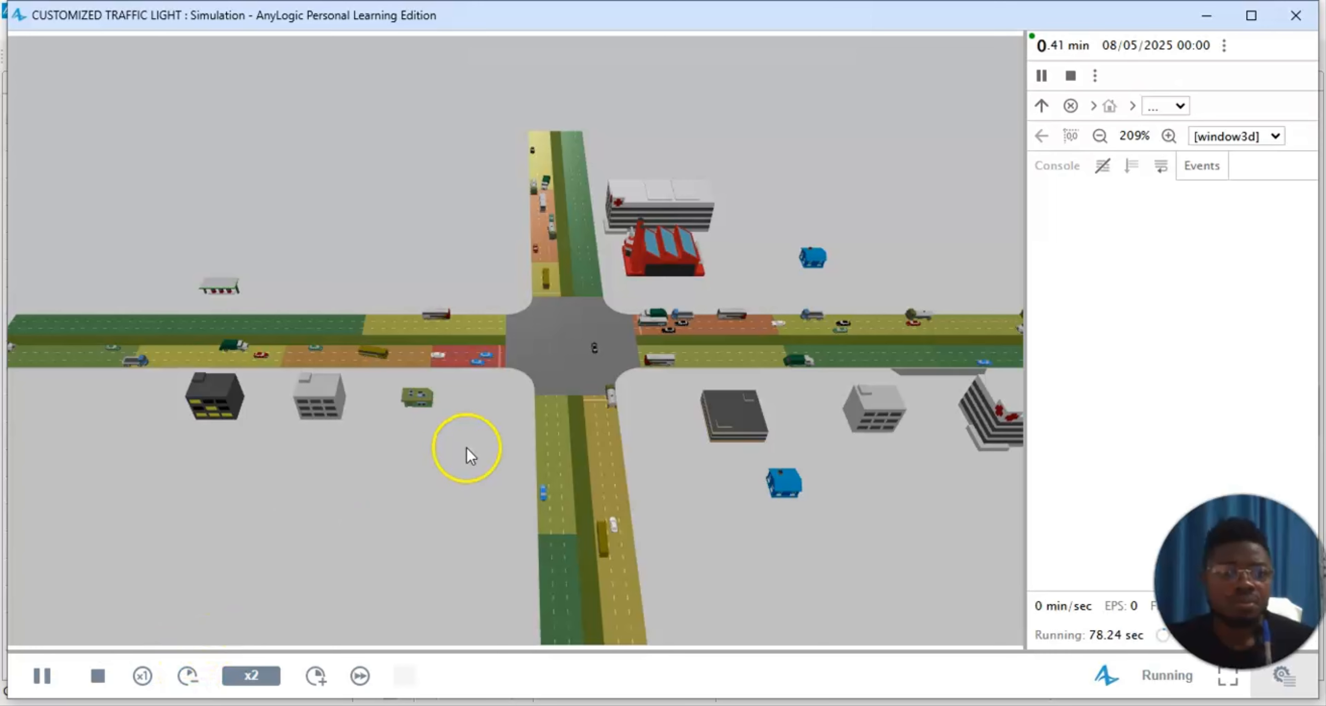
{"action": "scroll", "coordinate": [469, 456], "scroll_direction": "up", "scroll_amount": 5}
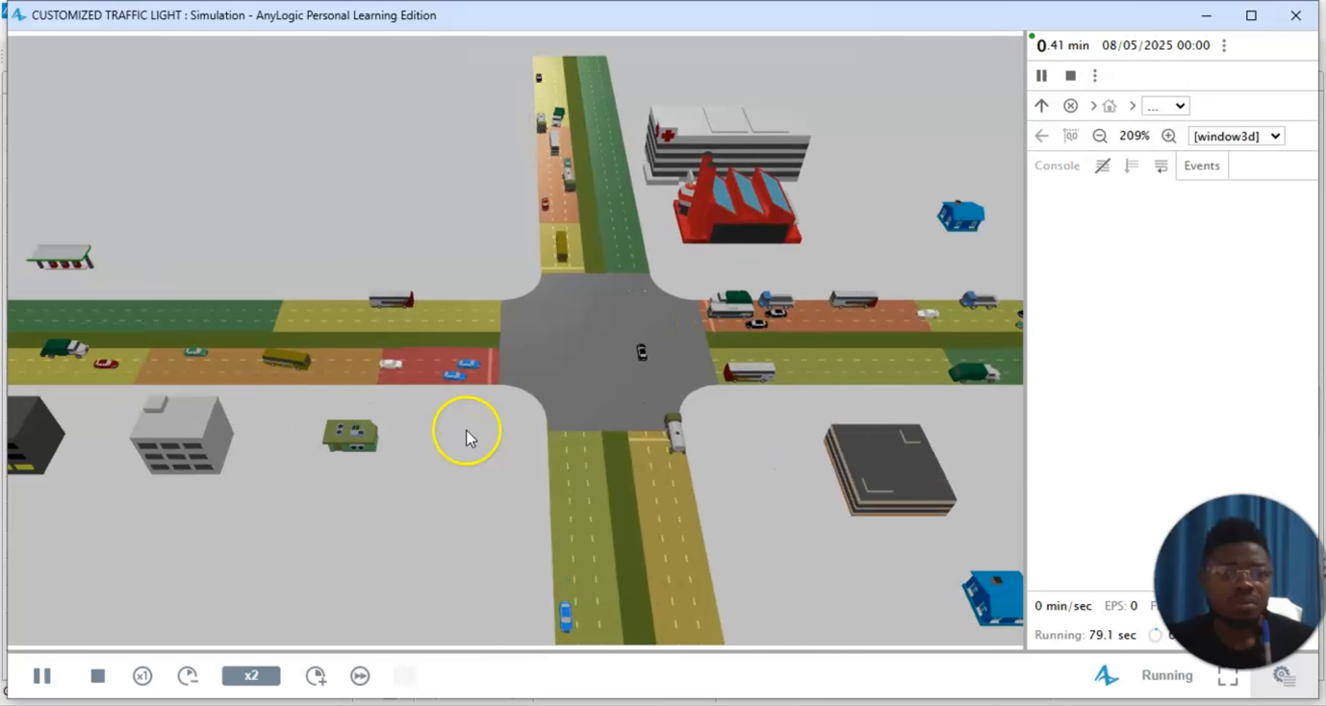
{"action": "scroll", "coordinate": [334, 386], "scroll_direction": "up", "scroll_amount": 2}
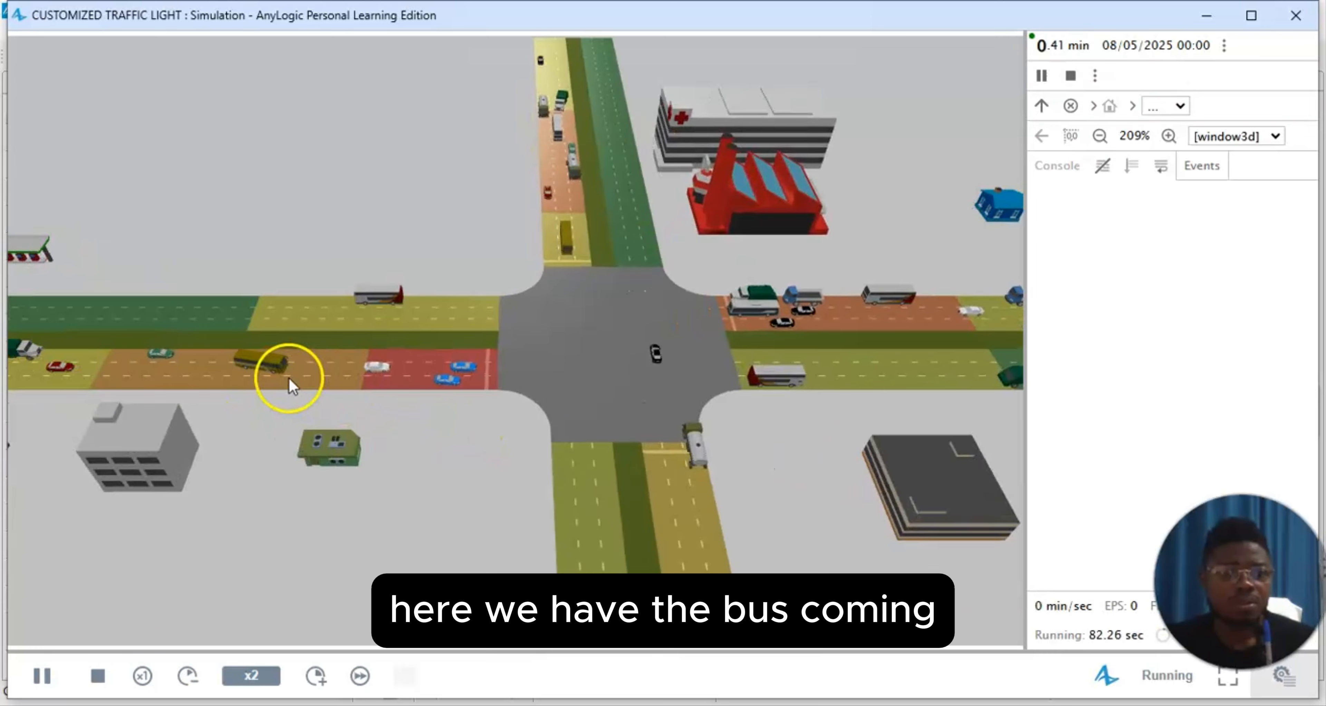
{"action": "scroll", "coordinate": [855, 463], "scroll_direction": "down", "scroll_amount": 3}
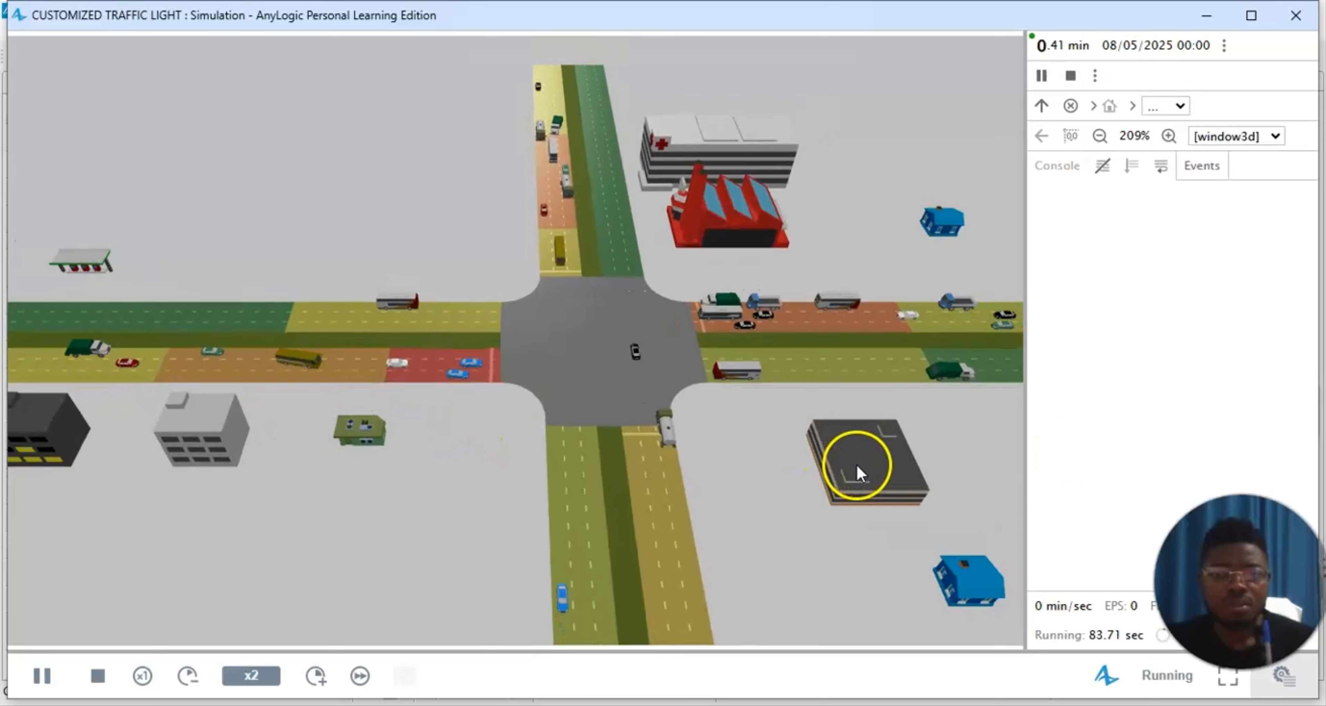
{"action": "scroll", "coordinate": [856, 464], "scroll_direction": "down", "scroll_amount": 2}
{"action": "scroll", "coordinate": [833, 463], "scroll_direction": "down", "scroll_amount": 4}
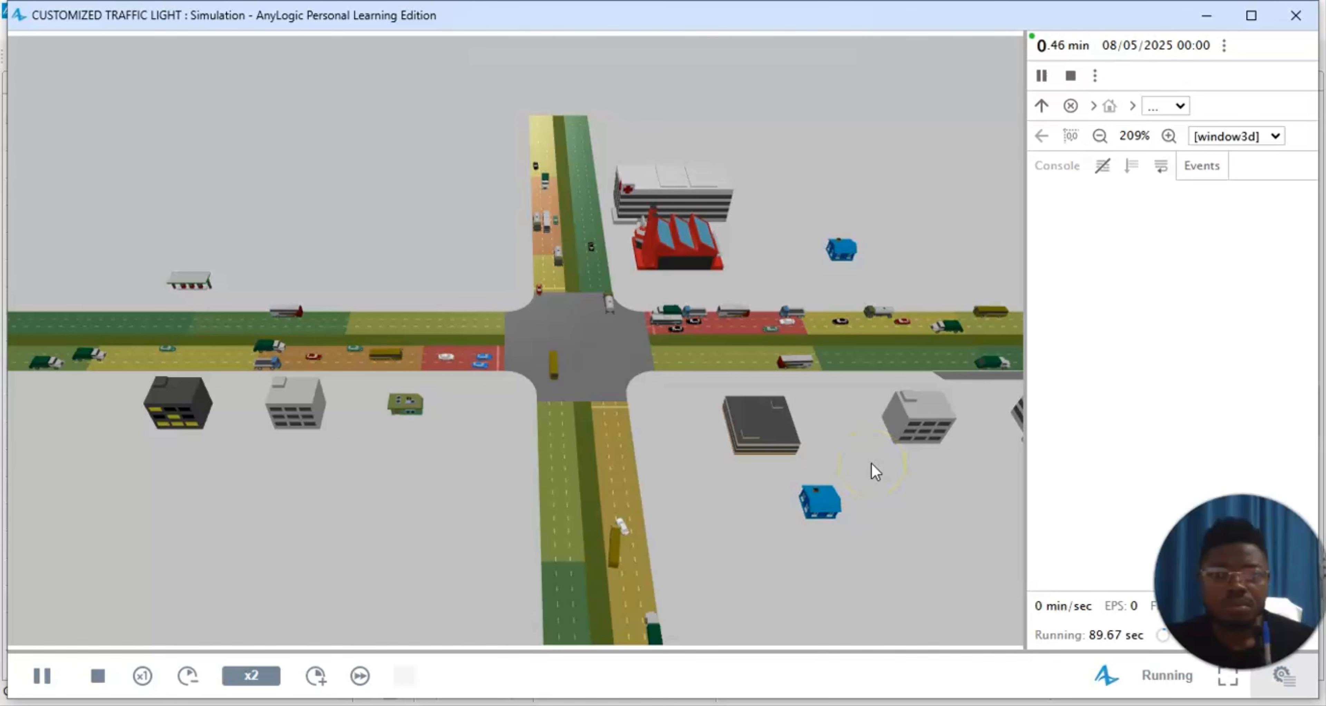
{"action": "left_click_drag", "start_coordinate": [943, 461], "coordinate": [886, 463]}
{"action": "scroll", "coordinate": [886, 462], "scroll_direction": "up", "scroll_amount": 1}
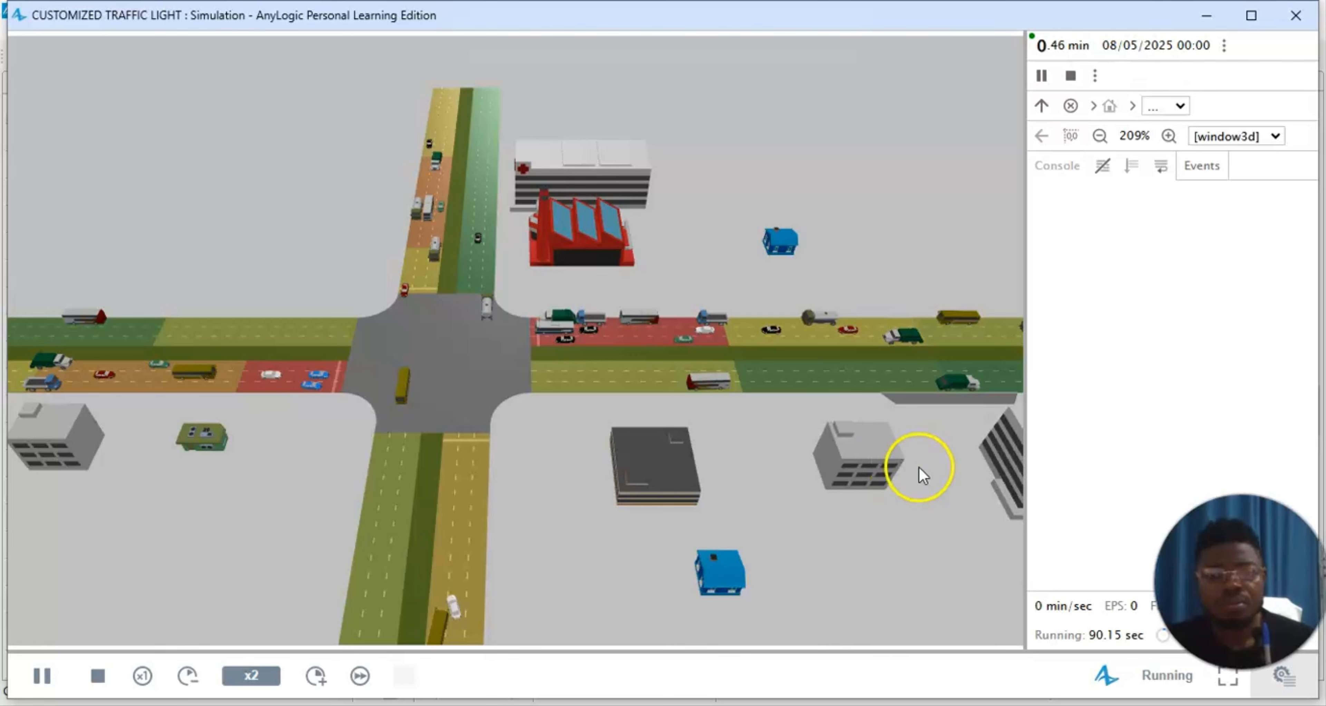
{"action": "left_click_drag", "start_coordinate": [918, 474], "coordinate": [869, 468]}
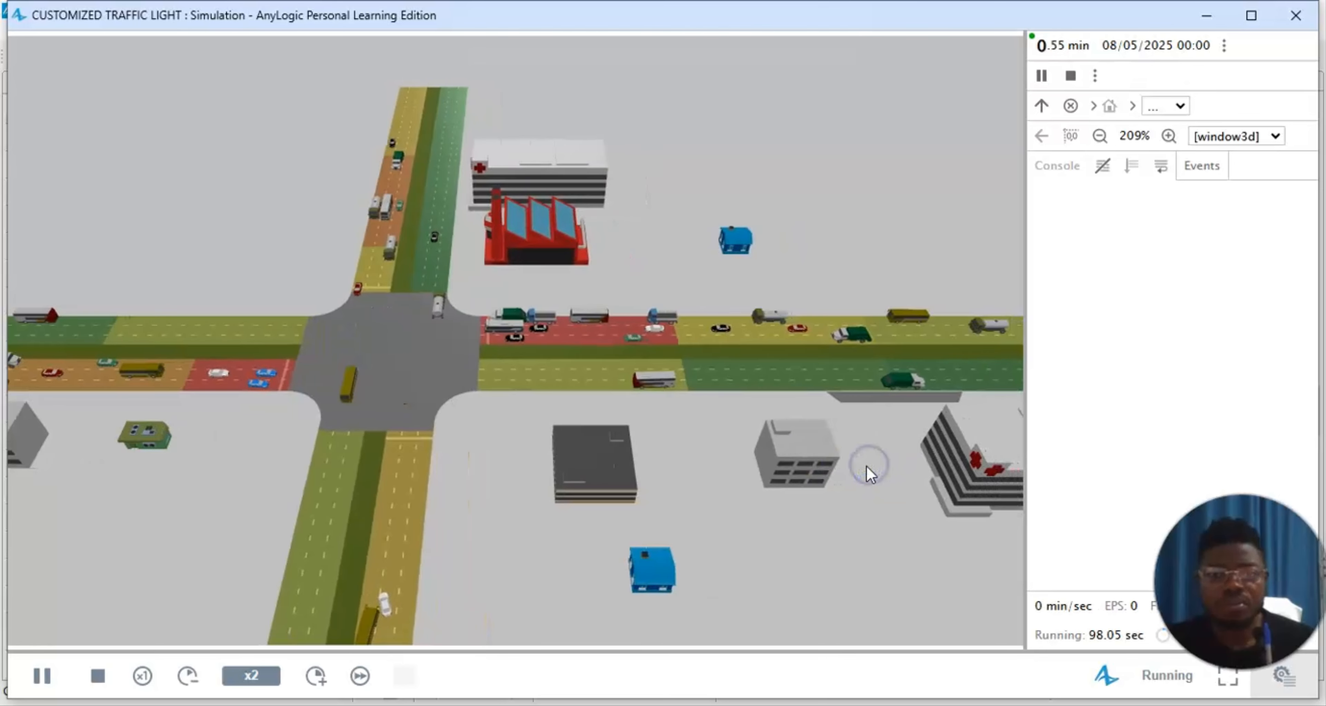
Step: Speed up the simulation, watch how buses use the east road's bus stop, and close the simulation window
{"action": "scroll", "coordinate": [868, 480], "scroll_direction": "down", "scroll_amount": 2}
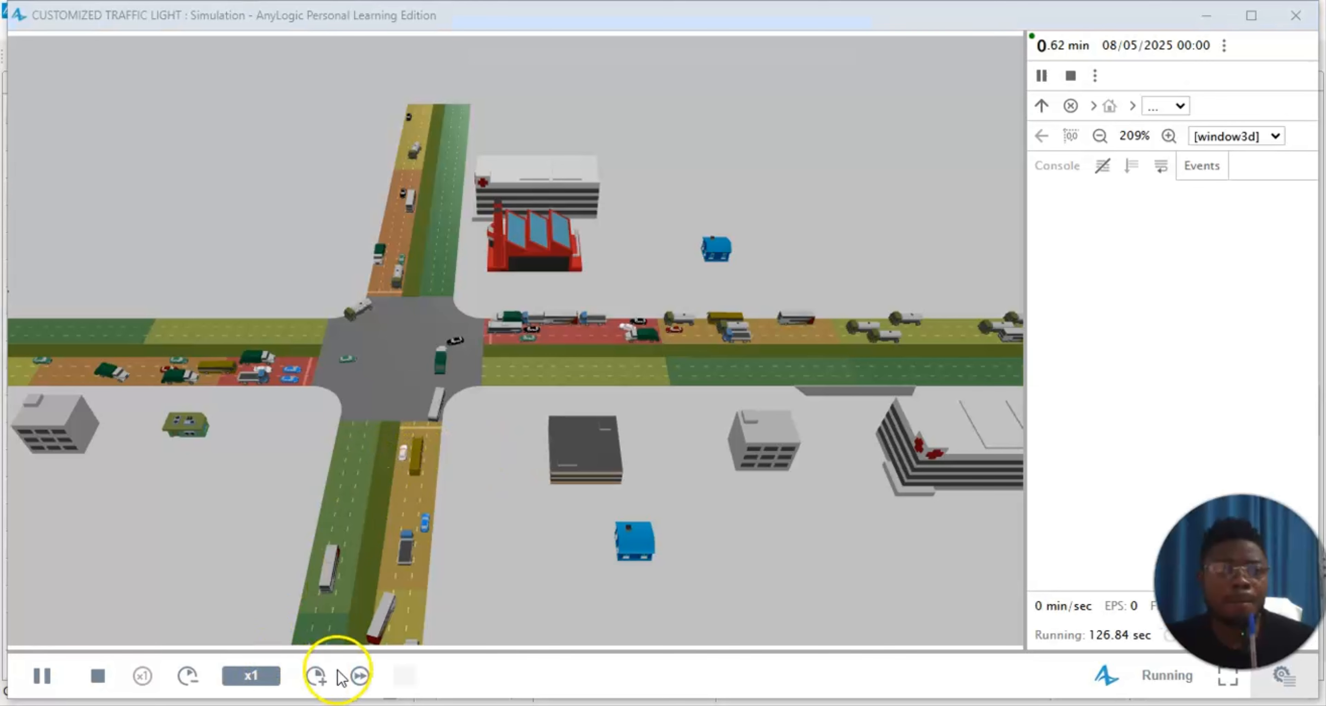
{"action": "left_click", "coordinate": [316, 677]}
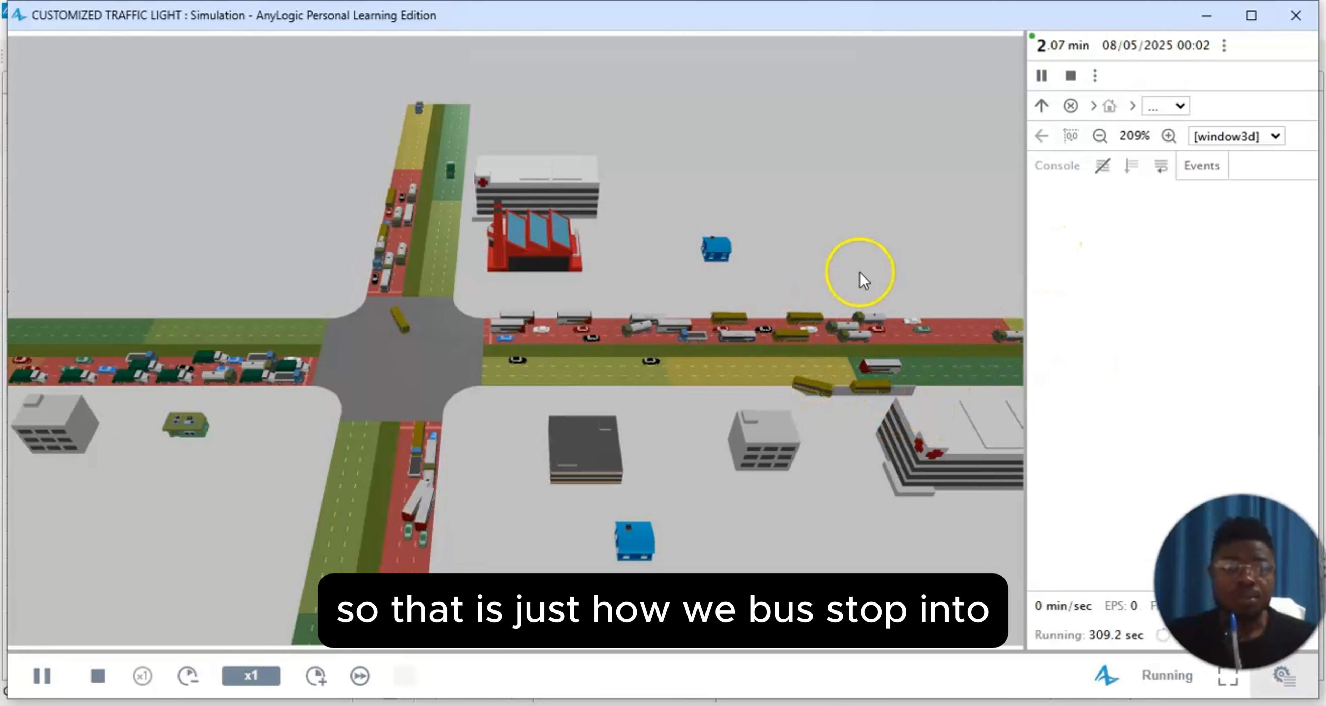
{"action": "left_click", "coordinate": [1287, 25]}
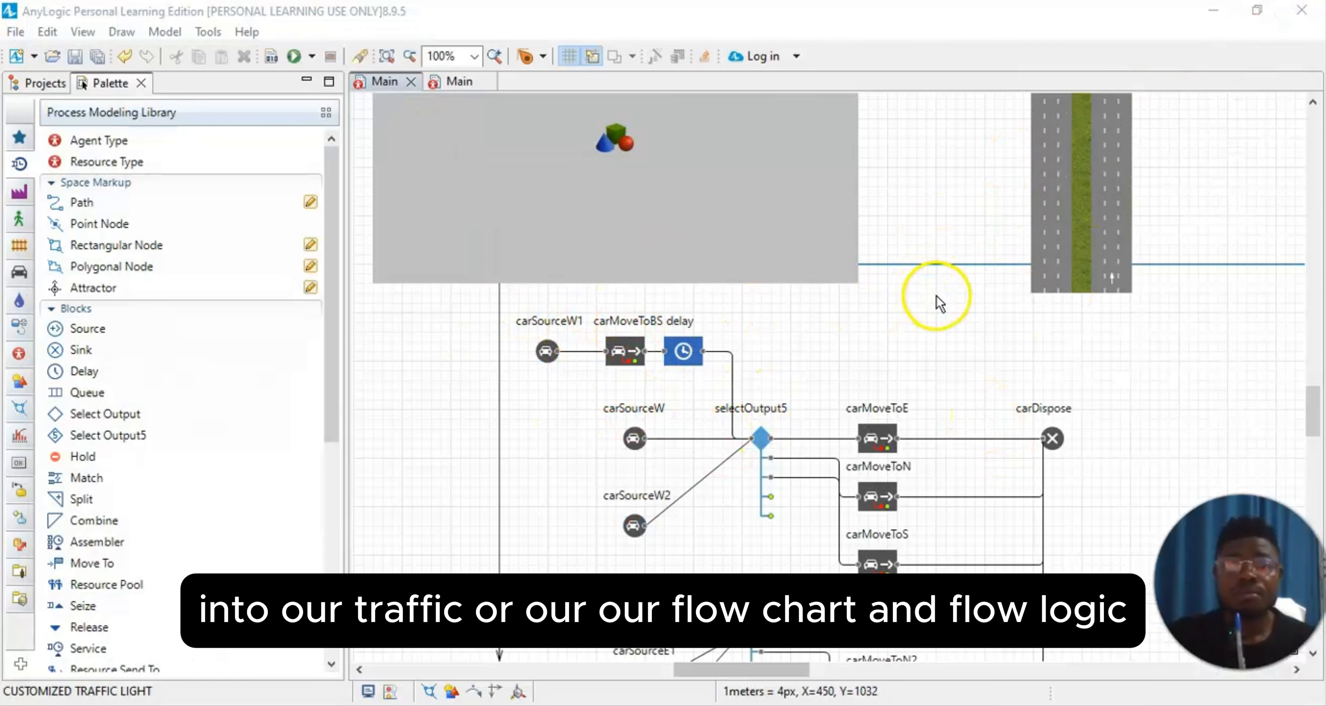
Step: Connect the lower output port of carMoveToBS directly to the input of selectOutput5, bypassing the delay block
{"action": "scroll", "coordinate": [946, 304], "scroll_direction": "down", "scroll_amount": 1}
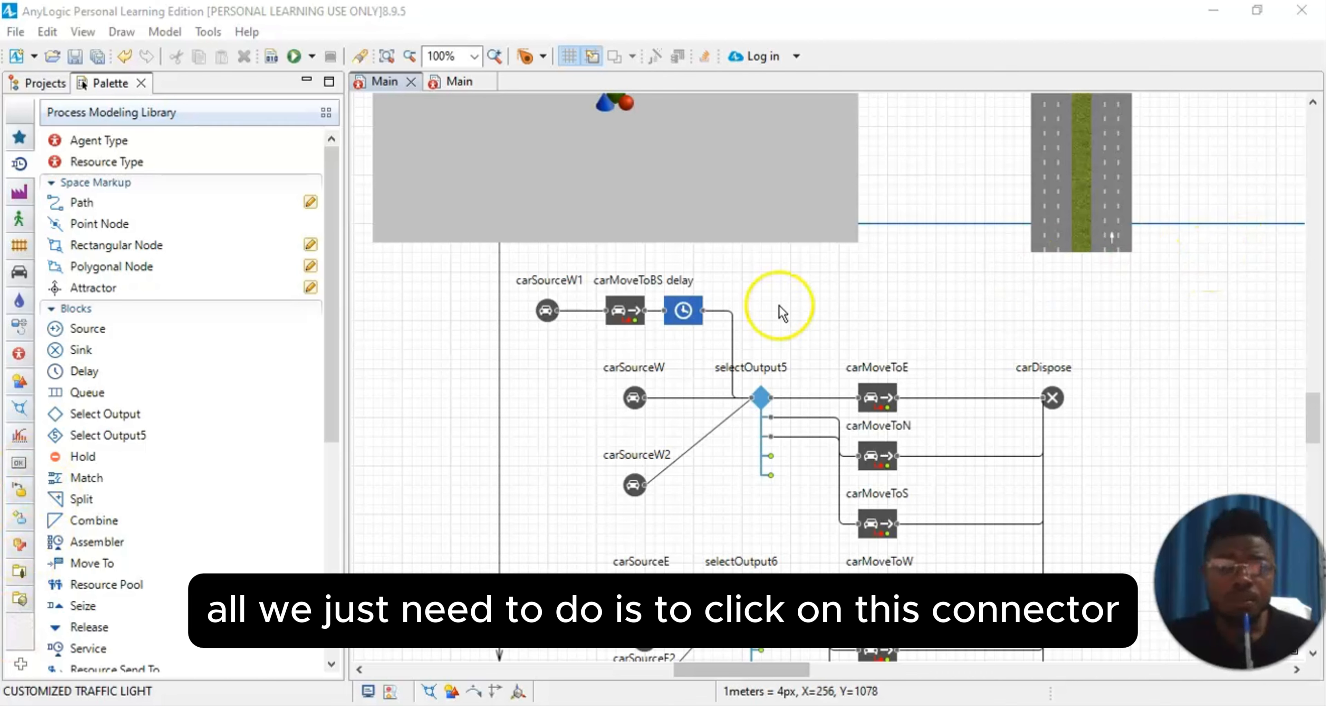
{"action": "left_click", "coordinate": [636, 324]}
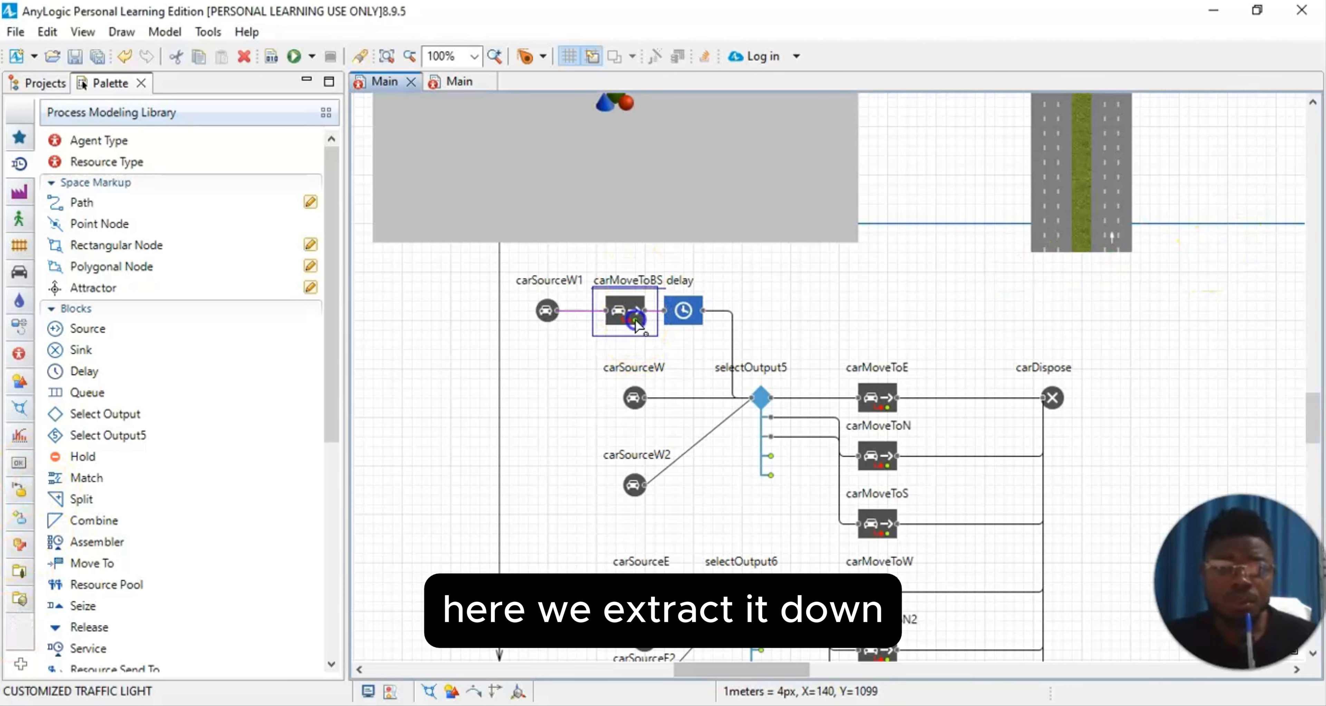
{"action": "mouse_move", "coordinate": [637, 340]}
{"action": "left_mouse_down"}
{"action": "mouse_move", "coordinate": [988, 360]}
{"action": "mouse_move", "coordinate": [749, 402]}
{"action": "left_mouse_up"}
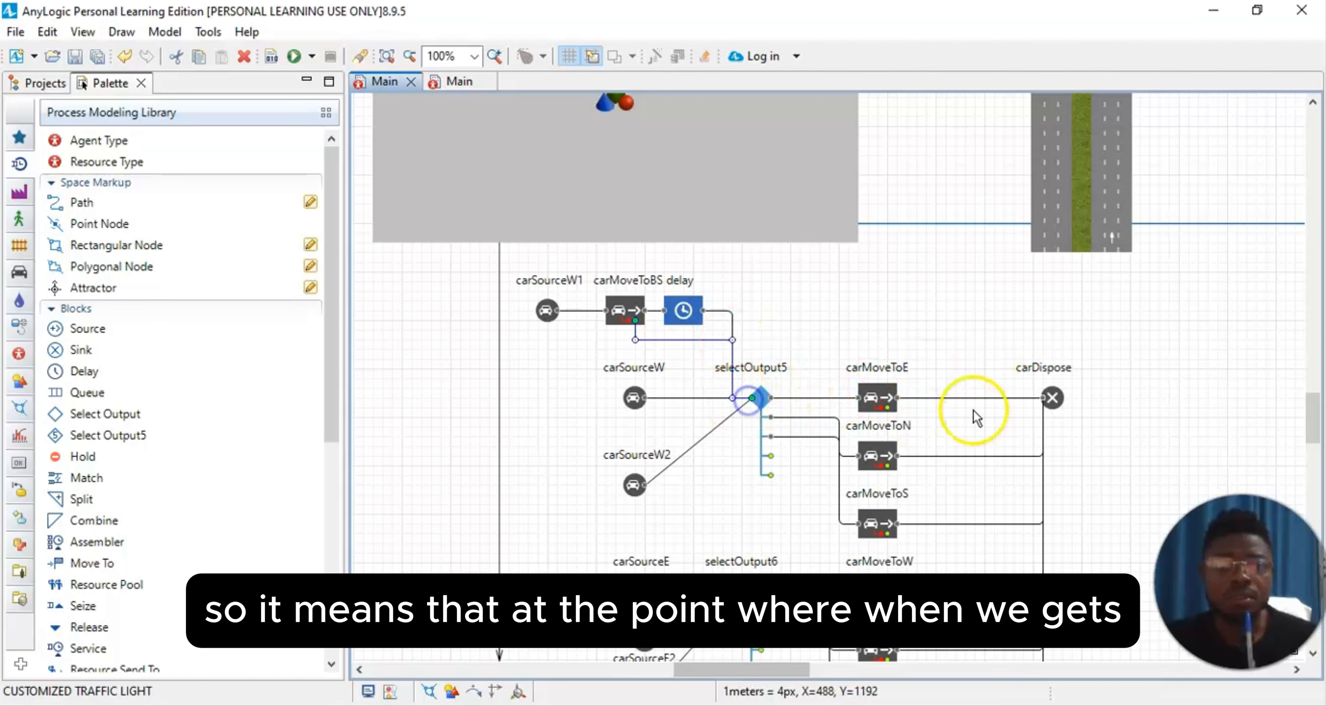
{"action": "left_click", "coordinate": [1133, 376]}
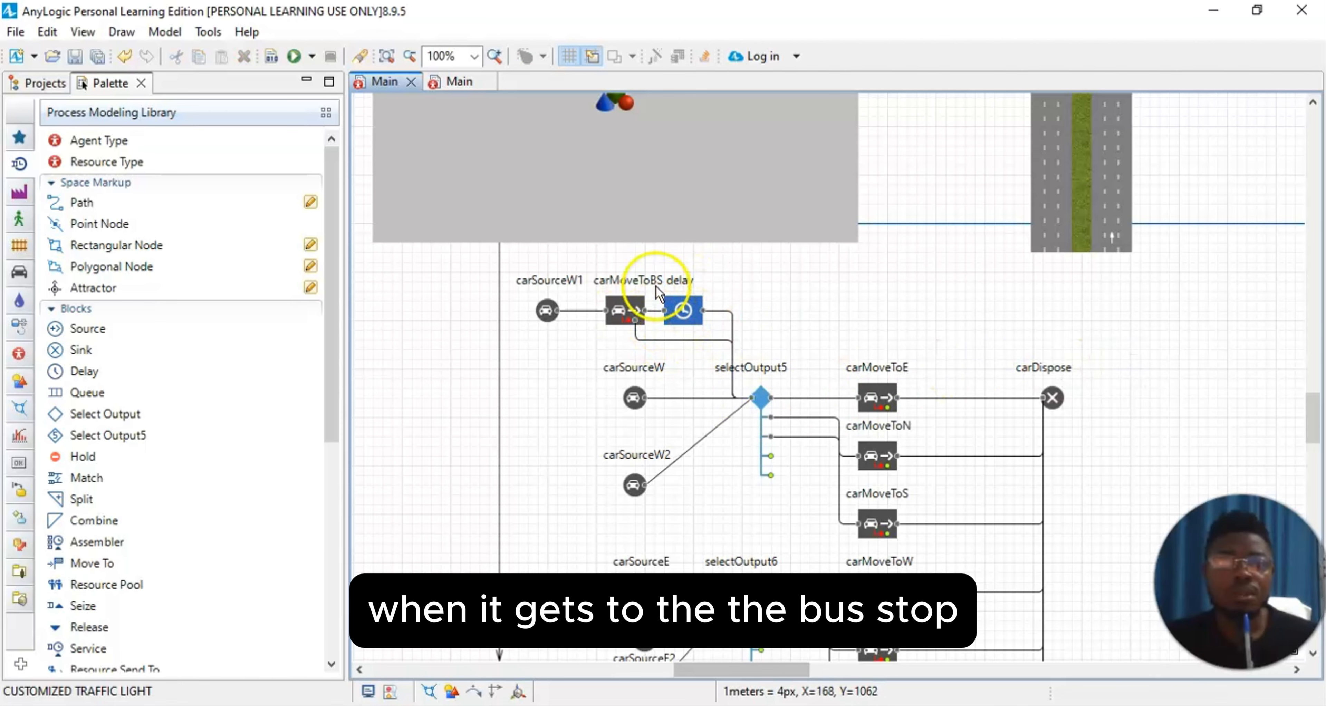